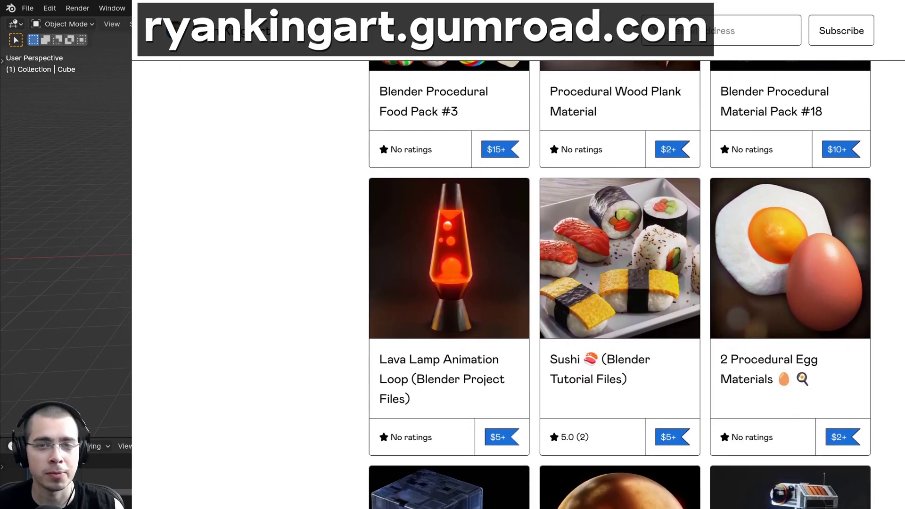
Step: Browse the Gumroad product listings and the Patreon membership tiers
scroll(619, 283, down, 4)
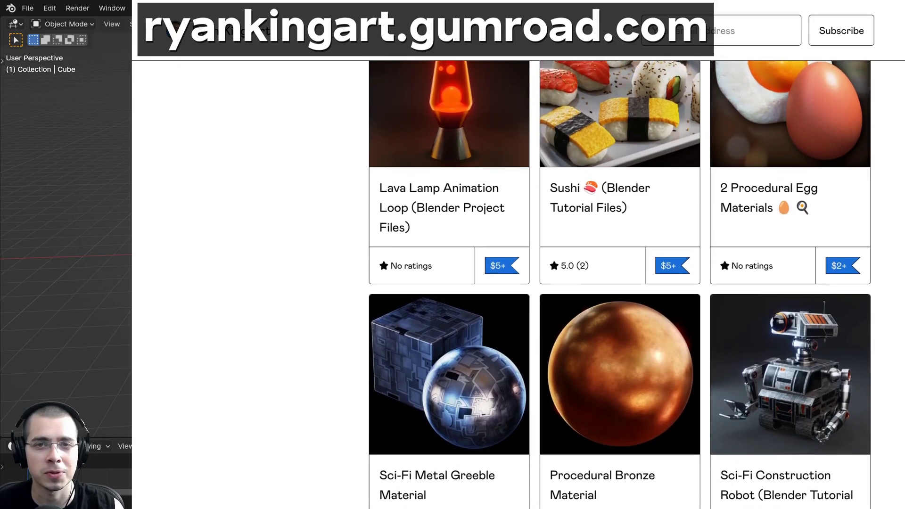
scroll(619, 283, down, 2)
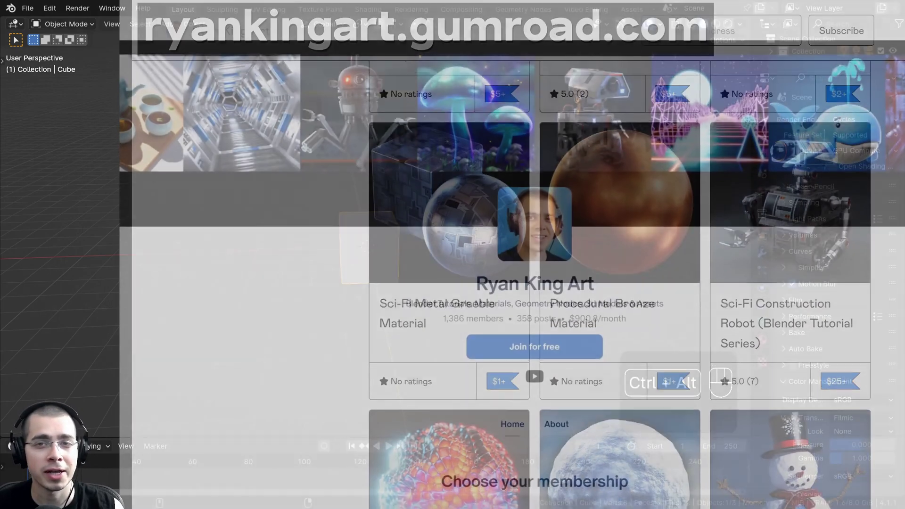
scroll(511, 282, down, 3)
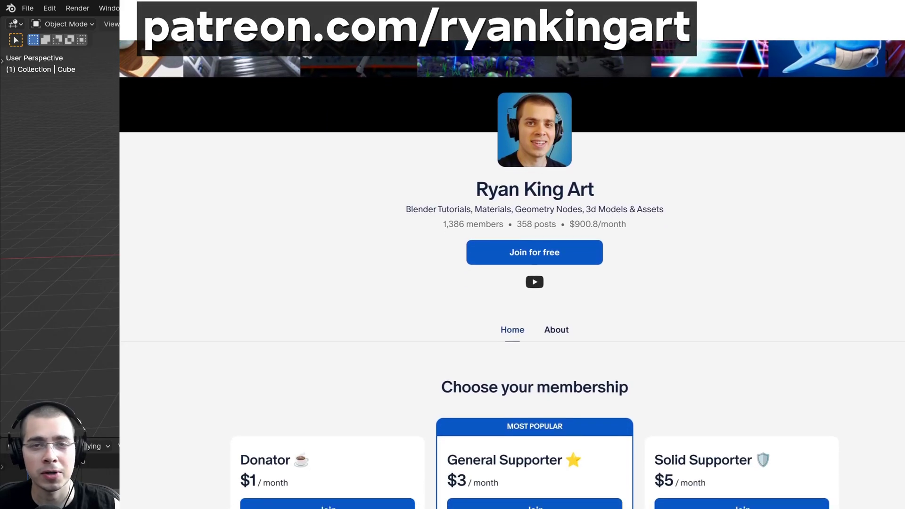
scroll(511, 283, down, 3)
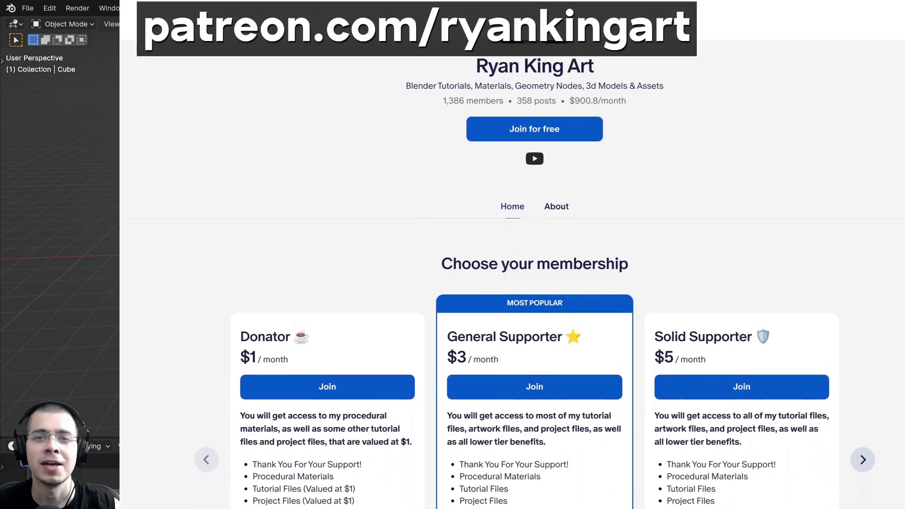
scroll(511, 282, down, 3)
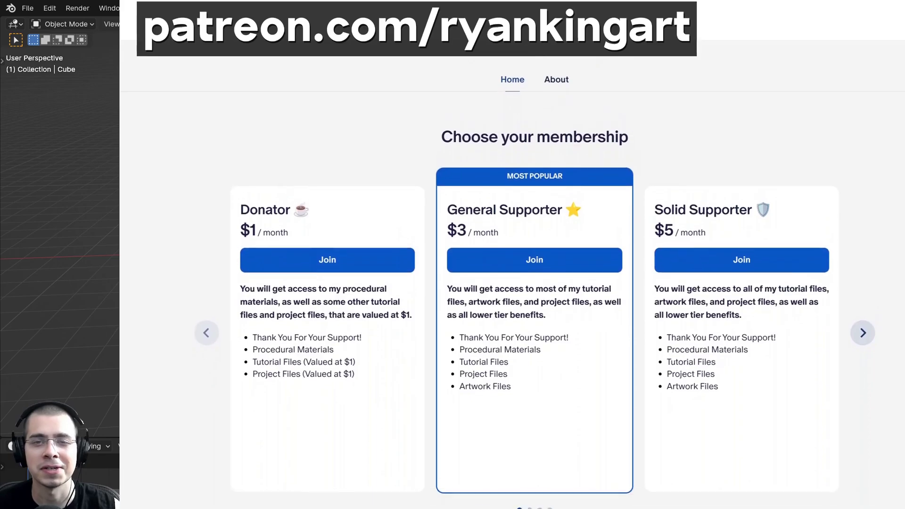
scroll(512, 282, down, 3)
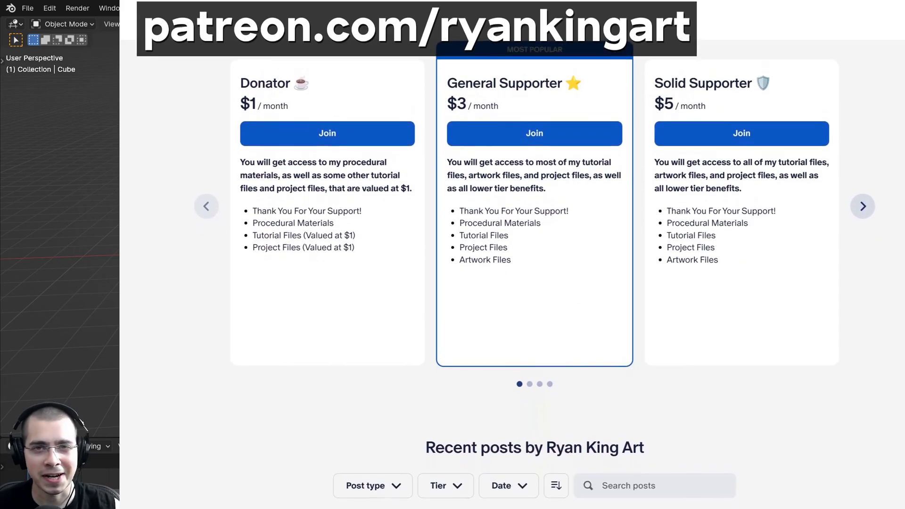
scroll(512, 283, down, 3)
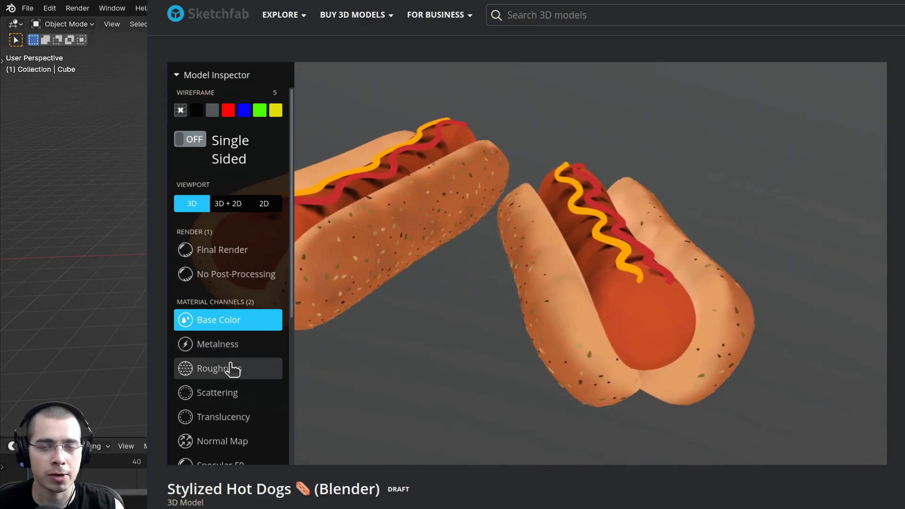
Step: Inspect the Roughness and Normal Map channels of the Stylized Hot Dogs model on Sketchfab
click(231, 368)
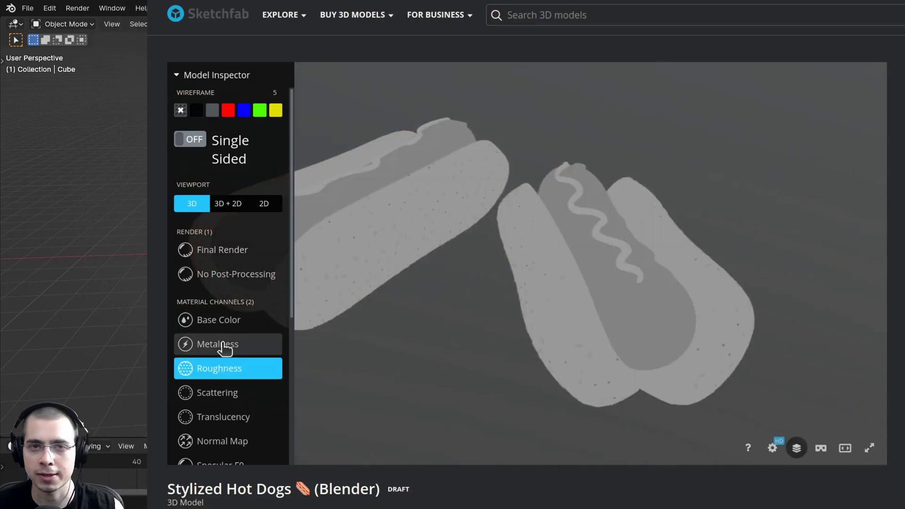
scroll(220, 418, down, 2)
click(226, 363)
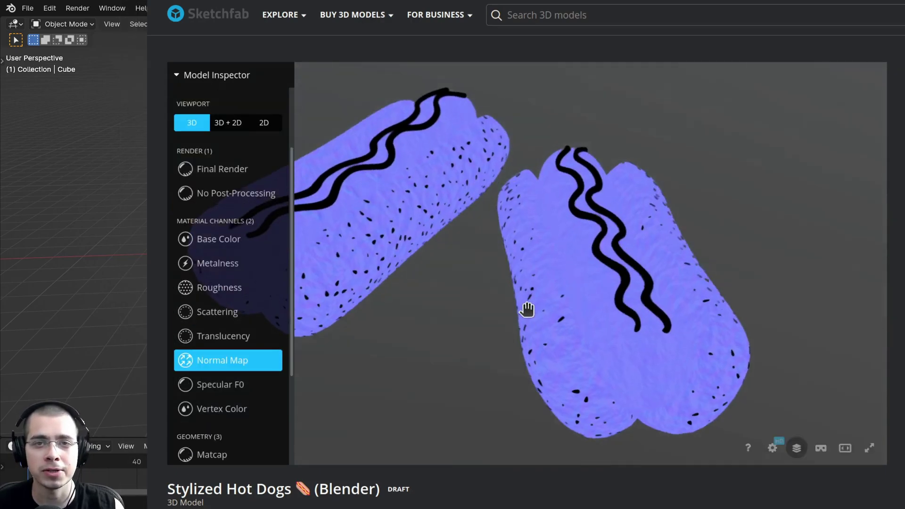
drag(645, 282, 602, 252)
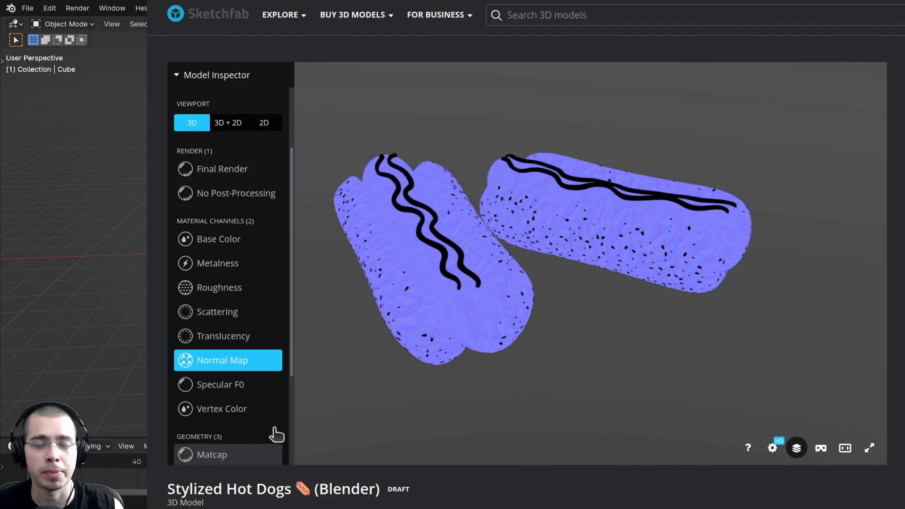
Step: Inspect the hot dogs' Matcap and Wireframe geometry, and compare them with the No Post-Processing and Final Render views
click(276, 451)
scroll(226, 386, down, 2)
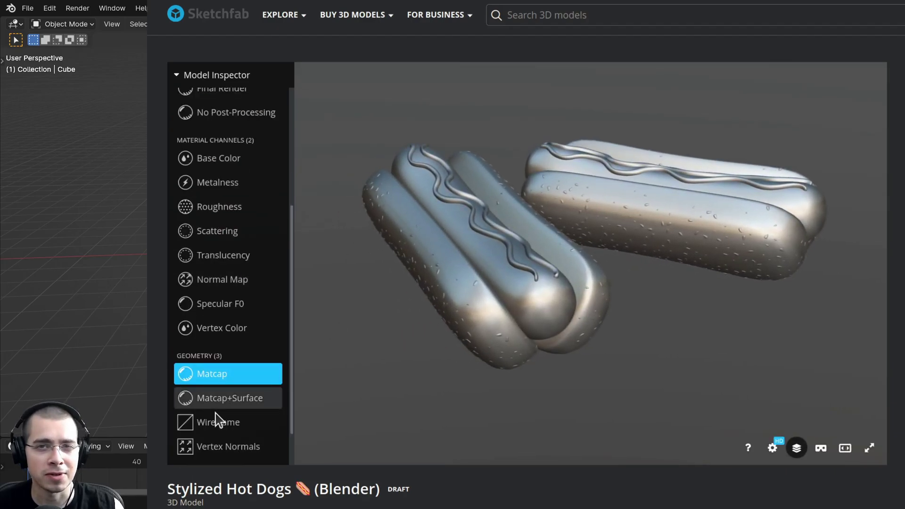
click(217, 419)
drag(515, 259, 547, 289)
scroll(196, 211, up, 3)
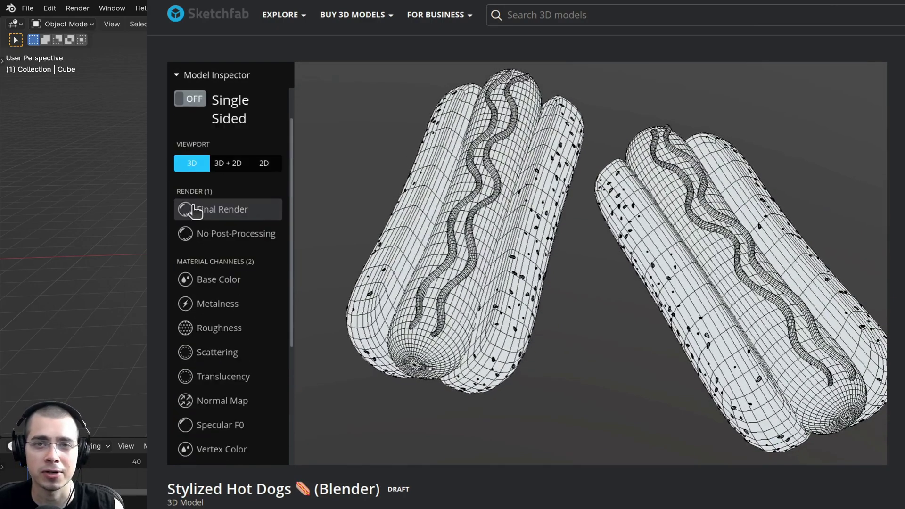
click(195, 211)
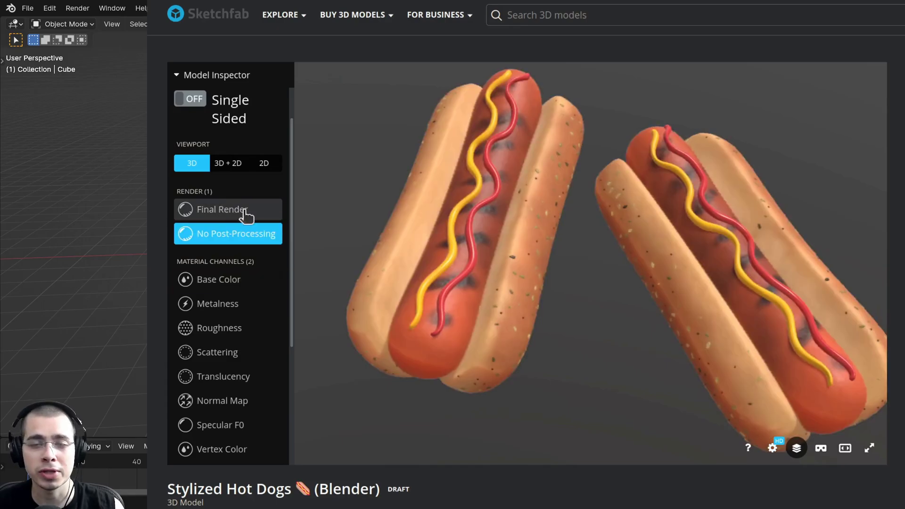
click(222, 209)
drag(475, 208, 535, 186)
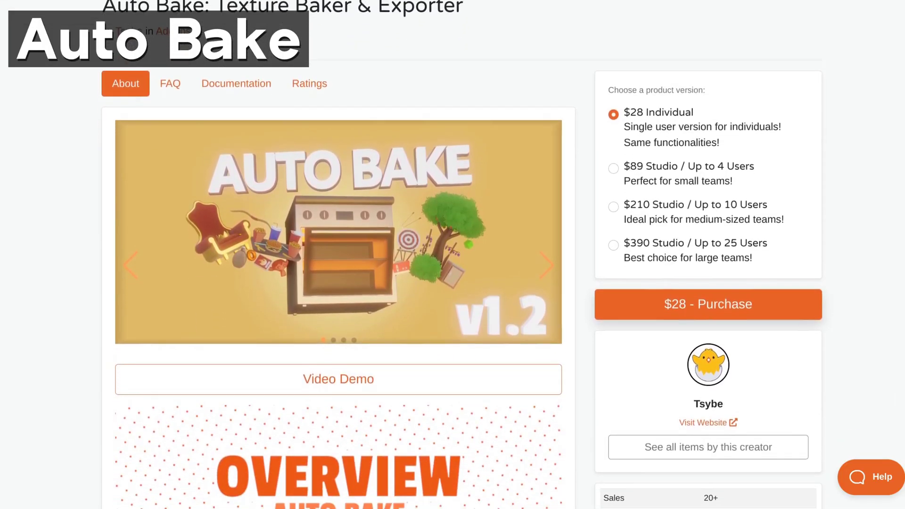
Step: Look over the Auto Bake product page and build a bake list in Blender with Base Color, Roughness, Normal and Metallic at 4096
scroll(452, 254, down, 5)
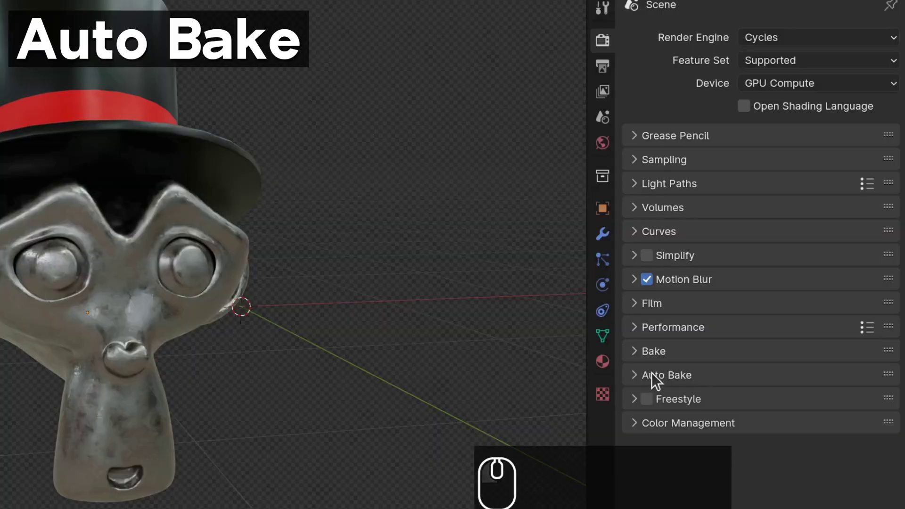
click(648, 373)
scroll(668, 349, down, 10)
scroll(712, 379, down, 6)
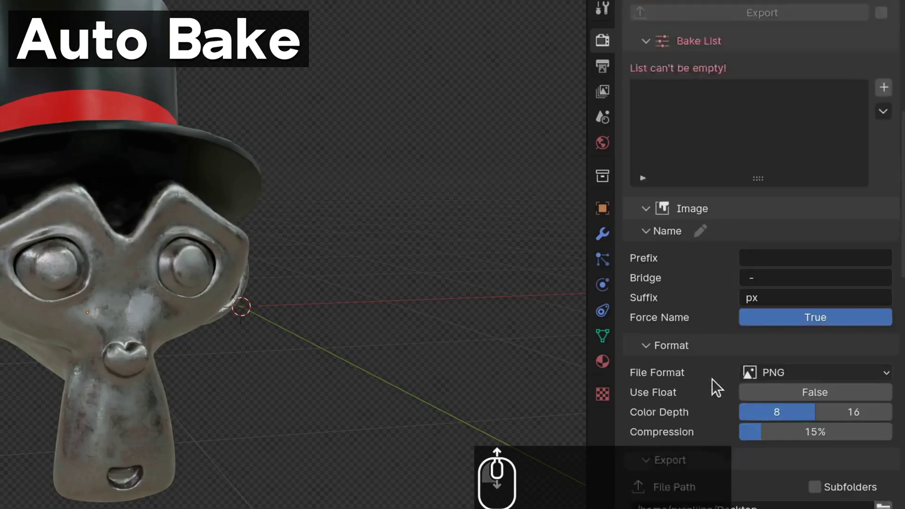
click(655, 366)
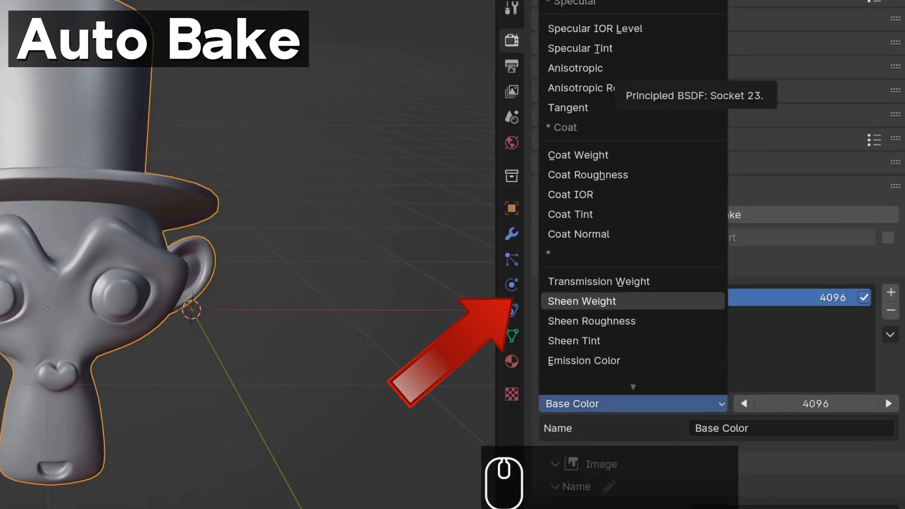
scroll(613, 87, up, 5)
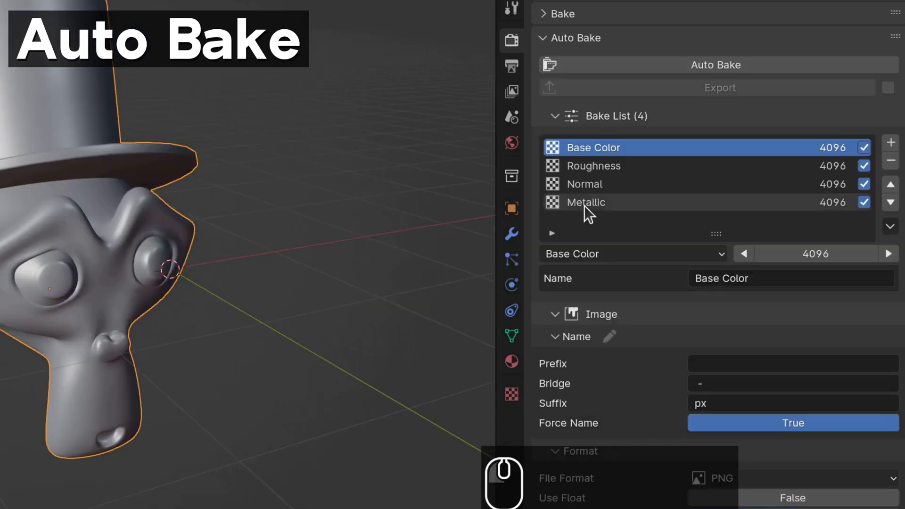
Step: Set the baked images' name prefix to Monkey and keep PNG as the file format
click(584, 205)
scroll(541, 485, down, 6)
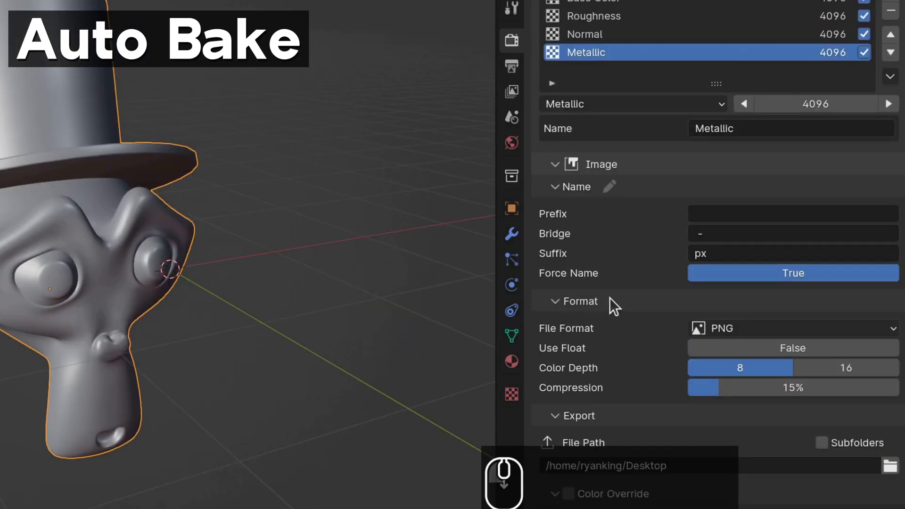
click(720, 253)
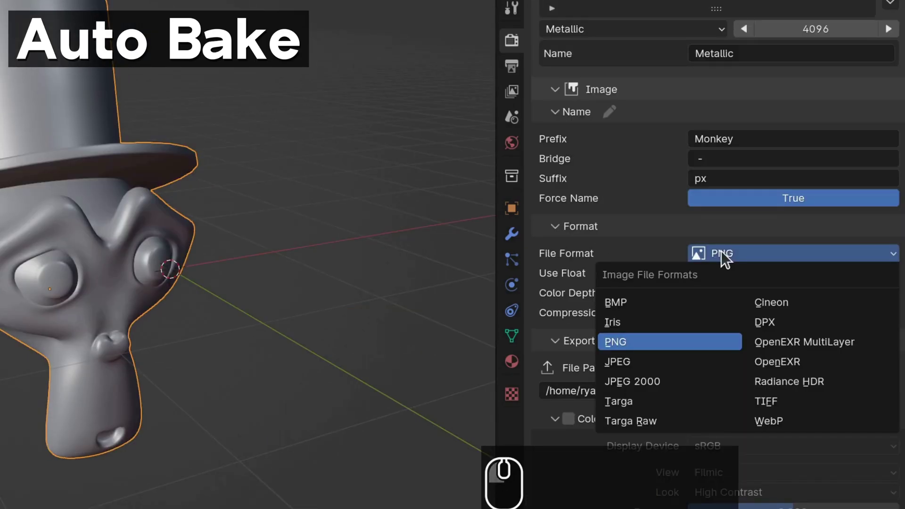
click(720, 251)
click(686, 244)
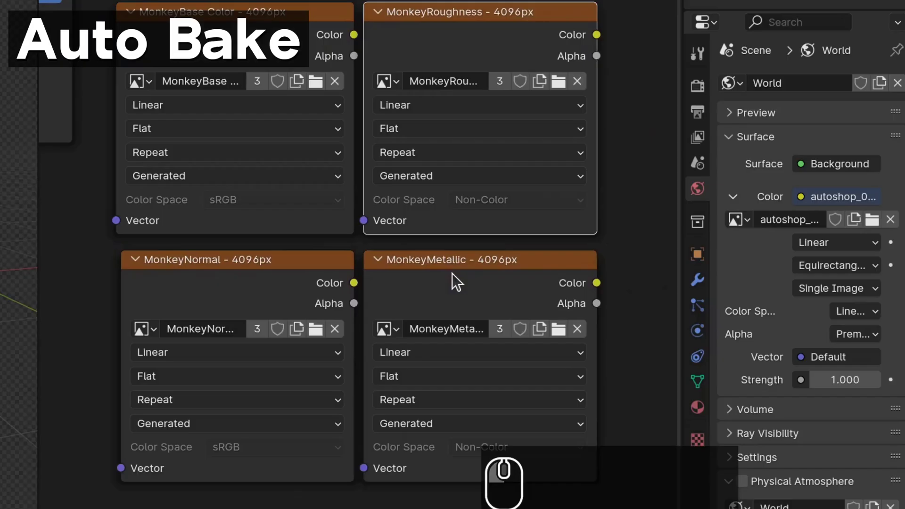
Step: Examine the baked Monkey image texture nodes and compare the baked monkey head with the original
scroll(360, 136, down, 2)
scroll(265, 180, down, 2)
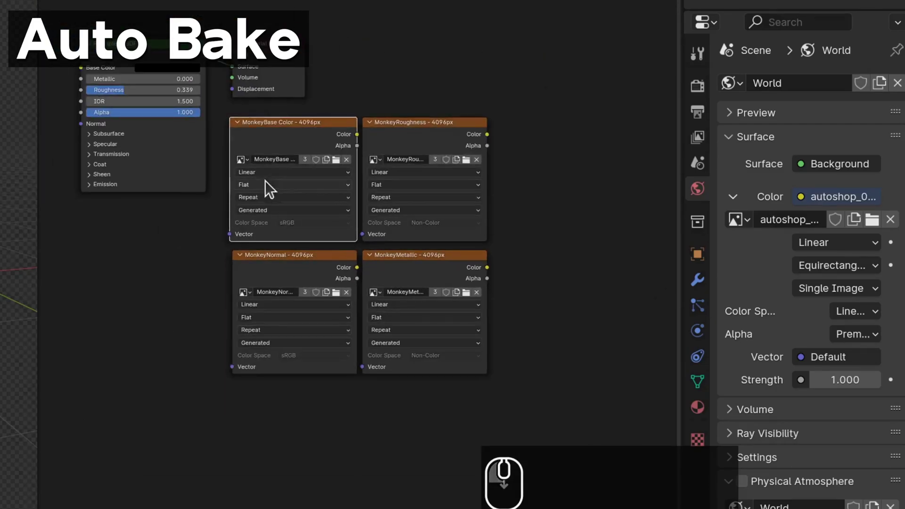
scroll(270, 159, up, 3)
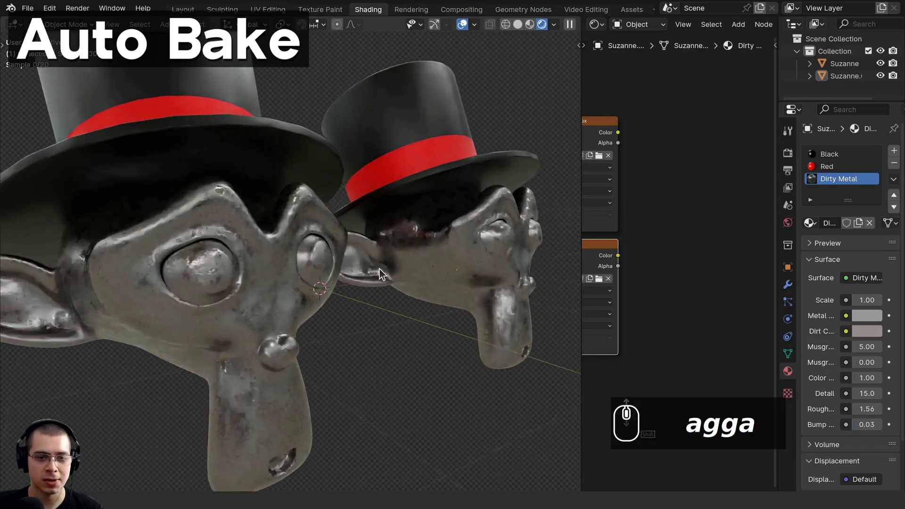
shift+middle_drag(358, 367, 250, 243)
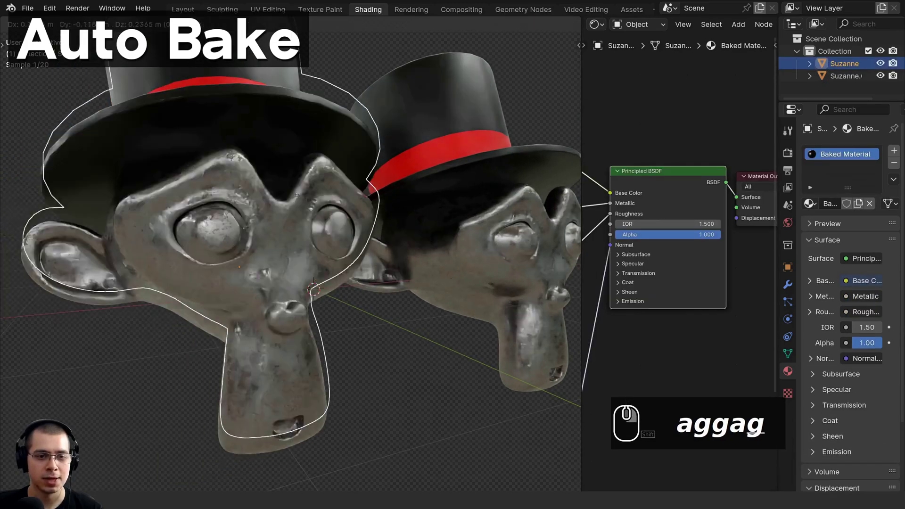
middle_drag(302, 226, 358, 222)
scroll(358, 222, down, 3)
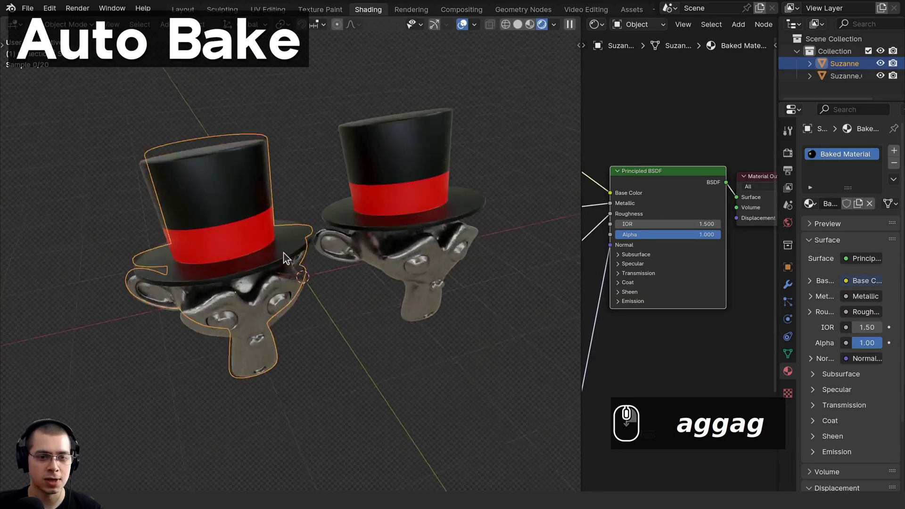
key(a)
middle_drag(413, 237, 441, 196)
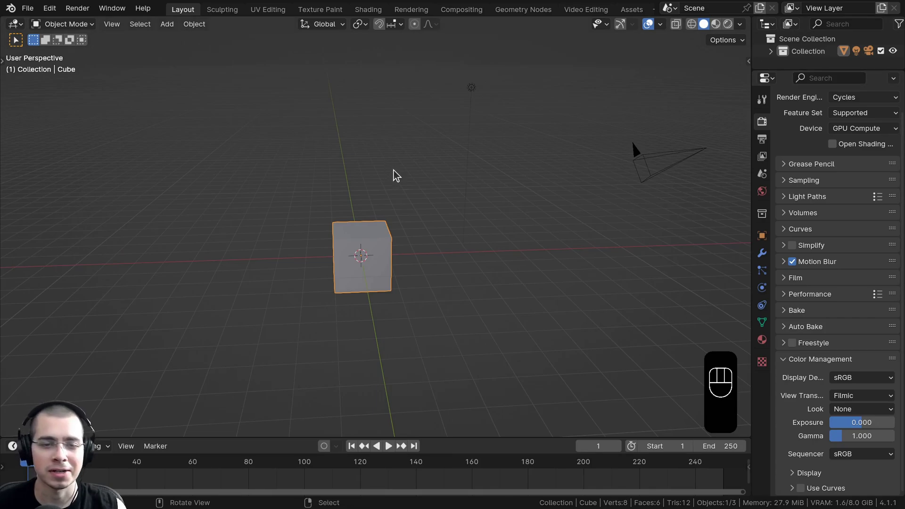
shift+middle_drag(457, 210, 466, 191)
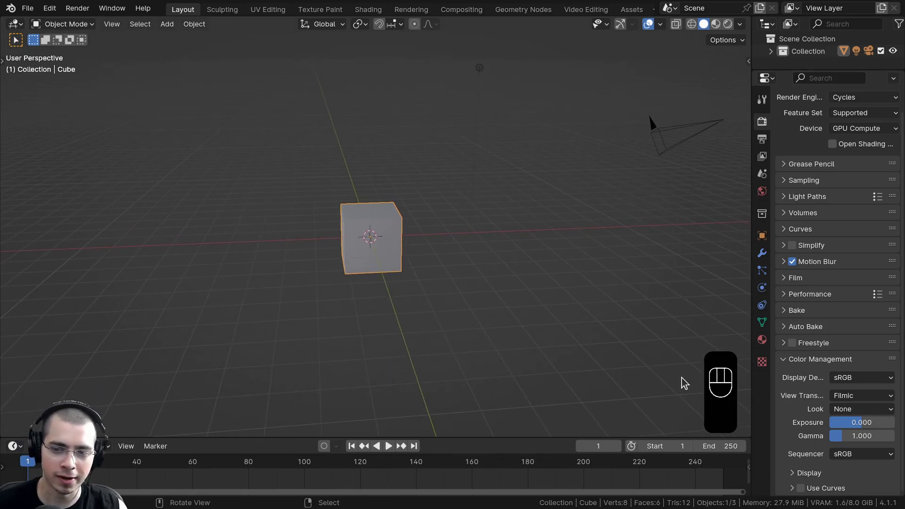
shift+middle_drag(456, 268, 388, 258)
key(g)
right_click(468, 258)
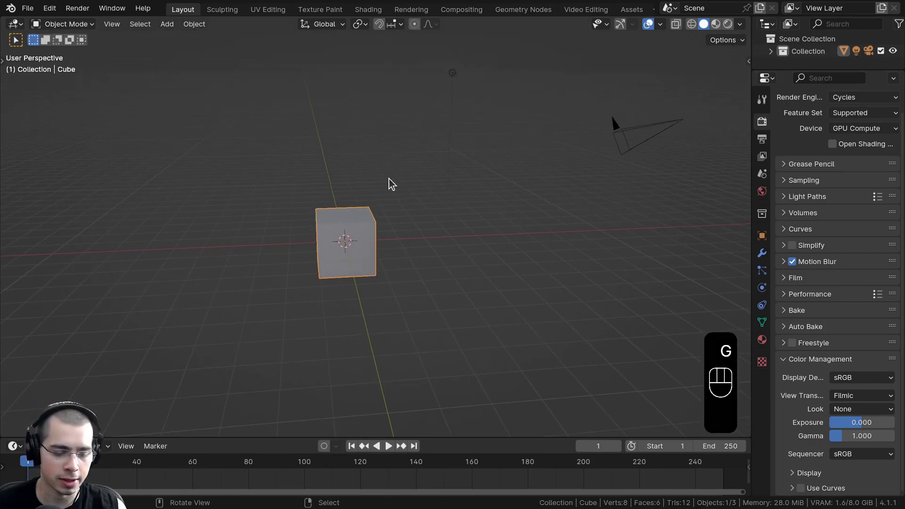
Step: Delete all the default objects from the new scene
key(a)
key(a)
shift+middle_drag(378, 131, 366, 179)
key(x)
click(374, 146)
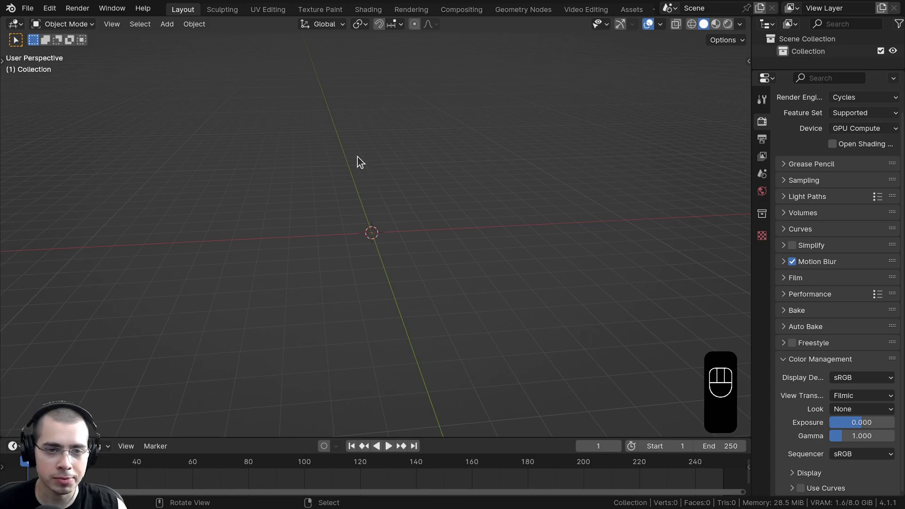
Step: Add a mesh cylinder at the origin and set its vertex count to 12
key(shift+a)
mouse_move(372, 173)
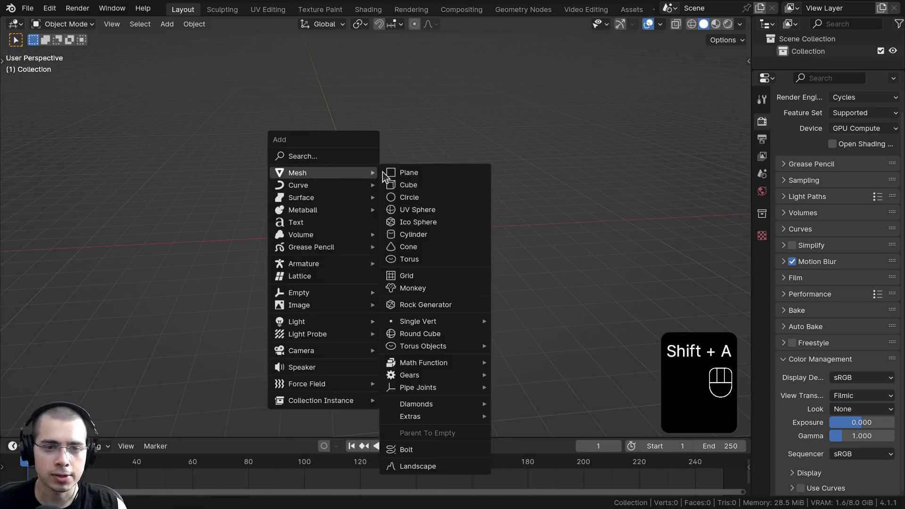
click(440, 232)
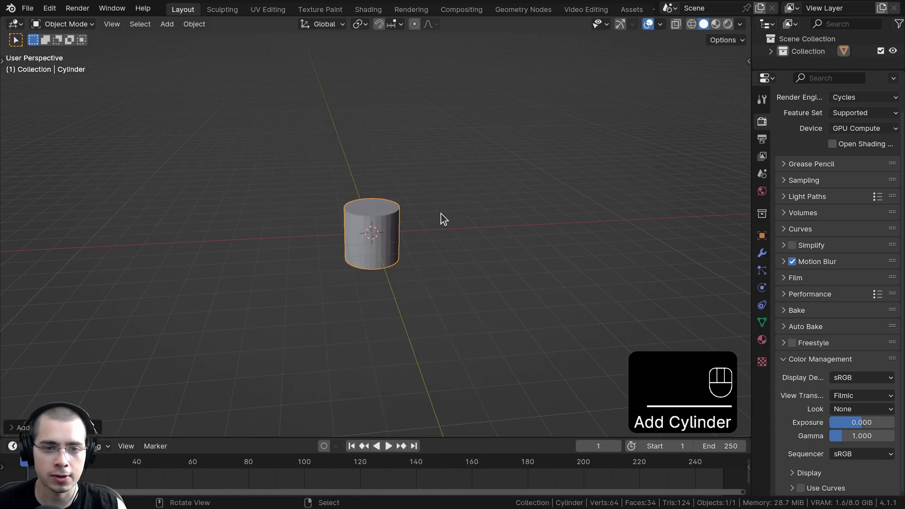
click(16, 427)
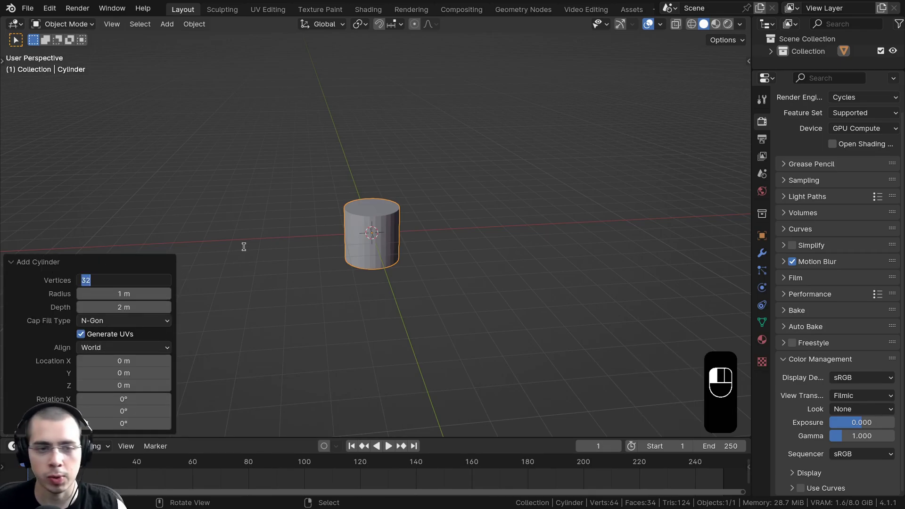
scroll(372, 259, up, 6)
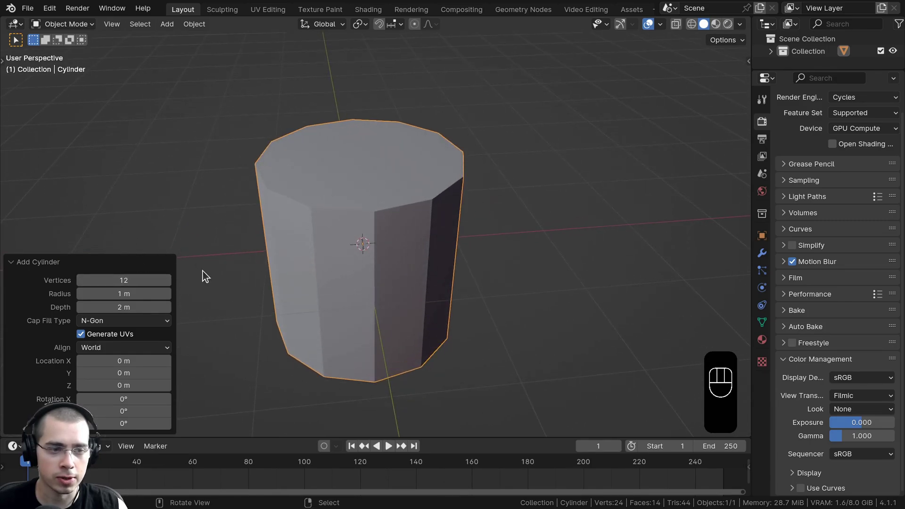
mouse_move(124, 281)
mouse_down()
mouse_move(375, 280)
mouse_move(124, 280)
mouse_up()
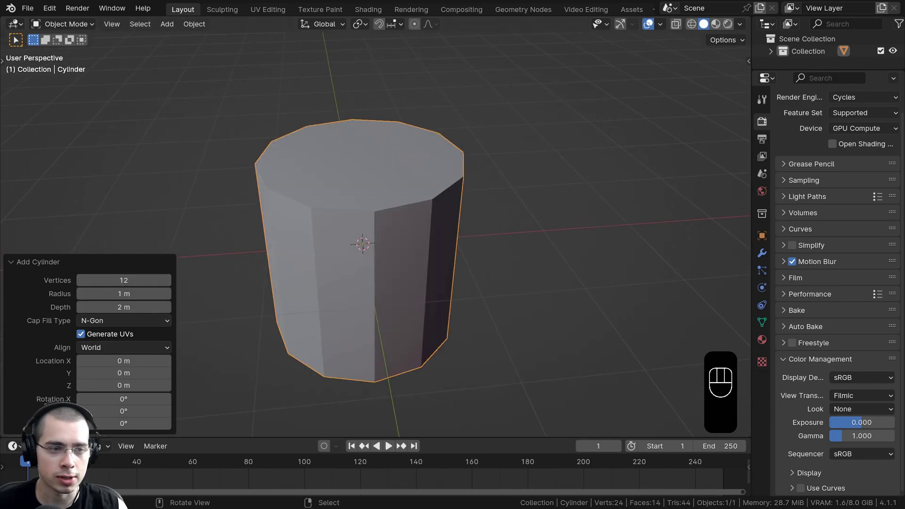
click(18, 262)
scroll(385, 251, down, 2)
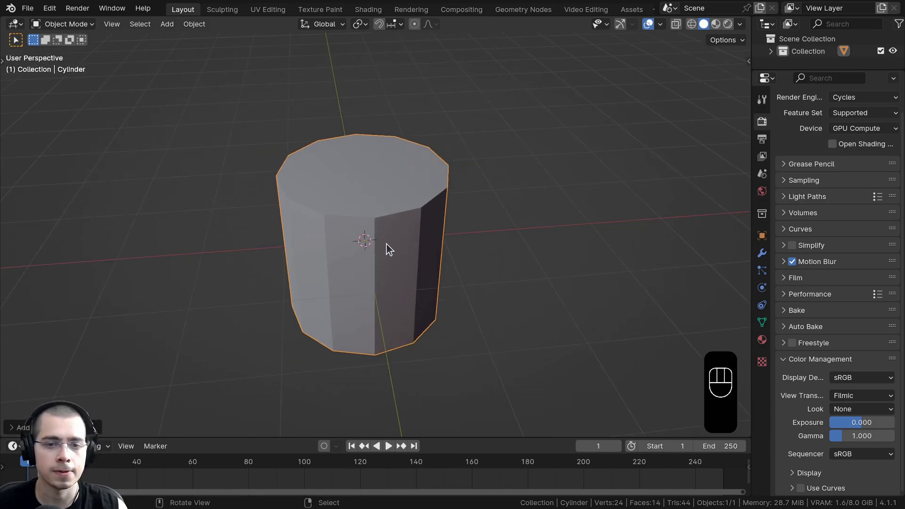
Step: Scale the cylinder uniformly to 0.1 and apply its scale
scroll(513, 236, down, 1)
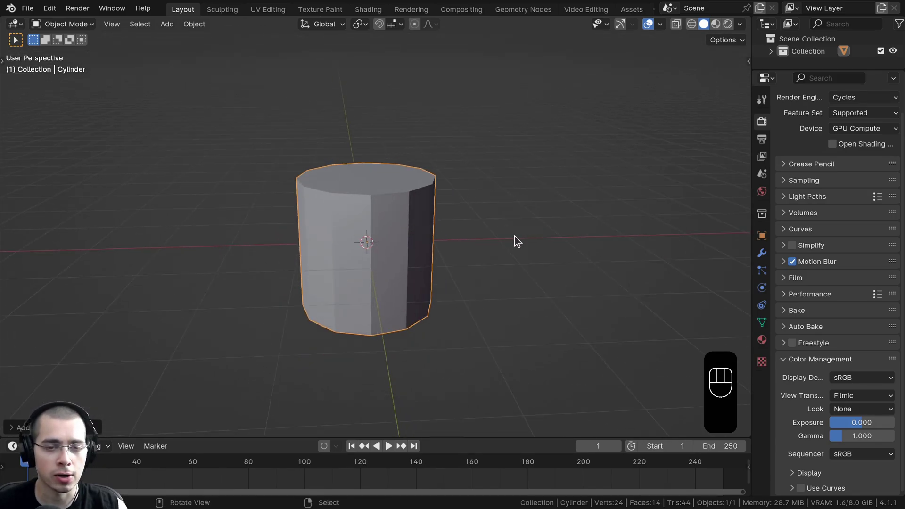
mouse_move(444, 207)
middle_down()
mouse_move(429, 203)
mouse_move(424, 186)
mouse_move(519, 219)
middle_up()
scroll(612, 154, up, 1)
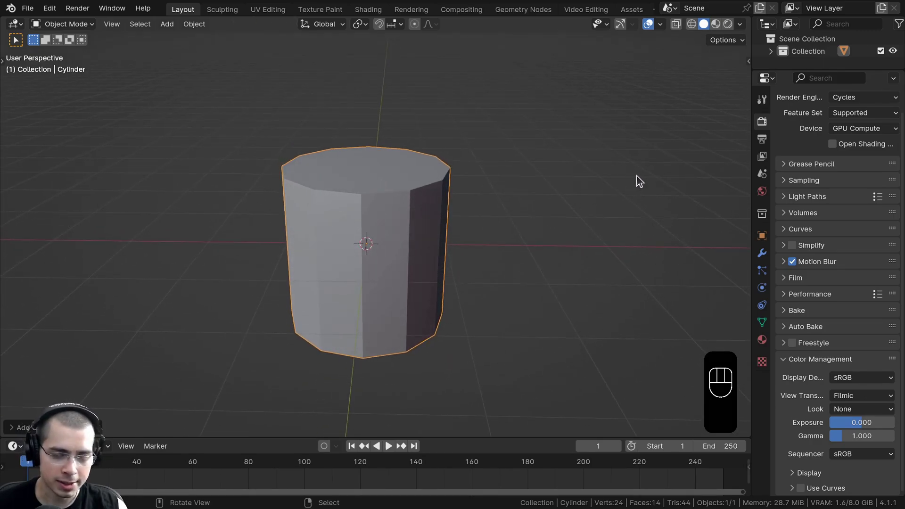
key(s)
text(.)
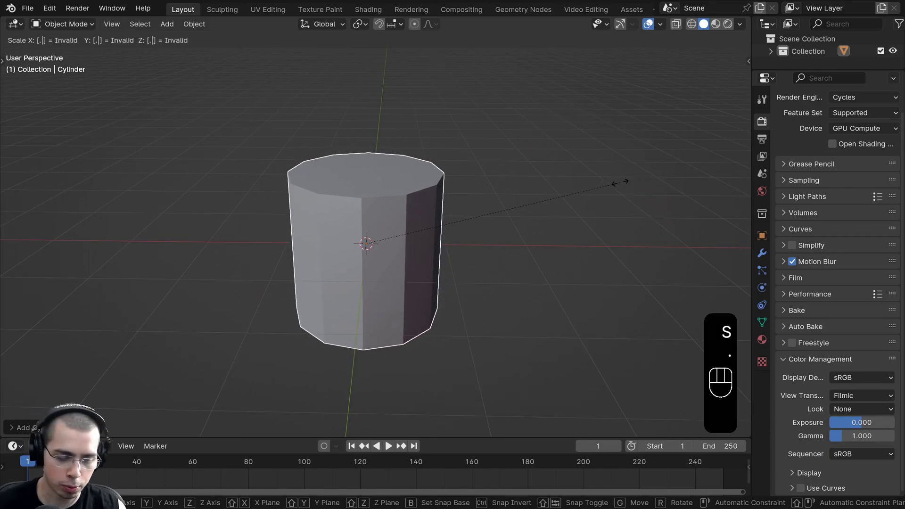
text(1)
key(Return)
scroll(327, 185, up, 3)
key(ctrl+a)
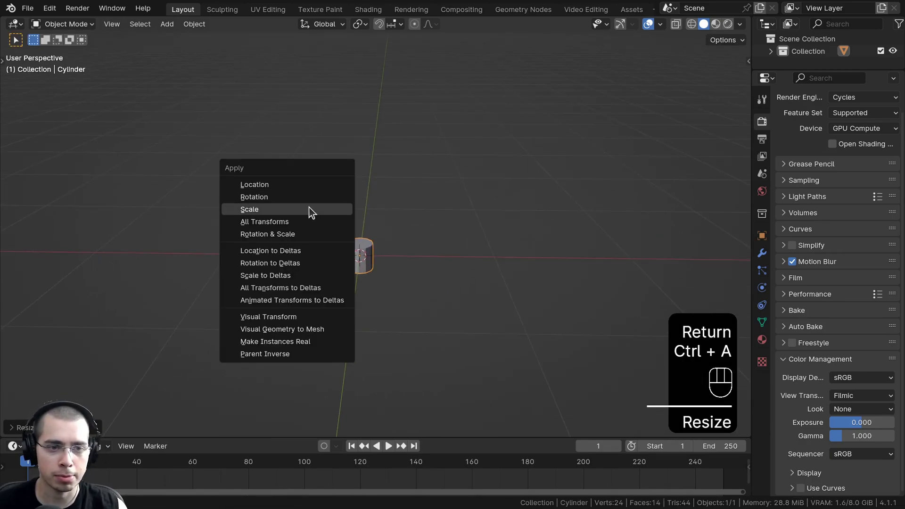
click(309, 209)
key(KP_Decimal)
middle_drag(438, 212, 451, 160)
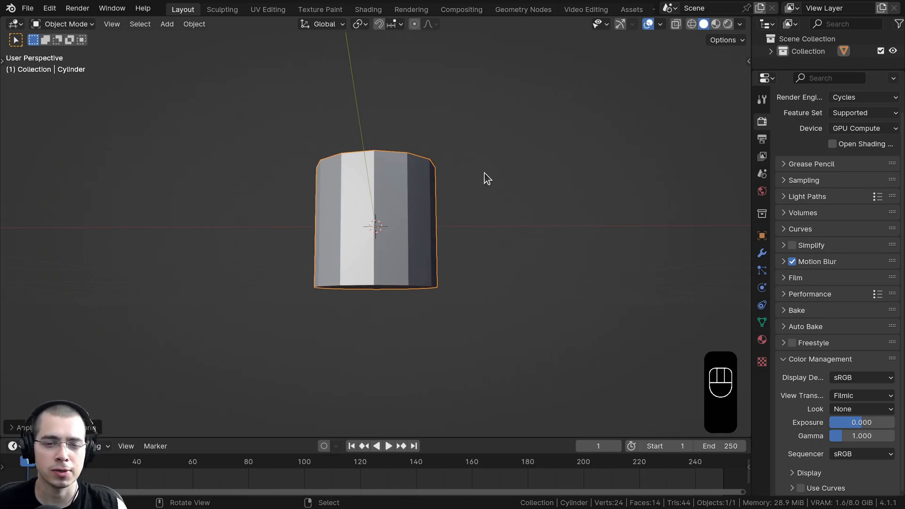
Step: Add a default cube as a size comparison for the scaled cylinder, and delete it again
scroll(485, 173, down, 5)
scroll(384, 252, down, 6)
key(shift+a)
key(shift+a)
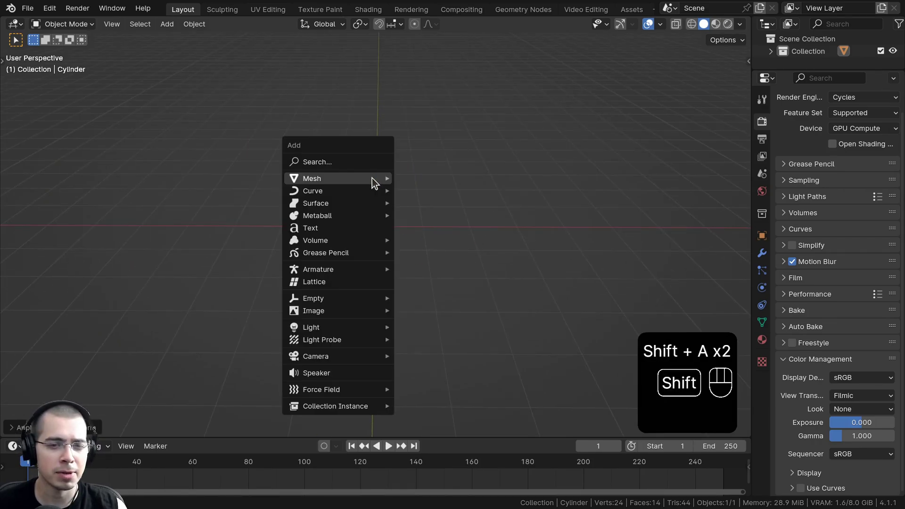
mouse_move(373, 180)
click(454, 195)
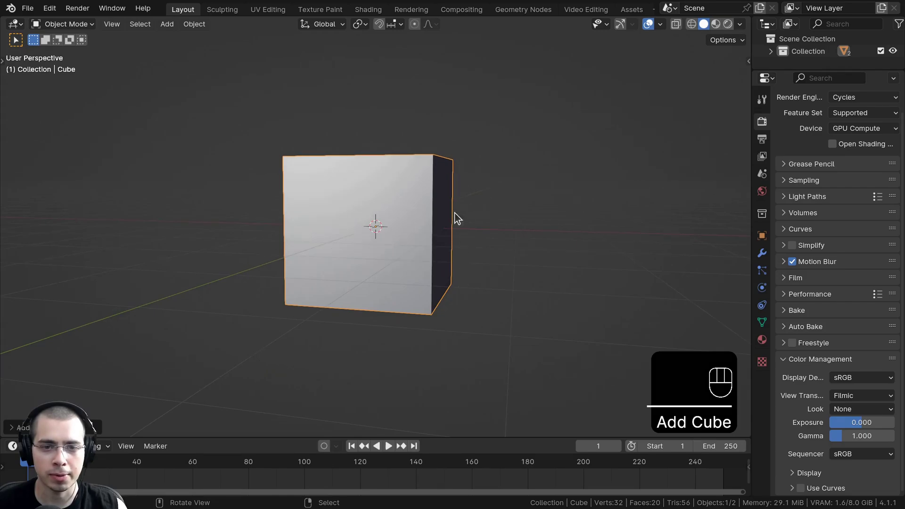
middle_drag(454, 213, 410, 172)
key(x)
click(414, 170)
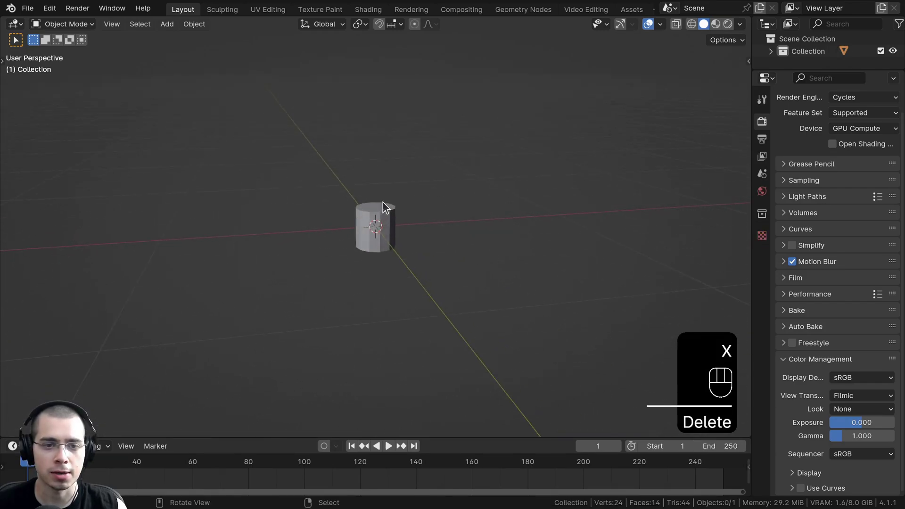
Step: Rotate the cylinder 90 degrees around the global Y axis and apply its scale
scroll(391, 207, up, 4)
middle_drag(417, 222, 376, 223)
scroll(384, 212, up, 4)
right_click(383, 199)
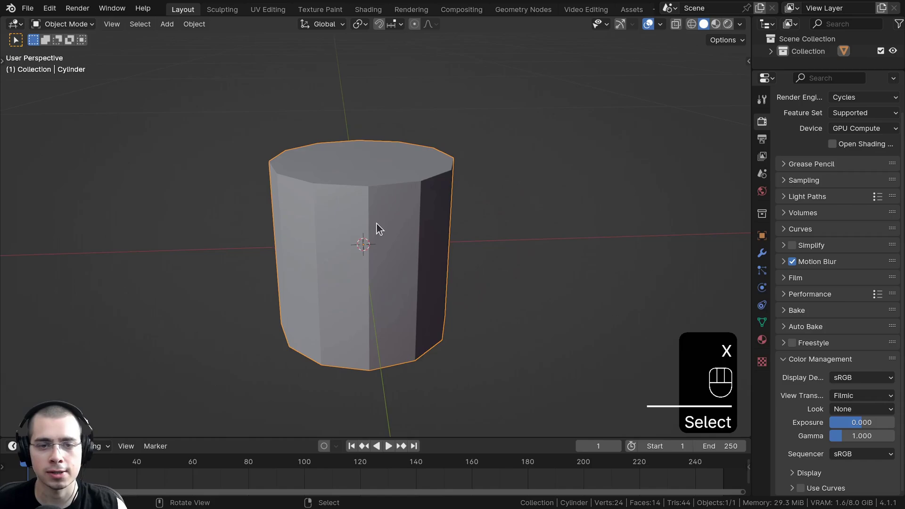
scroll(382, 223, down, 2)
scroll(384, 222, down, 1)
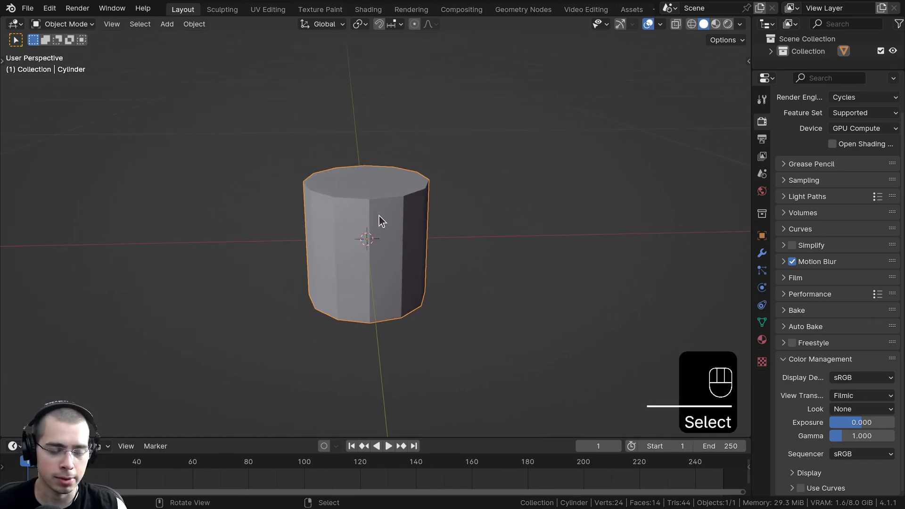
key(r)
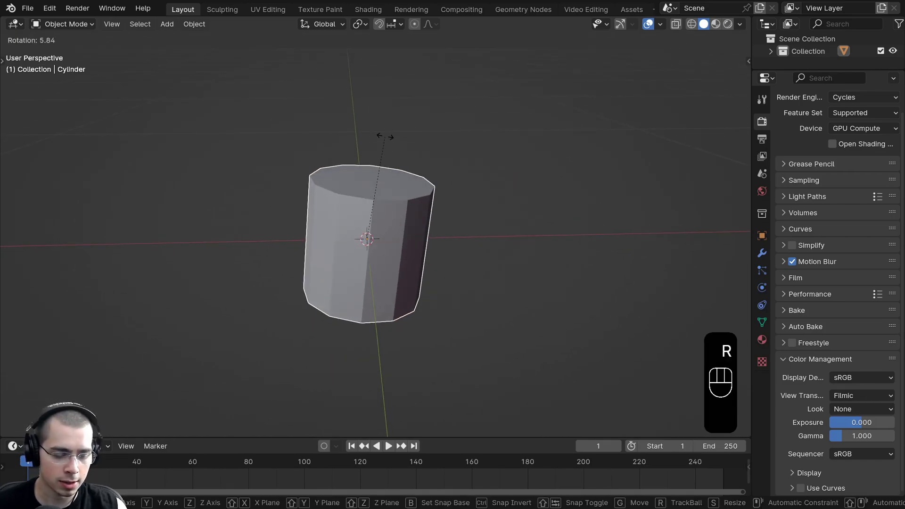
text(y90)
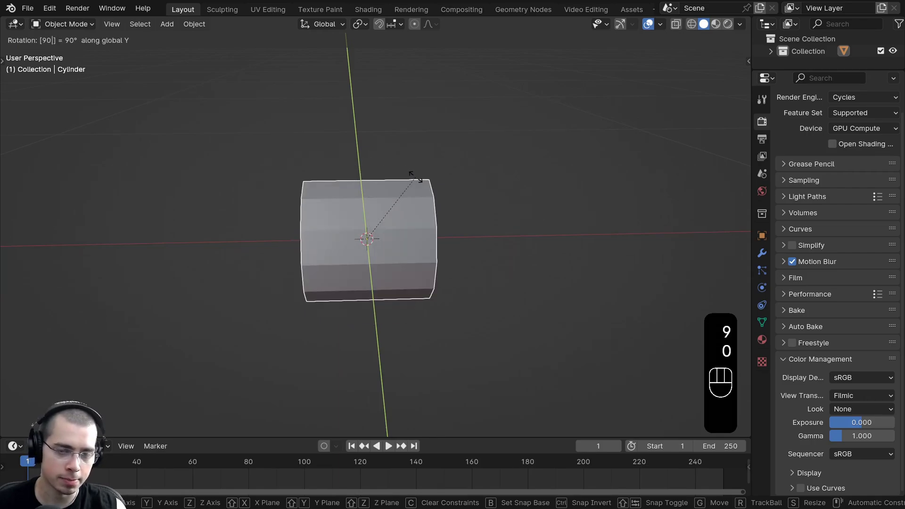
key(Return)
key(ctrl+a)
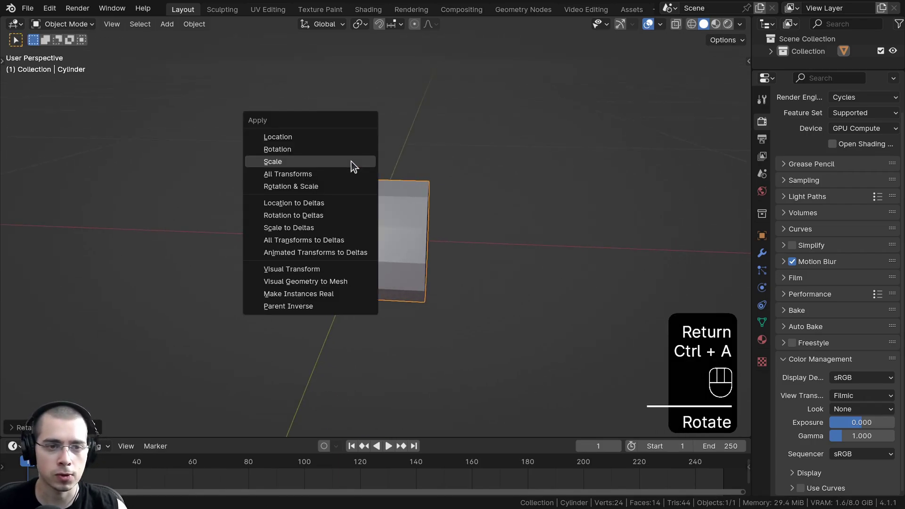
click(351, 162)
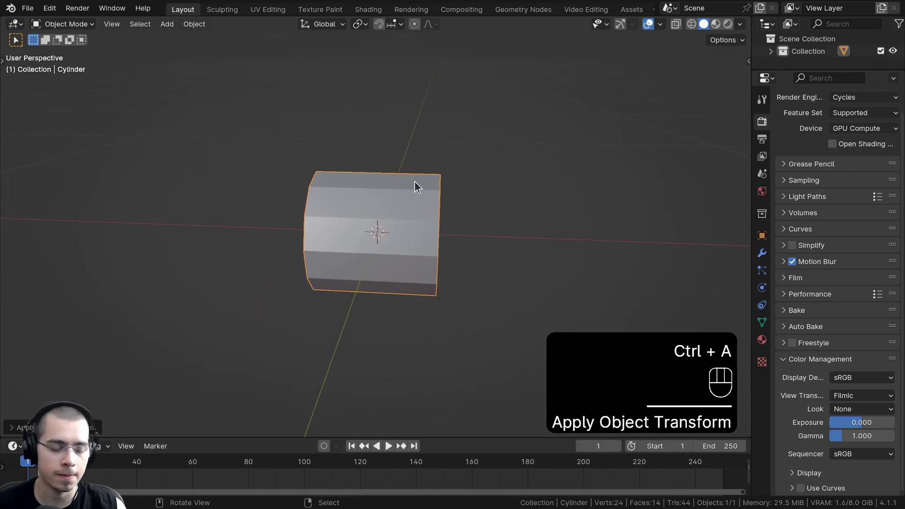
Step: In Edit Mode, extrude the cylinder's +X end loop outward about 0.15 m in front view
key(Tab)
middle_drag(426, 178, 394, 167)
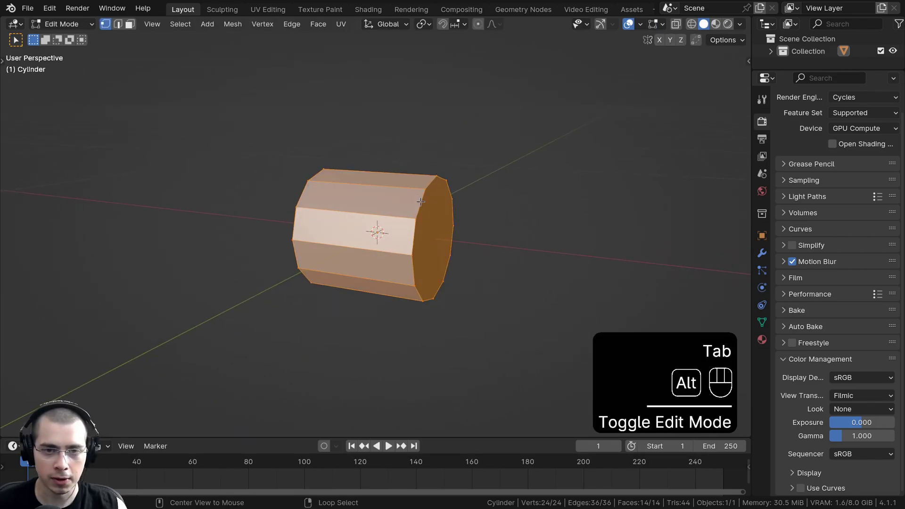
alt+click(422, 273)
middle_drag(443, 199, 472, 207)
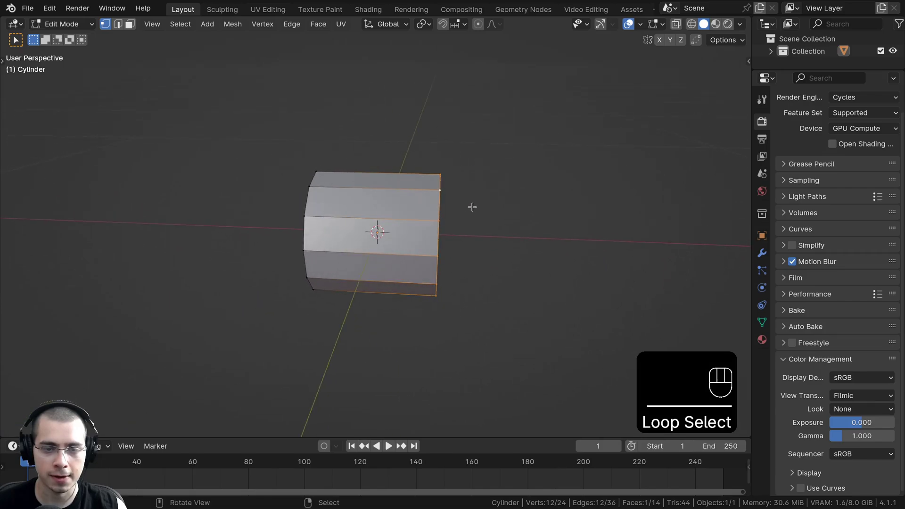
key(KP_1)
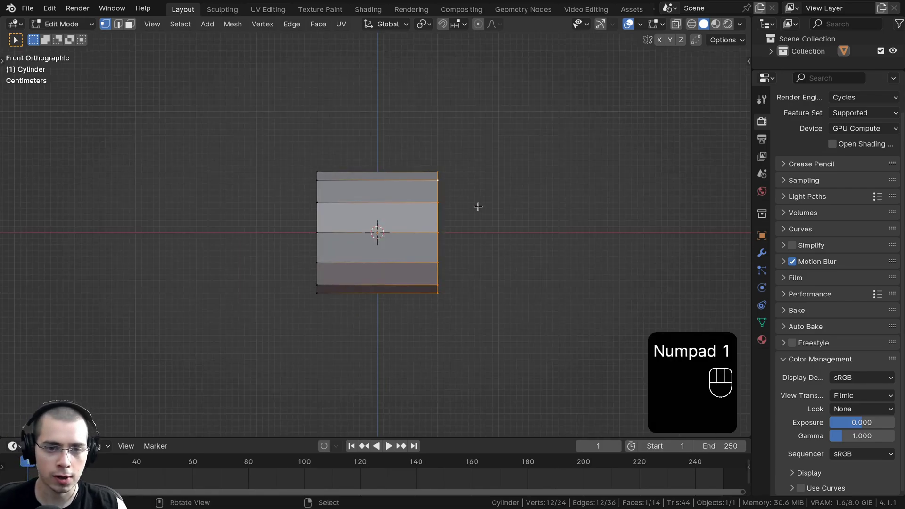
shift+middle_drag(464, 218, 404, 211)
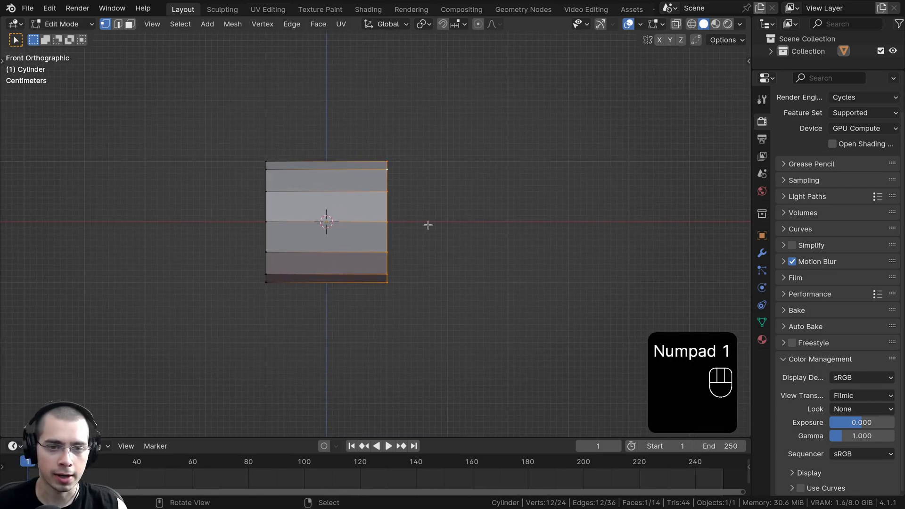
key(e)
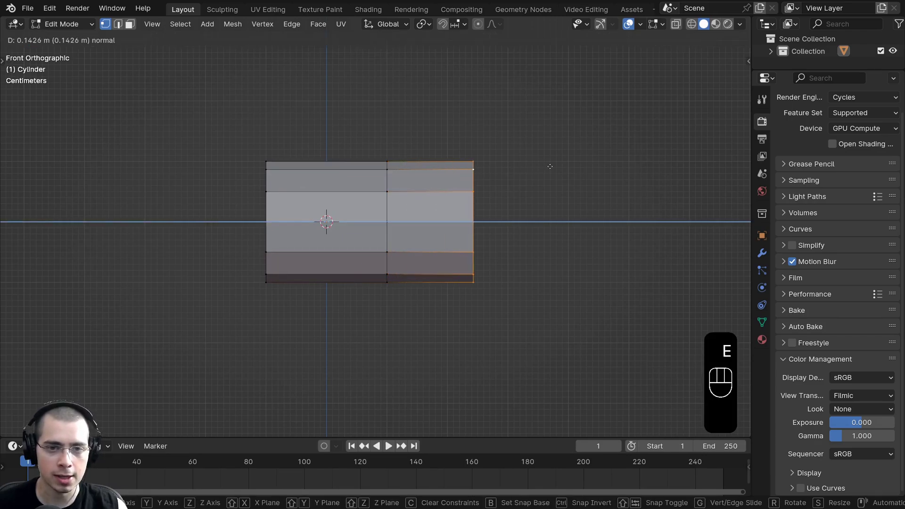
click(550, 165)
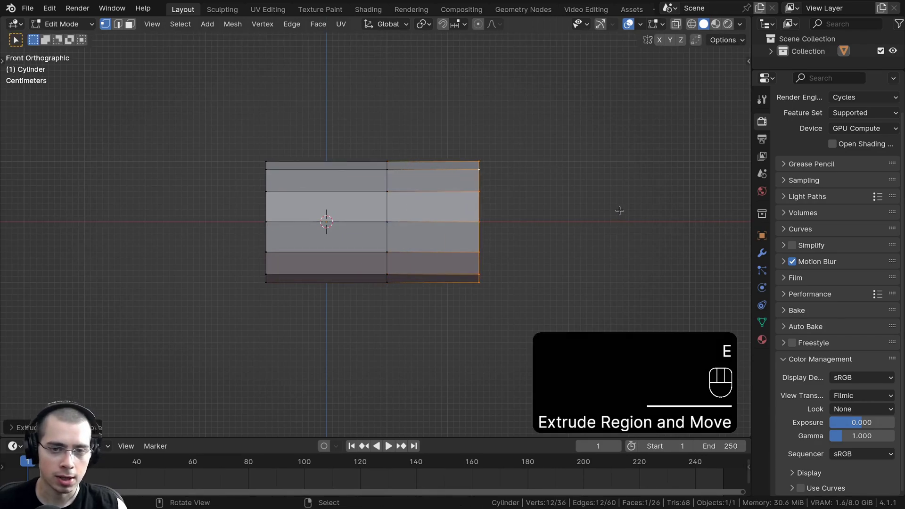
Step: Tilt the extruded end loop slightly and raise it to begin the sausage's upward bend
key(r)
click(614, 182)
key(g)
click(616, 172)
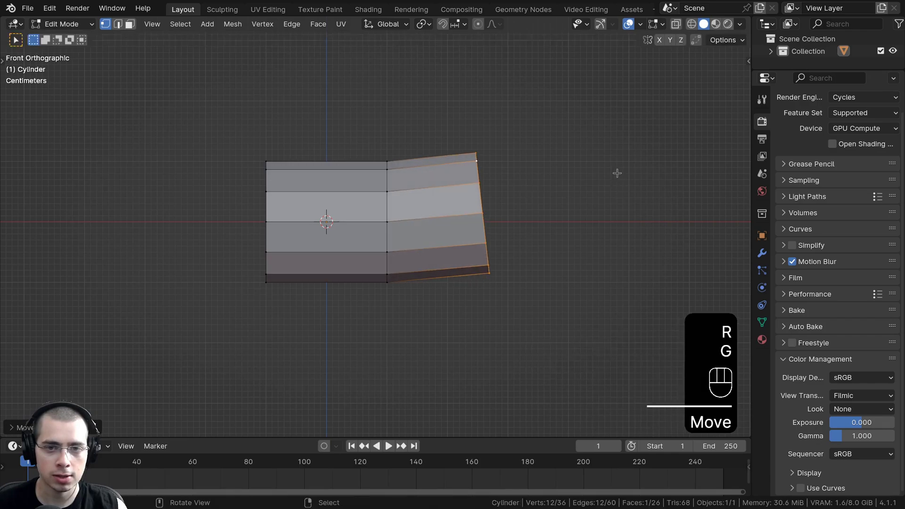
Step: Extrude a second section about 0.19 m from the end loop, rotating and moving it to continue the bend
key(e)
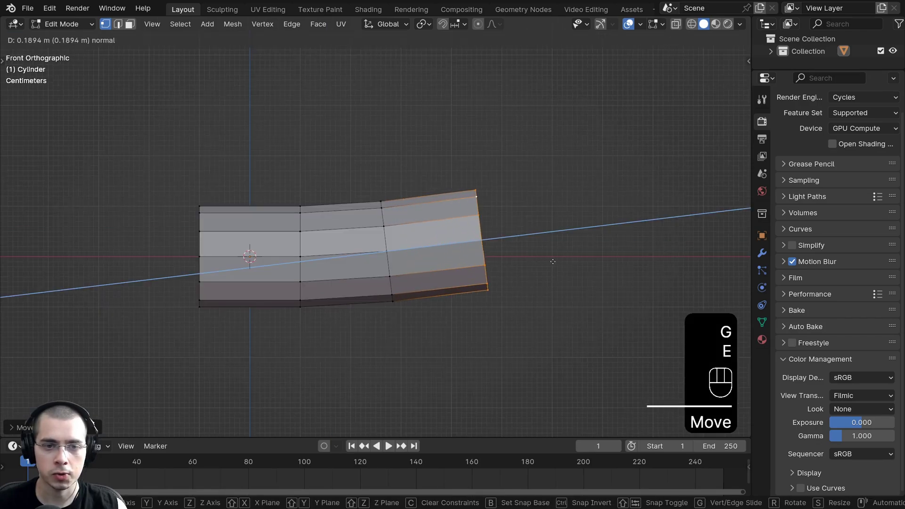
click(551, 261)
key(r)
click(554, 262)
key(g)
click(475, 246)
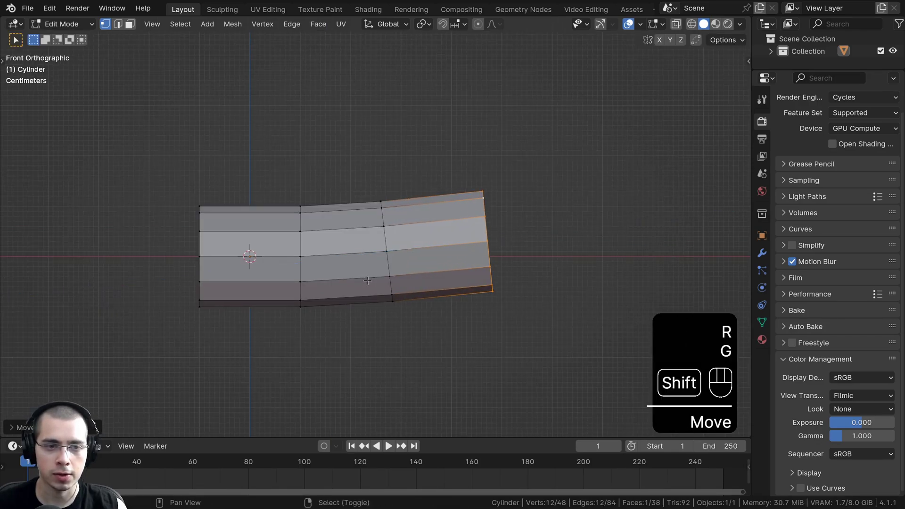
Step: Extrude a third section about 0.16 m from the end loop, tilting it further and shifting it along the upward curve
shift+middle_drag(475, 246, 505, 246)
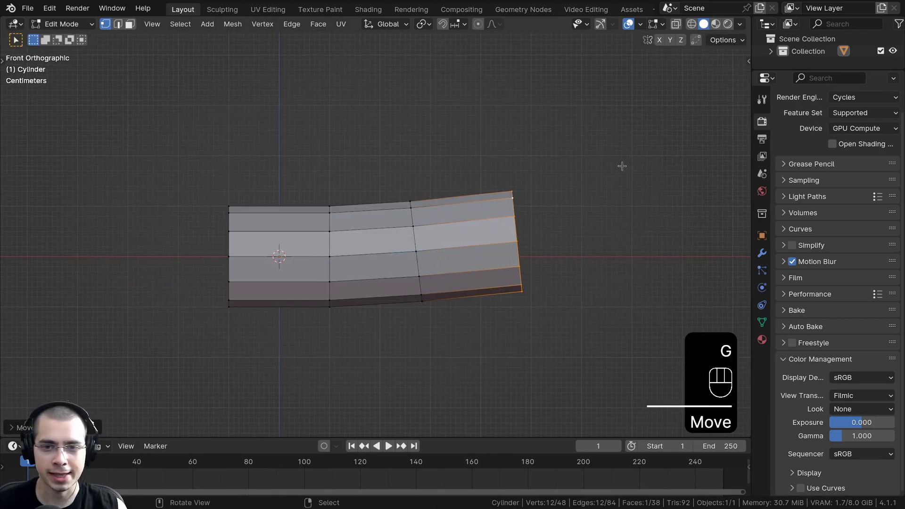
scroll(499, 317, down, 1)
shift+middle_drag(477, 256, 499, 247)
key(e)
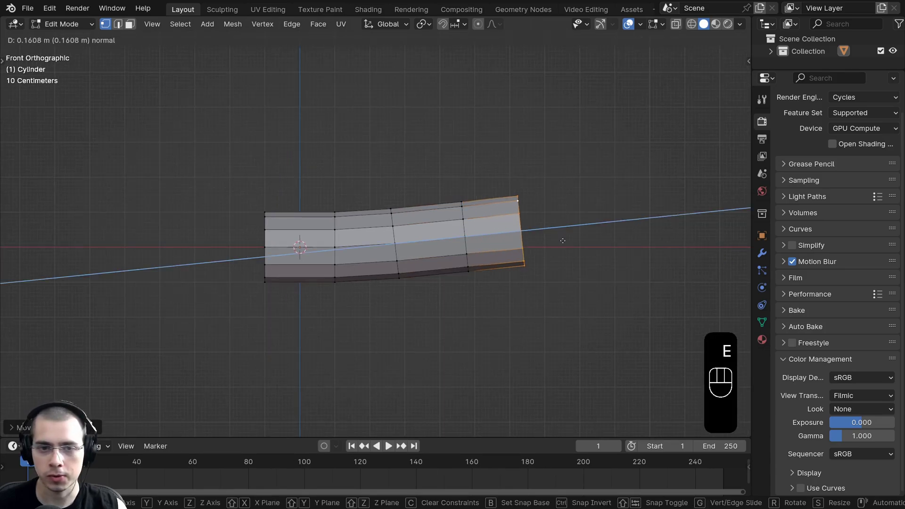
click(566, 233)
key(r)
click(567, 231)
key(g)
click(569, 229)
Step: Fine-tune the third section's end loop by rescaling and repositioning it to keep the curve even
shift+middle_drag(588, 238, 582, 238)
key(s)
click(585, 238)
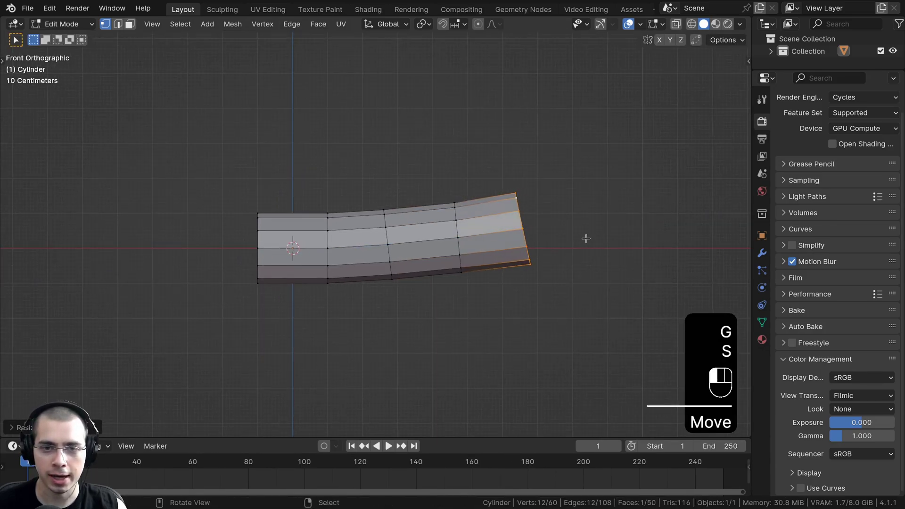
key(g)
click(568, 232)
key(s)
click(575, 236)
key(g)
click(580, 234)
Step: Extrude a short fourth section from the end loop and enlarge its end to form a bulge
key(e)
click(613, 226)
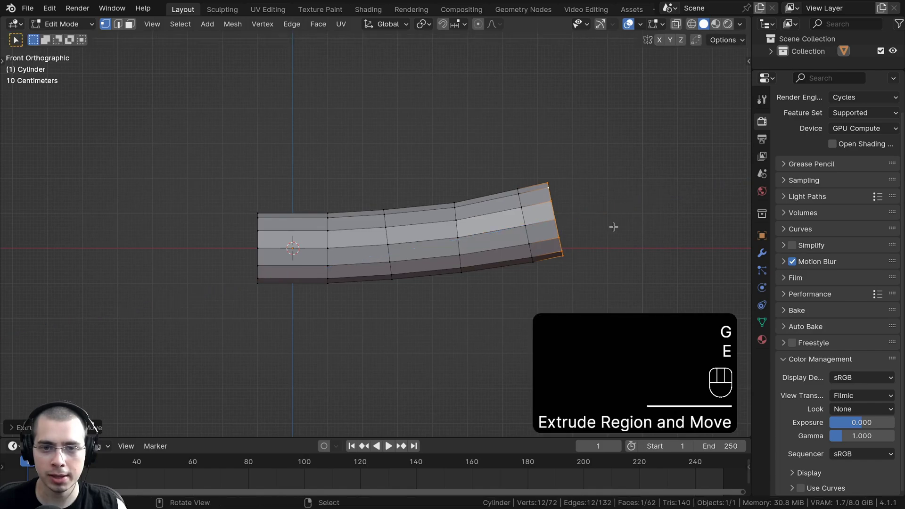
key(s)
click(627, 228)
key(g)
click(631, 225)
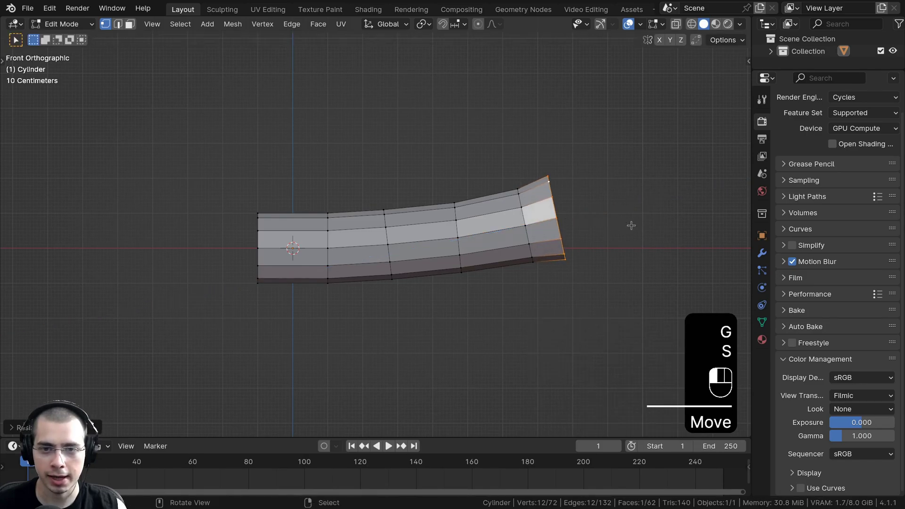
Step: Extrude a section beyond the bulge, shrinking and repositioning its end loop to start rounding the sausage tip
key(e)
click(626, 207)
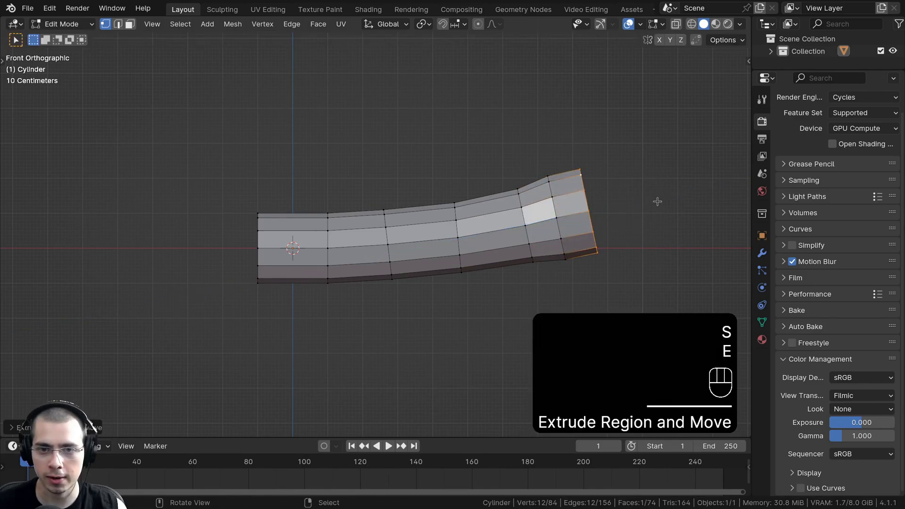
key(s)
click(646, 201)
key(g)
click(641, 203)
Step: Extrude the final short section and shrink its end loop strongly to close off a rounded sausage tip
key(e)
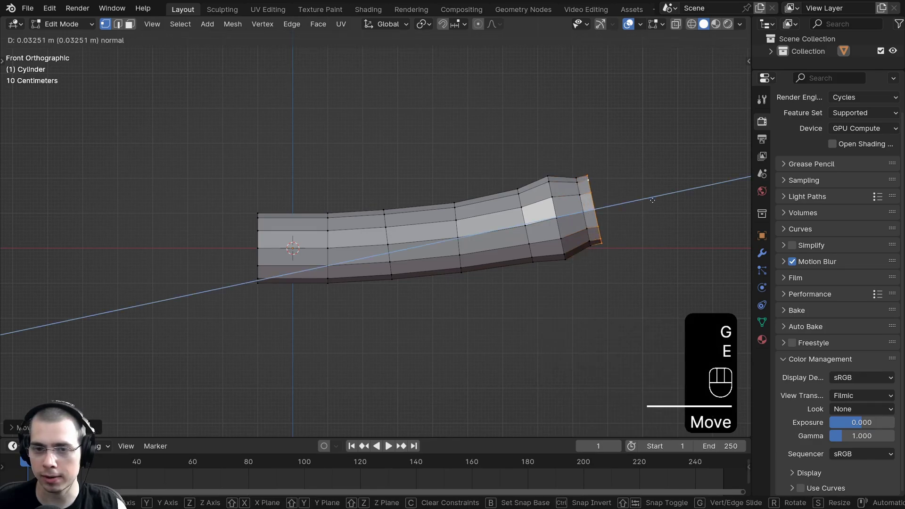
click(654, 199)
key(s)
key(g)
key(s)
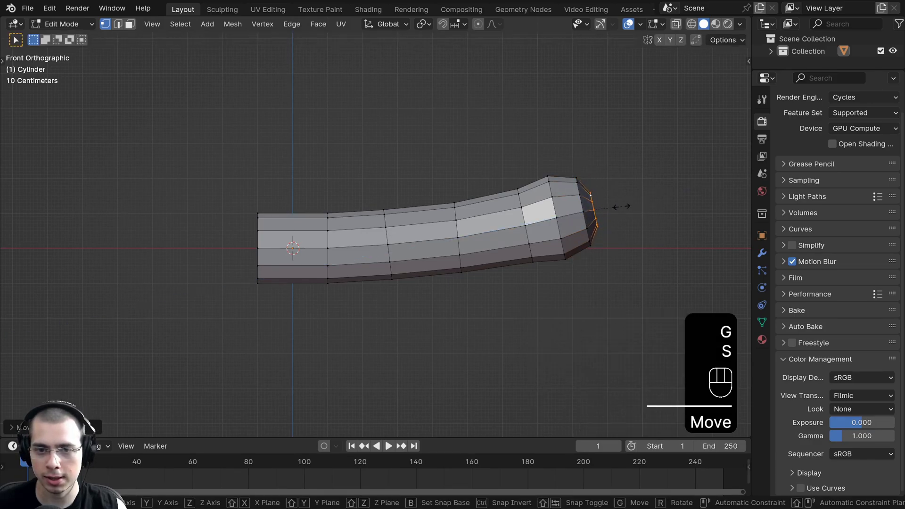
click(626, 206)
Step: In wireframe view, box-select the five outermost loops, rotate them downward to soften the bend, reposition them and deselect everything
key(z)
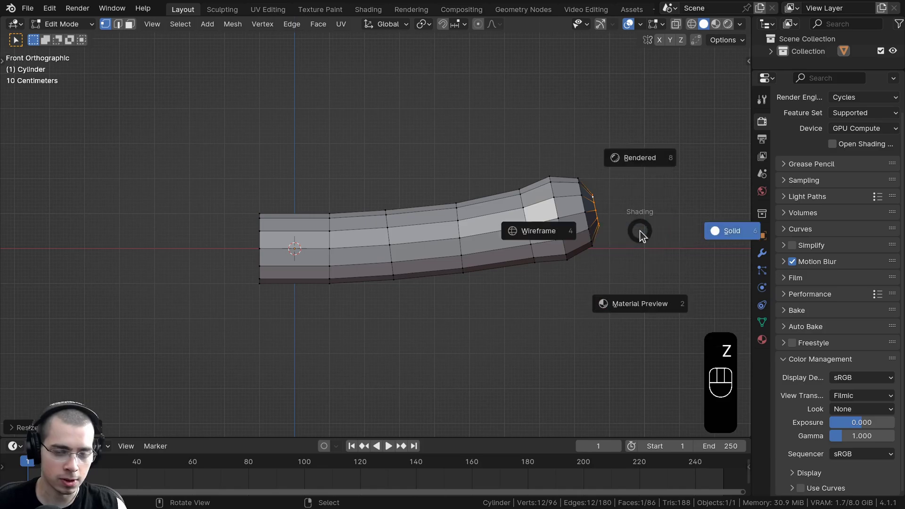
click(383, 254)
key(a)
key(b)
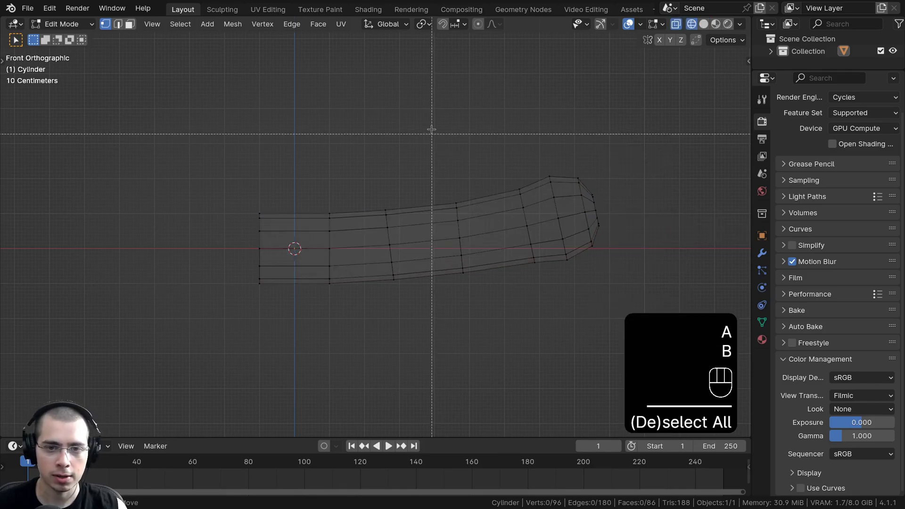
drag(432, 130, 600, 281)
key(g)
key(r)
click(601, 232)
key(g)
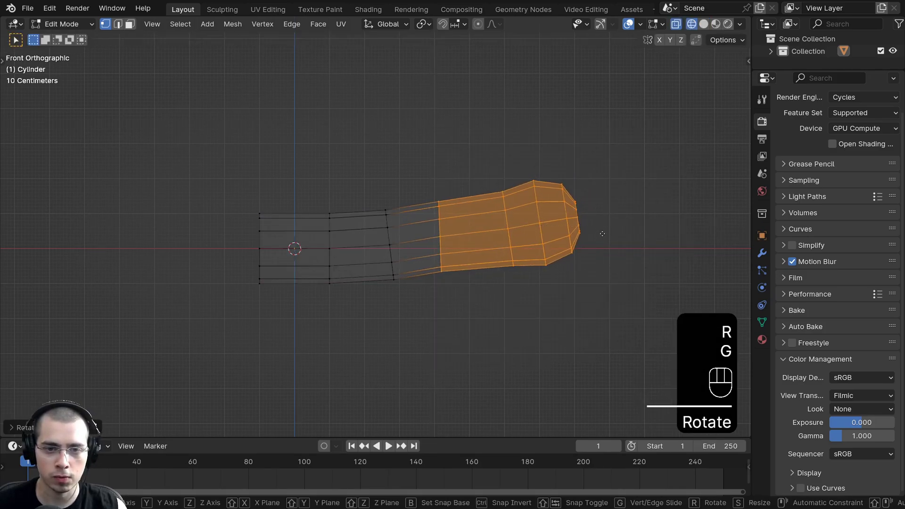
click(602, 235)
key(a)
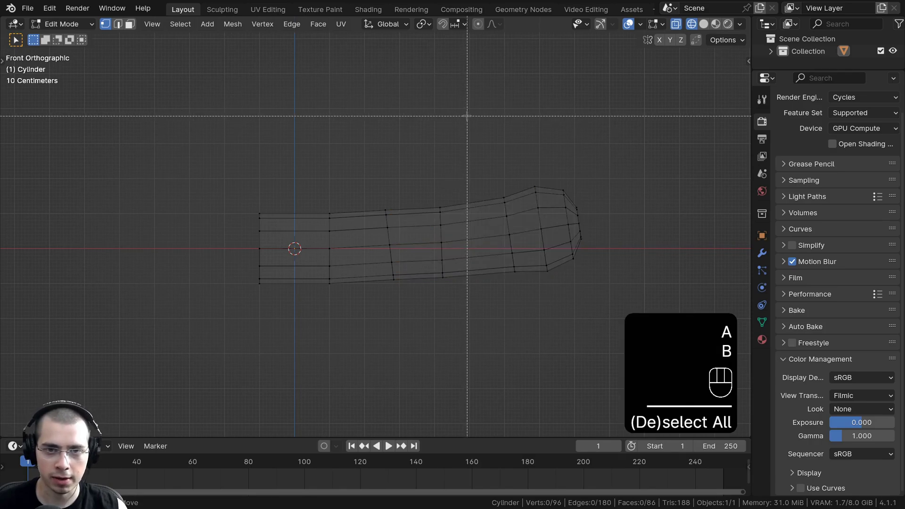
Step: Box-select the four outermost loops at the rounded end, move them slightly inward and down, and clear the selection
drag(466, 115, 600, 332)
key(g)
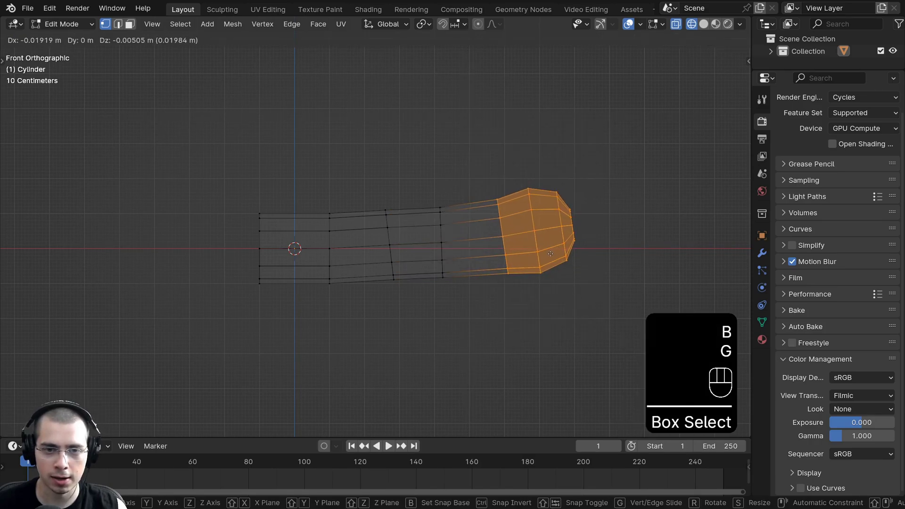
click(546, 255)
key(a)
Step: Box-select the open loop at the opposite, unfinished end of the sausage and slide it inward
shift+middle_drag(303, 168, 340, 182)
key(b)
drag(334, 192, 166, 412)
shift+middle_drag(271, 370, 322, 339)
key(g)
click(382, 274)
Step: Extrude a first section from the open end loop, then tilt and reposition it to begin an upward bend
key(e)
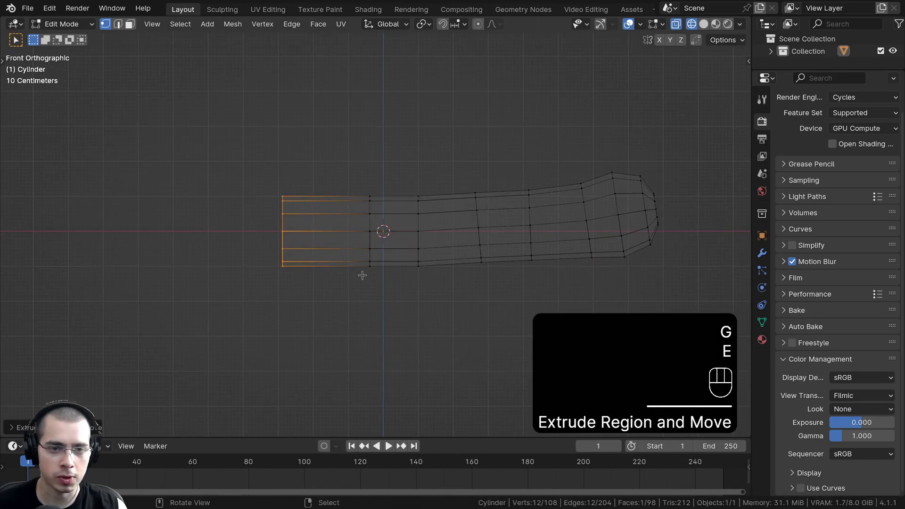
key(r)
click(344, 287)
key(g)
click(353, 283)
Step: Extrude a second section from the unfinished end, then rotate and reposition its loop to continue the upward bend
key(e)
click(284, 257)
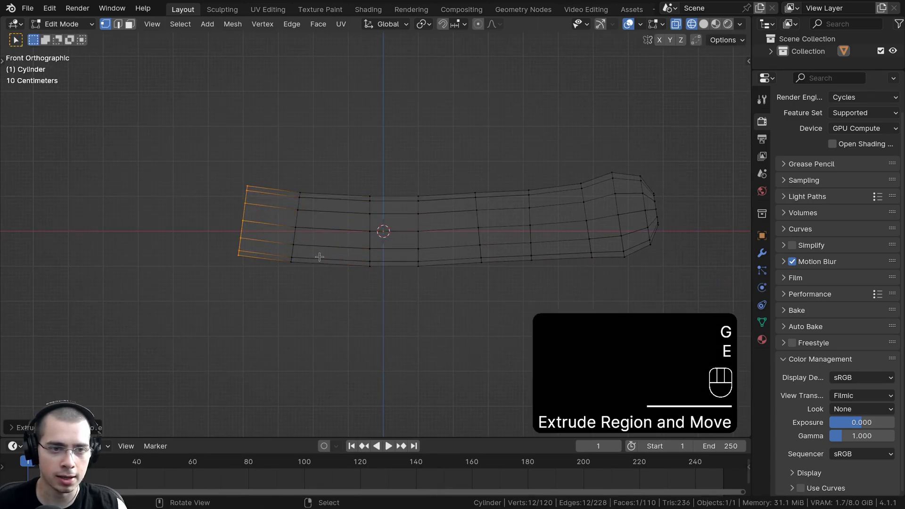
key(r)
click(324, 264)
key(g)
click(327, 260)
Step: Extrude a short third section, enlarge its end loop to about 1.12 times for a bulge, and adjust its position
key(e)
click(301, 259)
key(s)
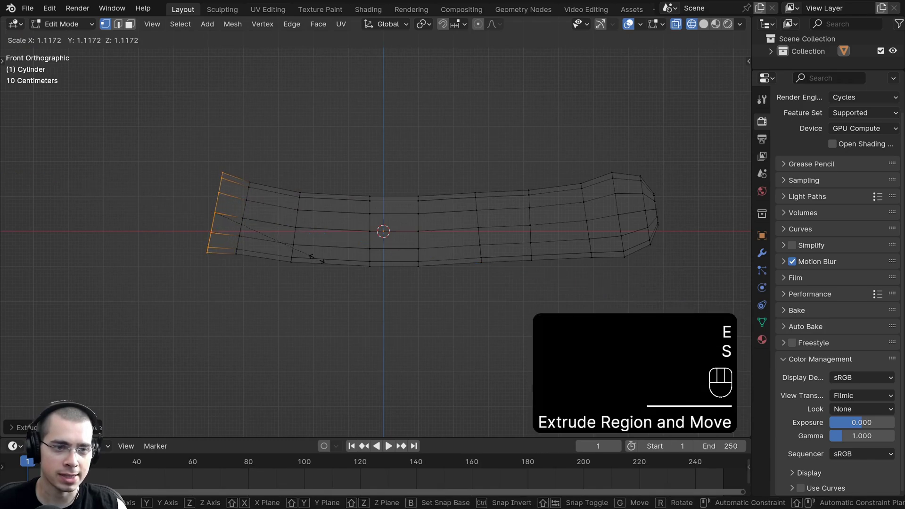
click(312, 257)
key(g)
click(313, 258)
Step: Extrude a short section past the new bulge, then shrink and reposition its end loop to start rounding the tip
key(e)
click(282, 249)
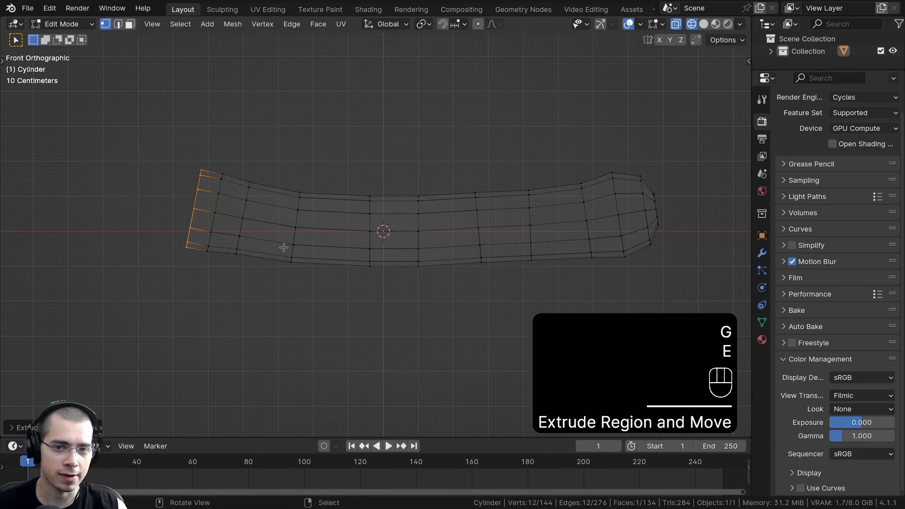
shift+middle_drag(293, 237, 384, 247)
scroll(384, 248, up, 1)
key(s)
click(375, 238)
key(g)
click(364, 238)
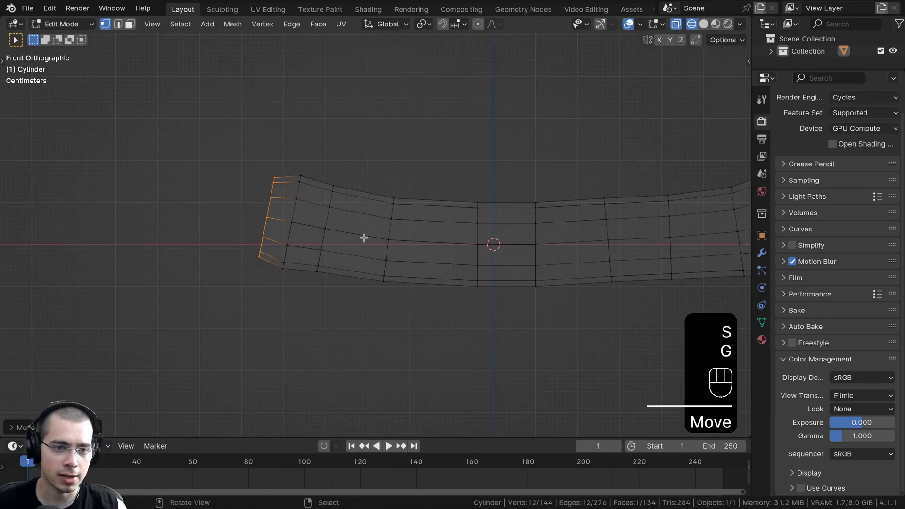
Step: Extrude the last tip section, scale its end loop to about 0.56, and reposition it to round off the second end
key(e)
click(343, 235)
key(s)
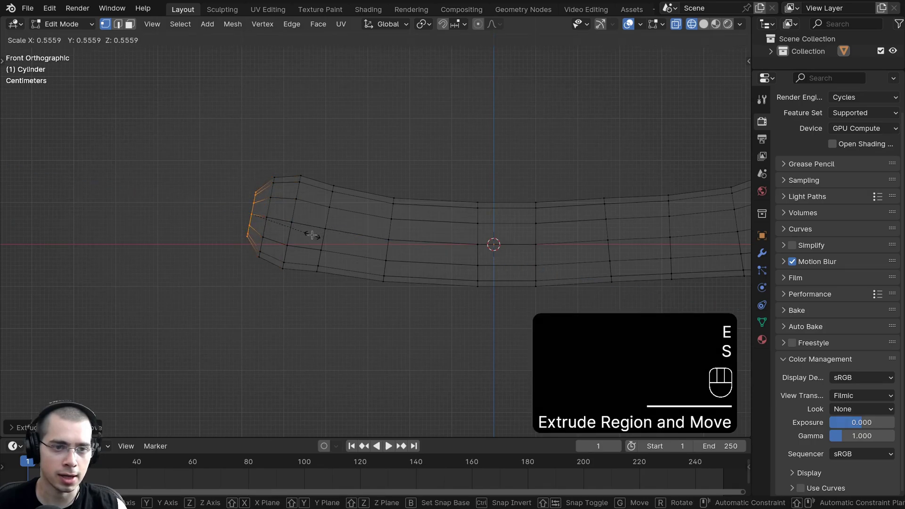
click(312, 235)
key(g)
click(314, 236)
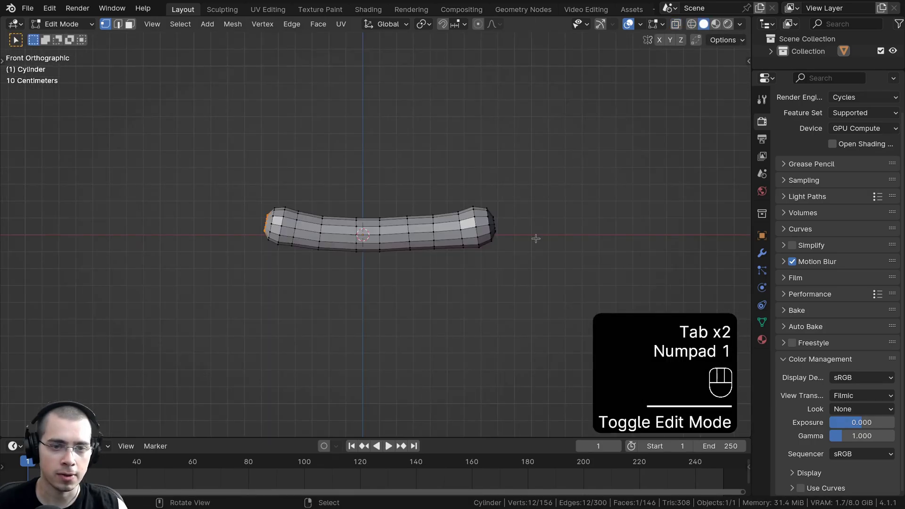
Step: In wireframe view, box-select the sausage's right half beyond the center, shift its loops inward to shorten that side, and deselect
key(z)
key(a)
scroll(396, 220, up, 2)
key(b)
drag(396, 133, 655, 323)
key(g)
click(498, 321)
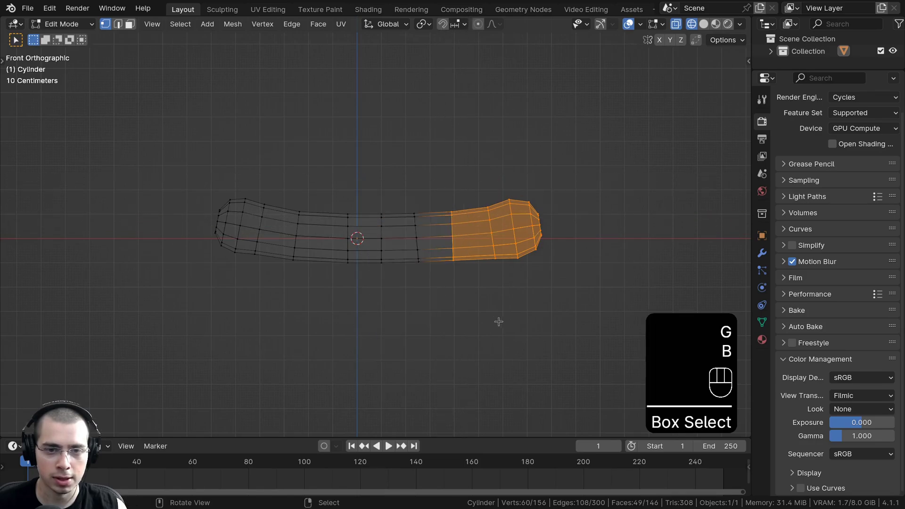
key(g)
click(485, 323)
scroll(516, 211, up, 1)
key(a)
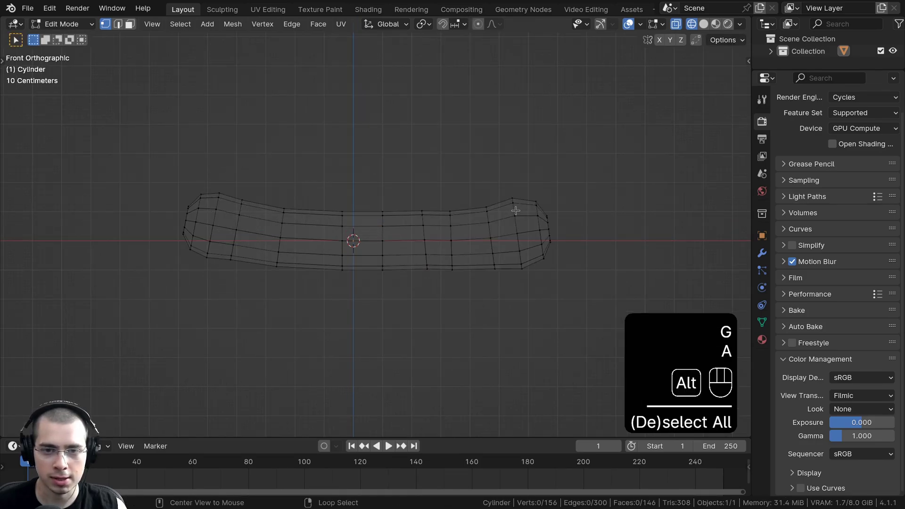
Step: Select the bulge's edge loop at the right end, scale it down slightly, and clear the selection
alt+click(515, 211)
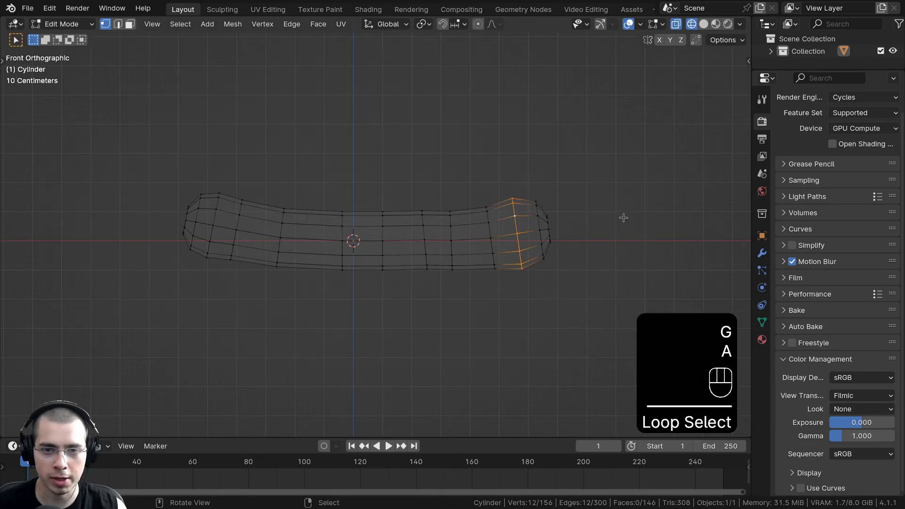
key(s)
click(616, 218)
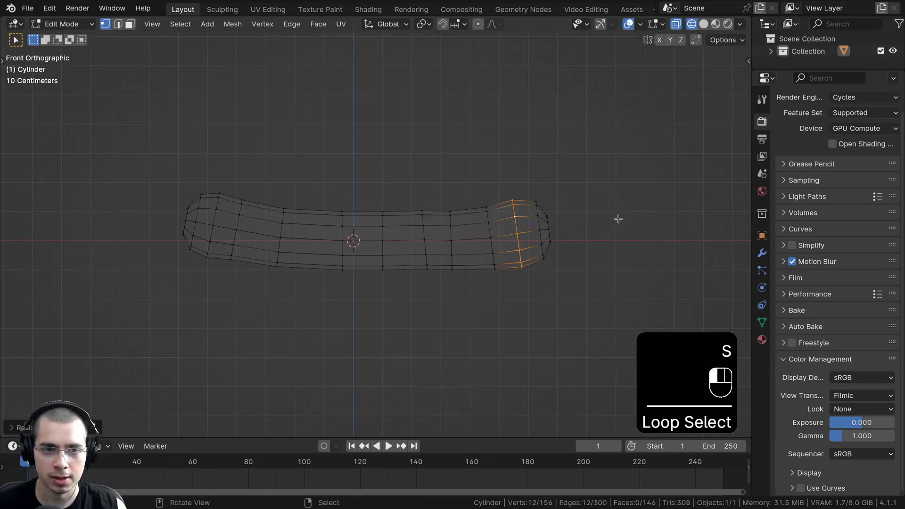
key(alt+a)
scroll(128, 99, down, 1)
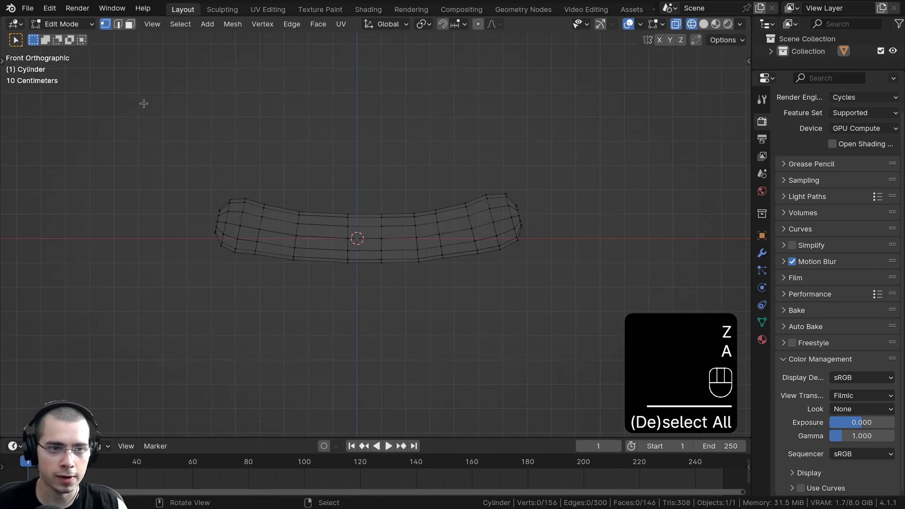
Step: Box-select the outer loops of the sausage's left end, move them inward, and fine-tune their rotation and position
drag(143, 103, 338, 261)
key(g)
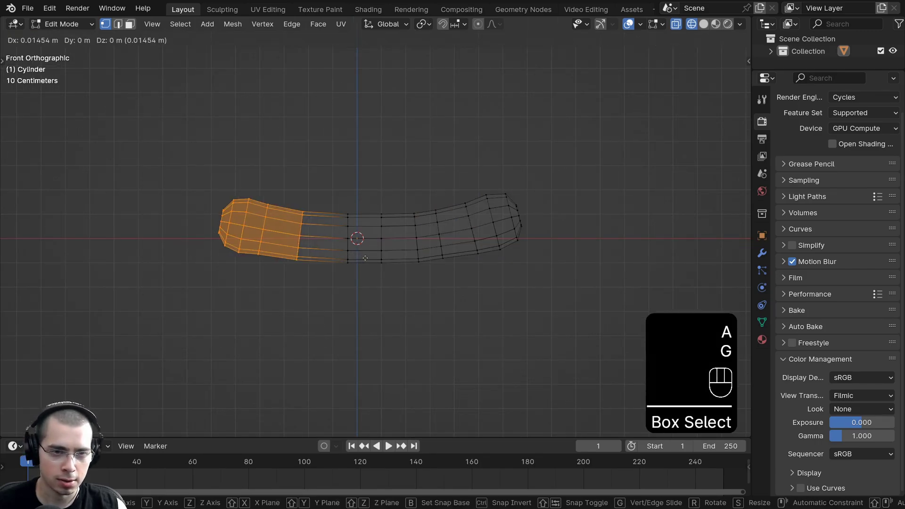
click(371, 258)
key(r)
click(371, 258)
key(g)
click(372, 258)
Step: Box-select the left half including the two middle loops, move it inward along the X axis, and deselect
key(b)
drag(164, 131, 388, 303)
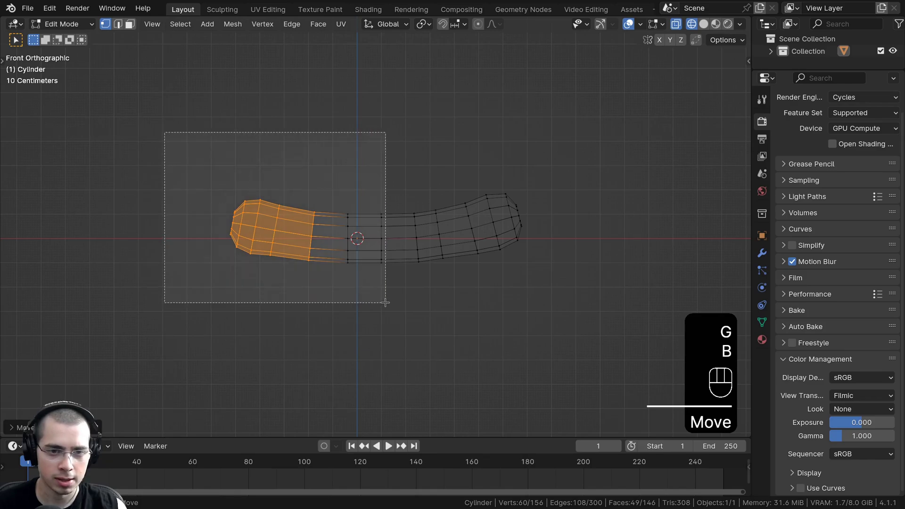
key(g)
key(x)
click(396, 301)
key(a)
Step: Move the entire sausage mesh so it is centered on the world origin, then deselect it and return to solid shading
key(a)
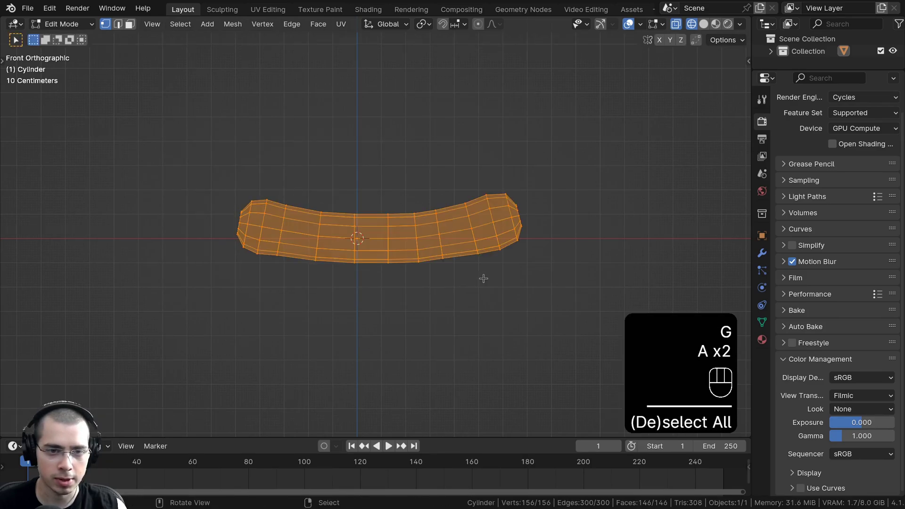
key(g)
click(453, 276)
key(a)
middle_drag(359, 232, 322, 240)
key(z)
click(614, 239)
middle_drag(377, 255, 351, 295)
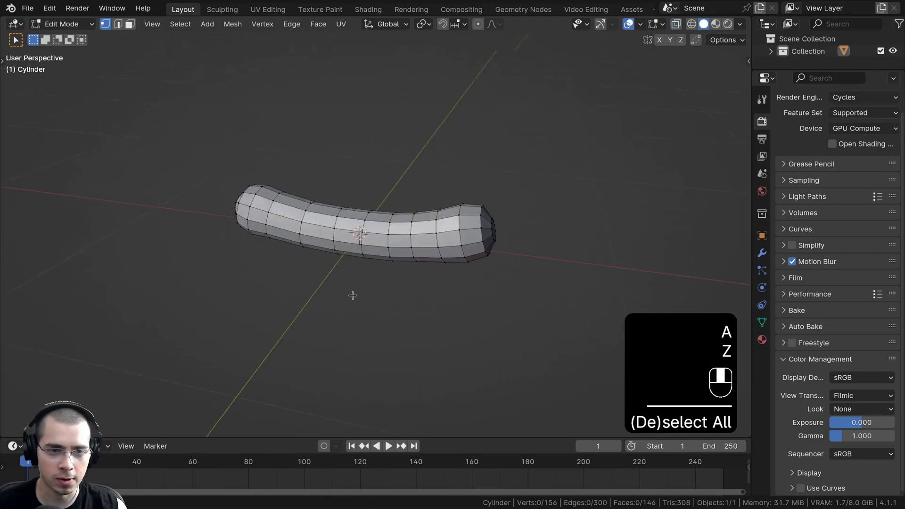
shift+middle_drag(432, 292, 373, 179)
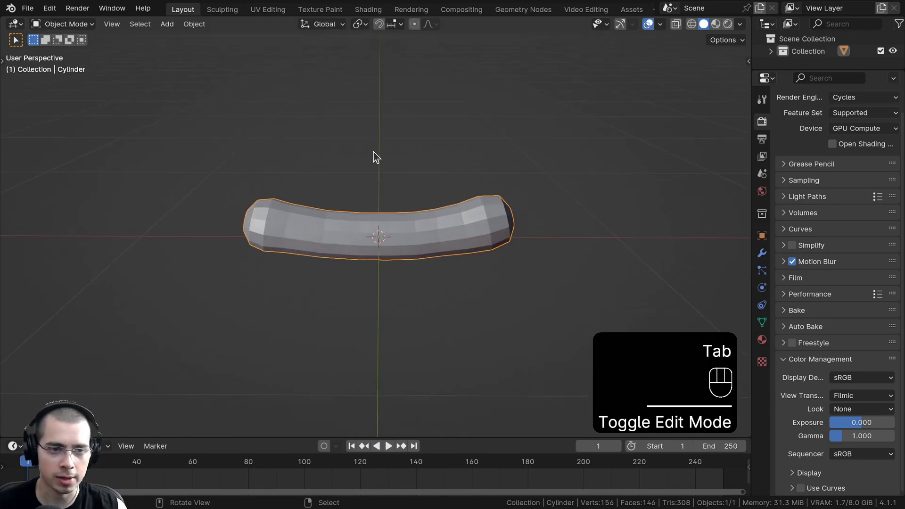
Step: Shade the sausage smooth and add a level 2 Subdivision Surface modifier to it
key(w)
click(300, 152)
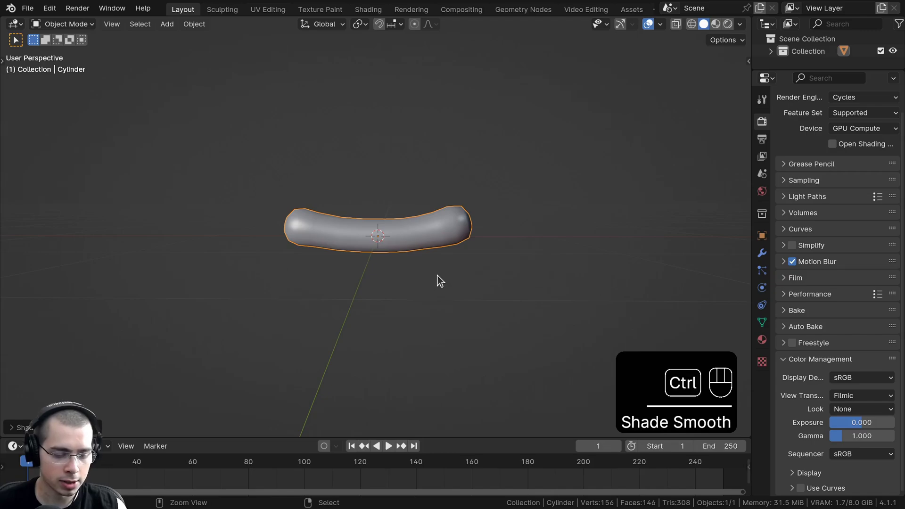
key(ctrl+2)
mouse_move(464, 242)
middle_down()
mouse_move(436, 255)
mouse_move(453, 254)
middle_up()
scroll(436, 255, up, 3)
Step: Show the sausage's Subdivision modifier settings and set both the viewport and render levels to 1
click(763, 254)
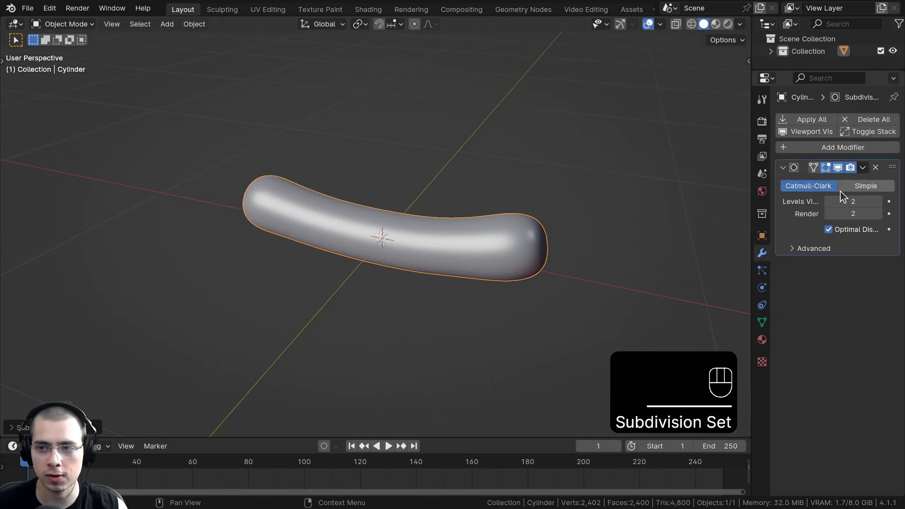
drag(753, 183, 714, 184)
middle_drag(467, 230, 424, 222)
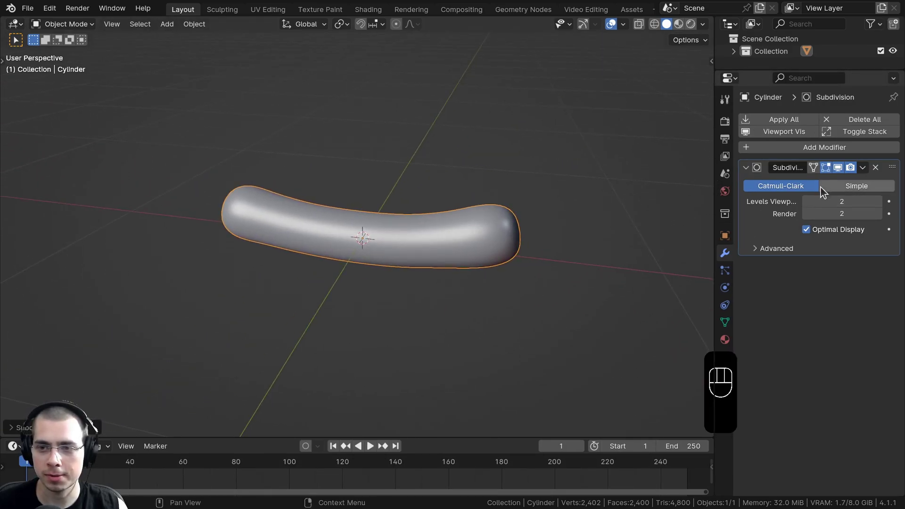
drag(713, 202, 690, 202)
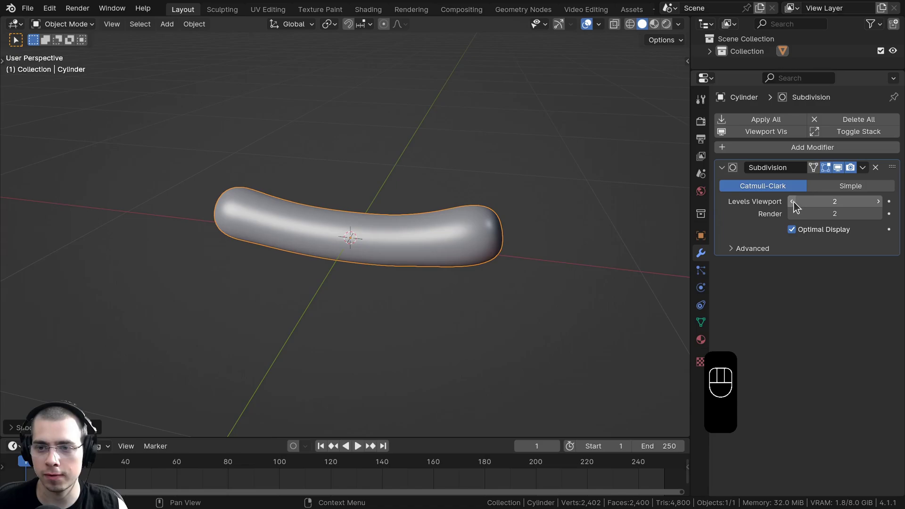
click(791, 201)
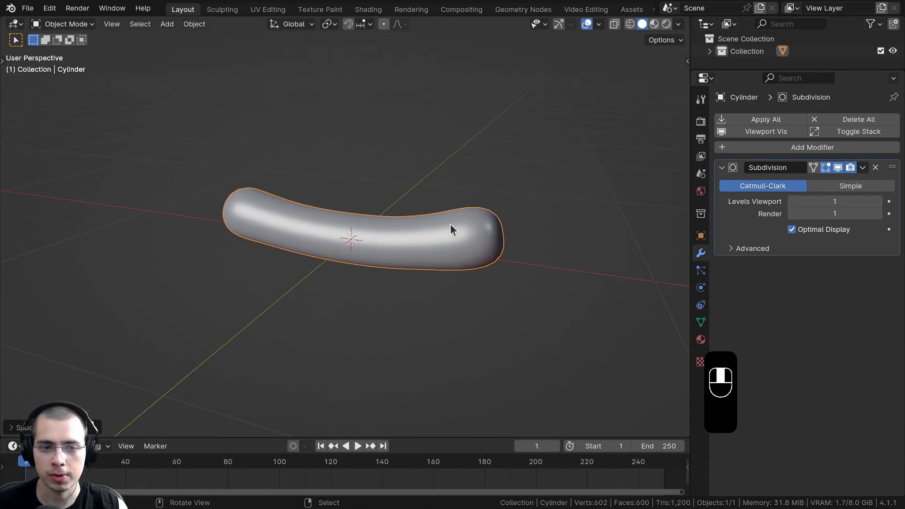
middle_drag(450, 224, 377, 218)
key(a)
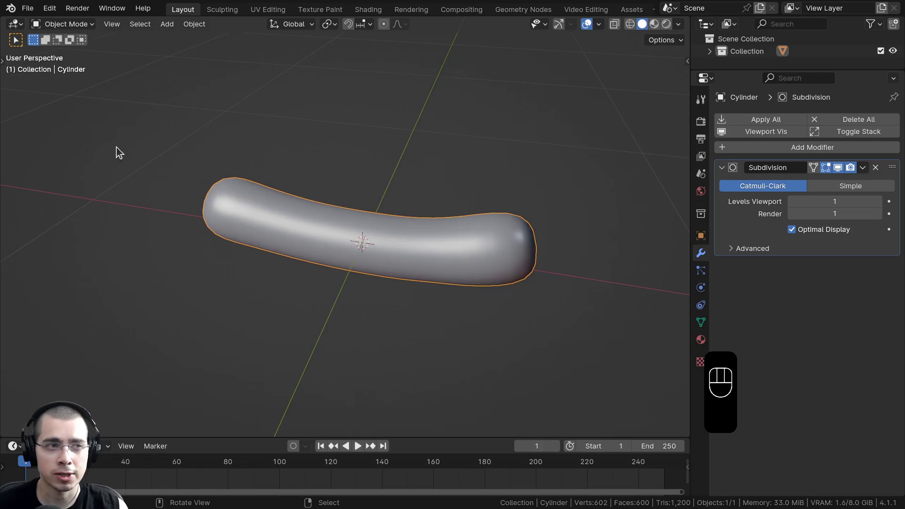
Step: Save the project as Hot Dog.blend in the V3 (Tutorial) folder
click(28, 8)
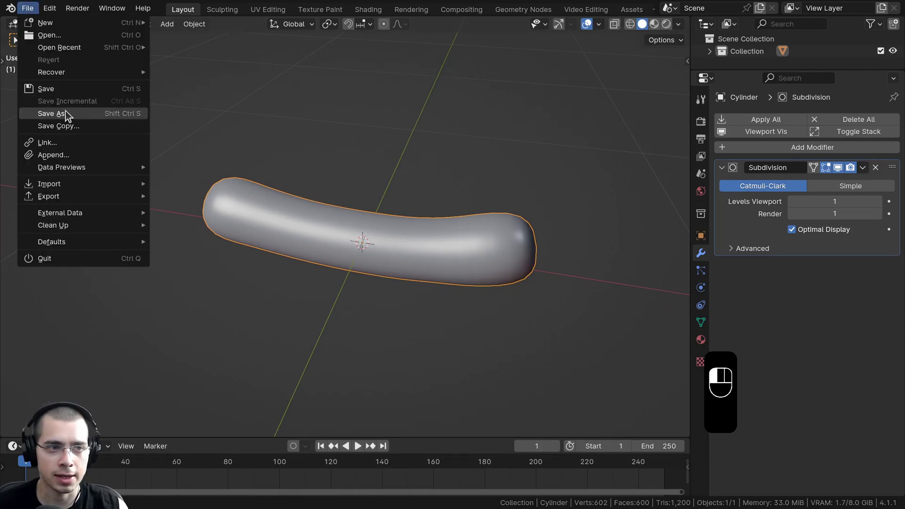
click(95, 116)
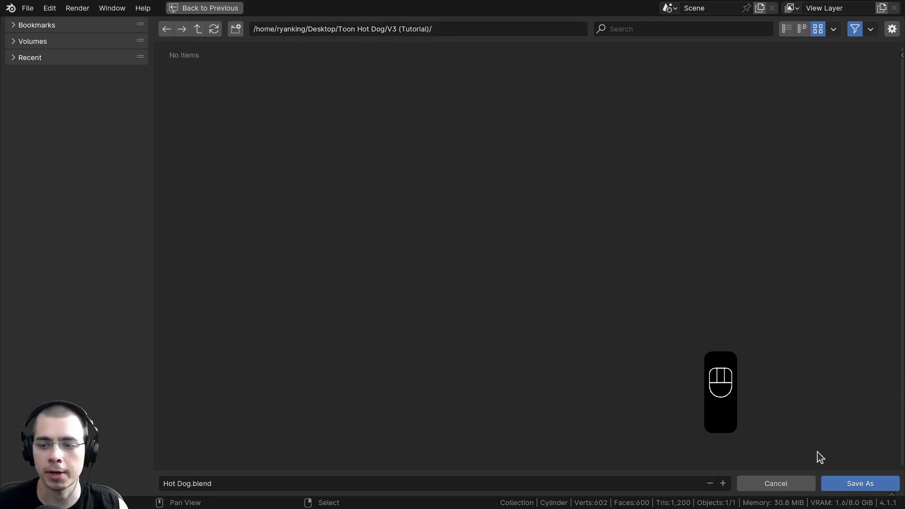
click(851, 482)
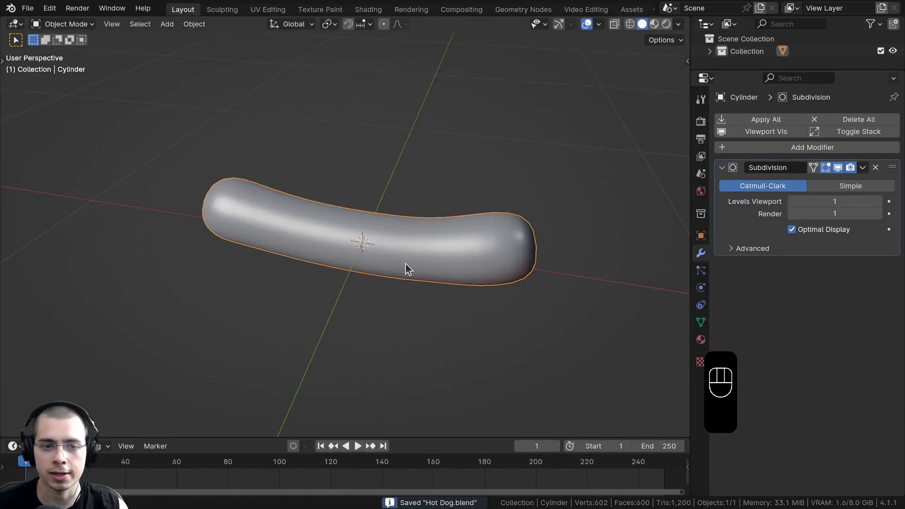
middle_drag(420, 252, 420, 255)
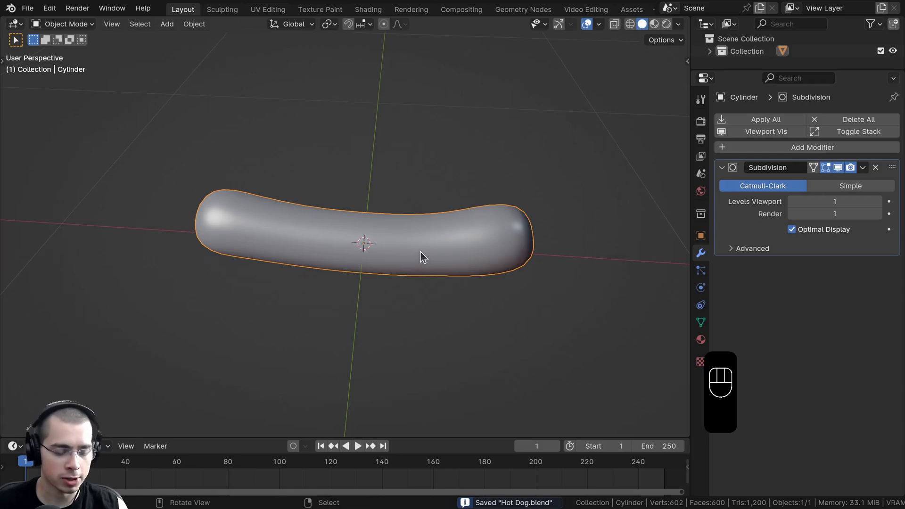
key(ctrl+s)
Step: Place the 3D cursor away from the sausage and reset it to the world origin
middle_drag(410, 217, 380, 186)
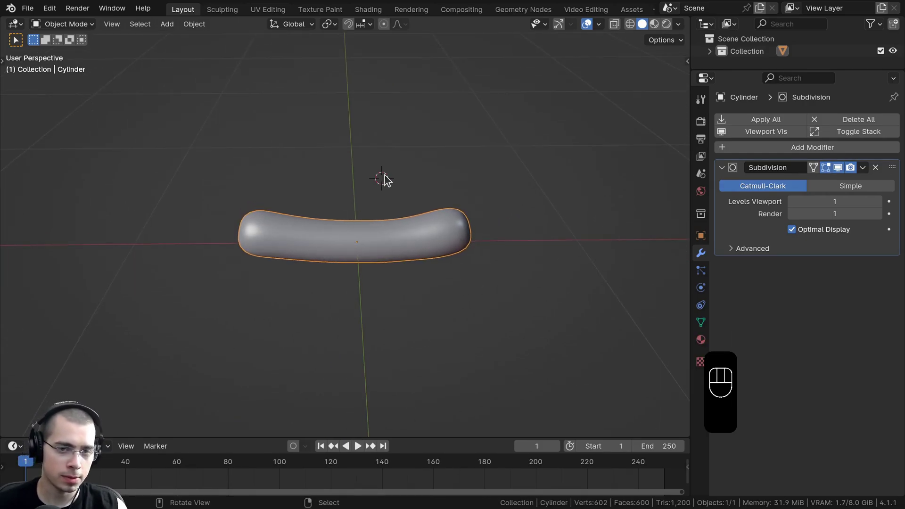
key(shift+c)
click(444, 104)
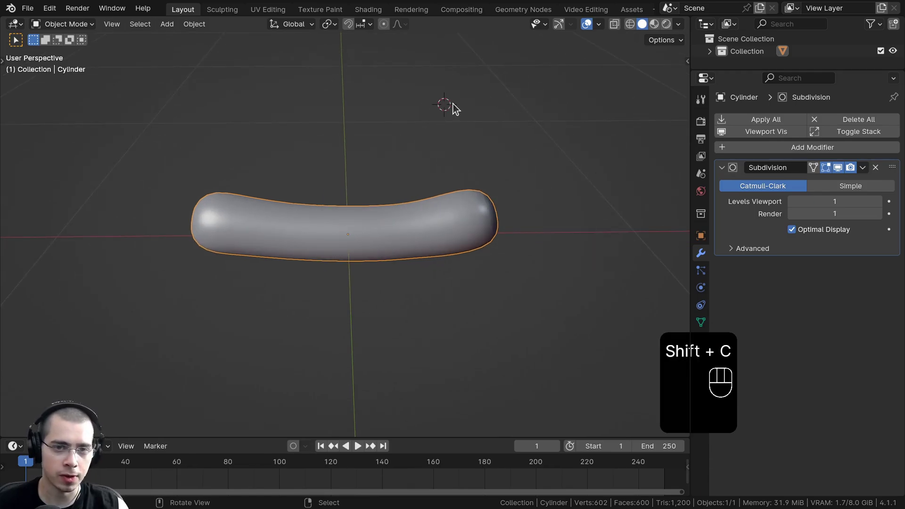
key(shift+c)
Step: Add a cube mesh at the world origin
shift+middle_drag(344, 155, 332, 152)
key(shift+a)
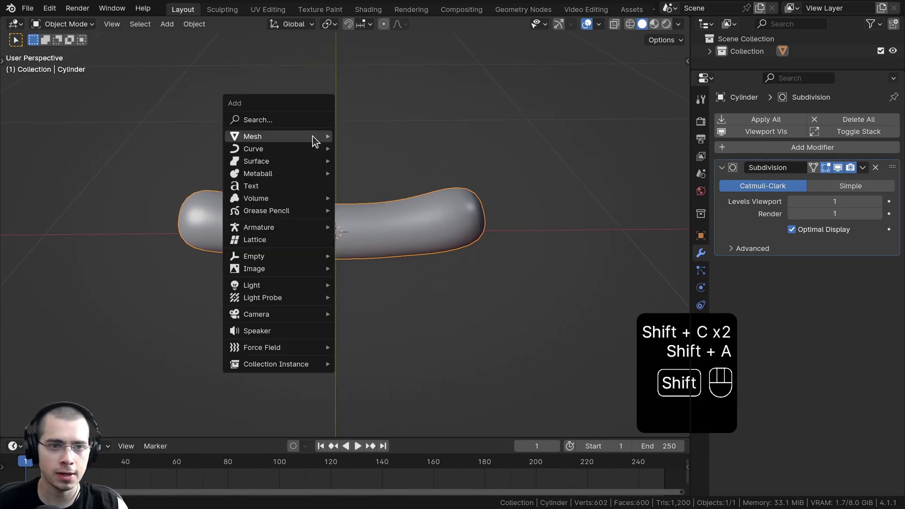
mouse_move(313, 136)
click(368, 148)
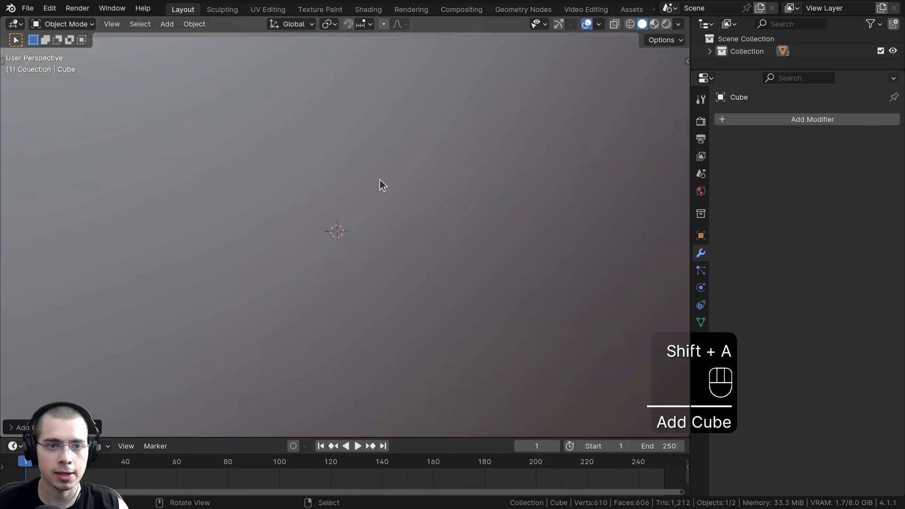
Step: Scale the cube to 0.1 of its size and apply its scale
key(s)
scroll(382, 182, down, 3)
middle_drag(382, 183, 587, 149)
key(s)
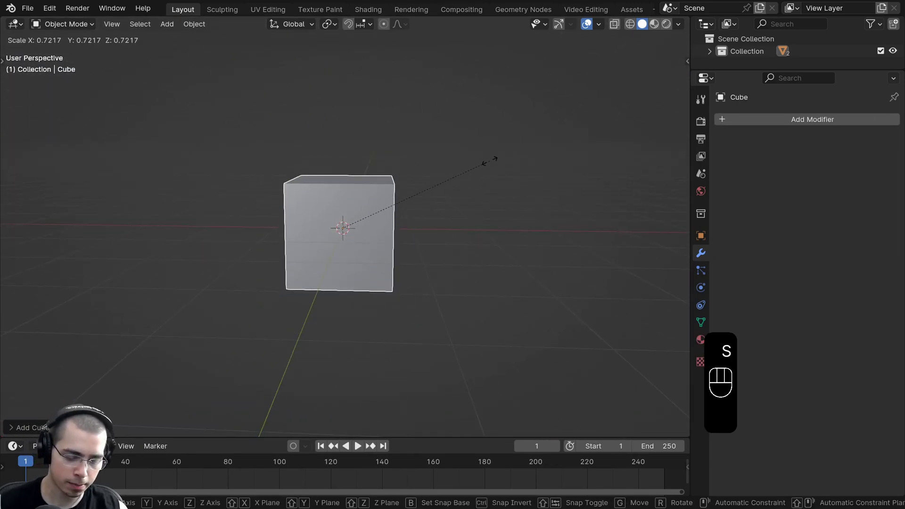
key(1)
key(Return)
scroll(461, 168, up, 4)
key(ctrl+a)
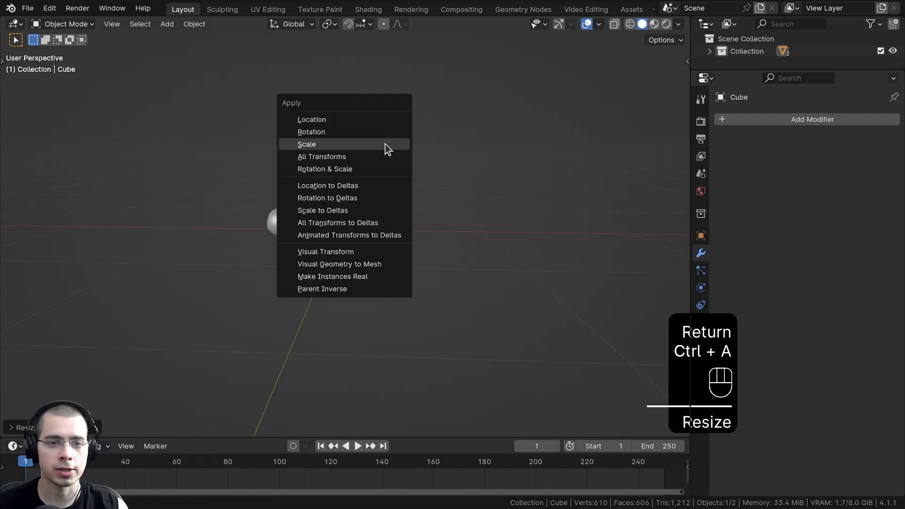
click(313, 145)
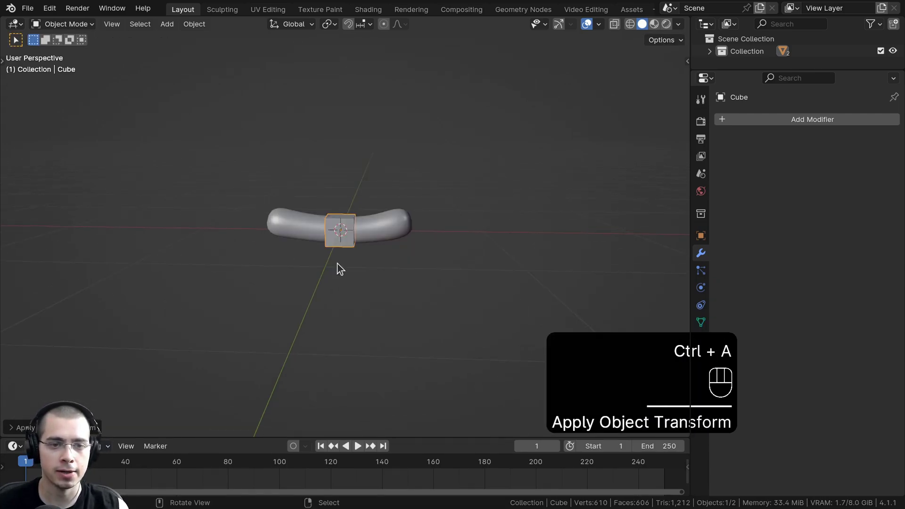
Step: Move the cube about 0.18 m in the negative Y direction so it sits beside the sausage
middle_drag(335, 267, 283, 274)
scroll(311, 258, up, 4)
scroll(320, 256, up, 1)
key(g)
middle_click(464, 193)
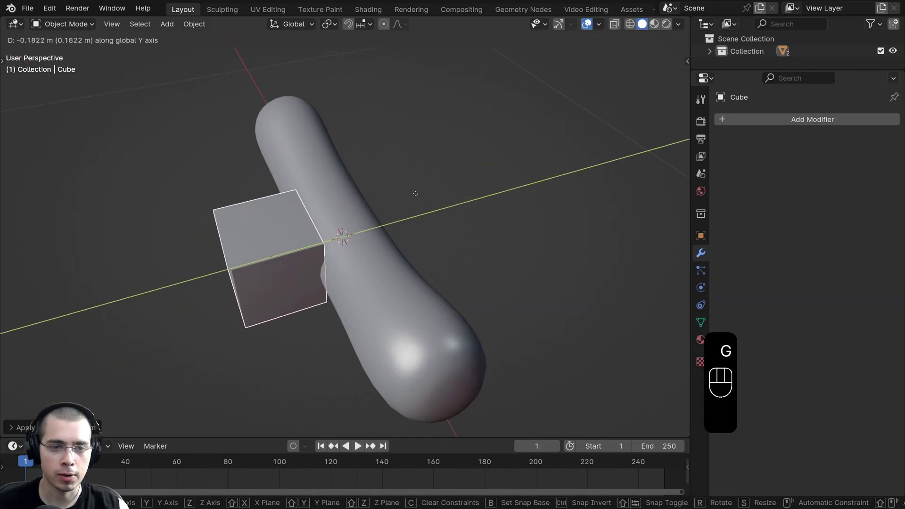
click(417, 193)
shift+middle_drag(431, 193, 441, 212)
Step: Thin the cube's mesh along Y to about 0.78 of its width in Edit Mode
key(Tab)
key(s)
key(y)
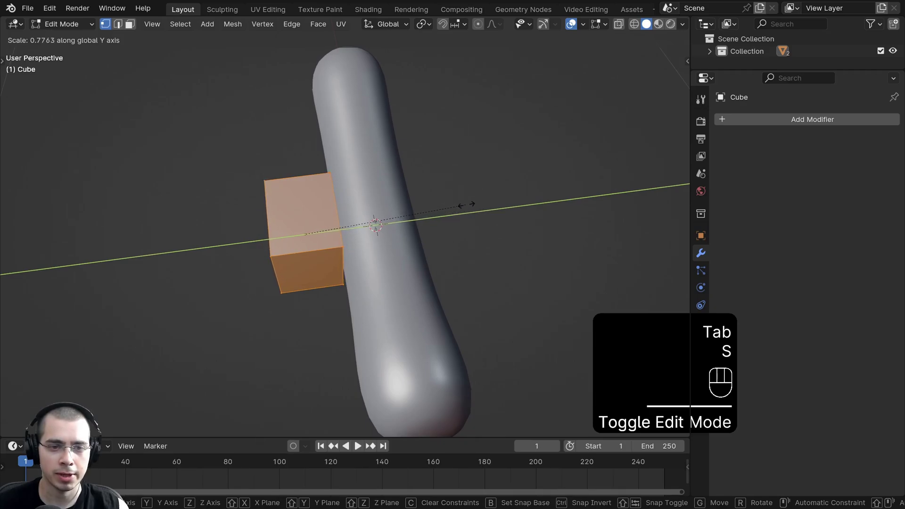
click(466, 205)
Step: Stretch the cube's mesh along X into a long block spanning roughly the sausage's length
middle_drag(465, 204, 468, 263)
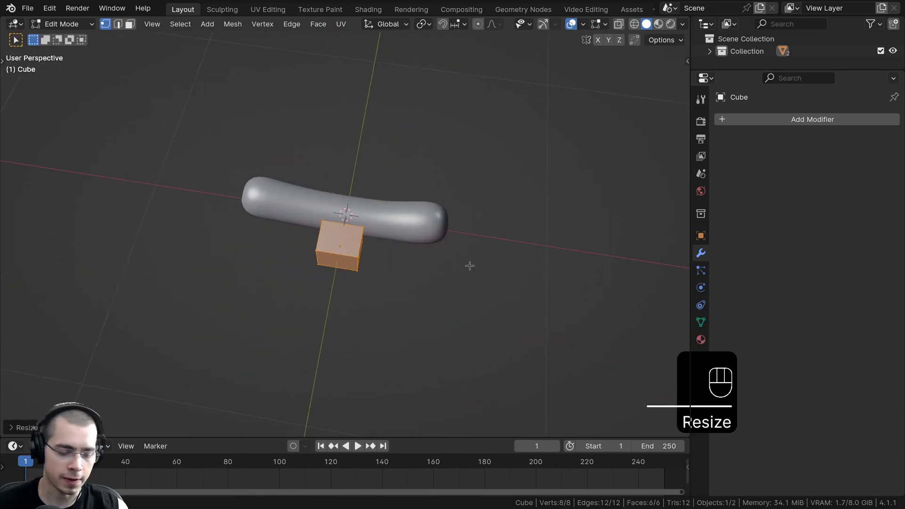
key(s)
key(x)
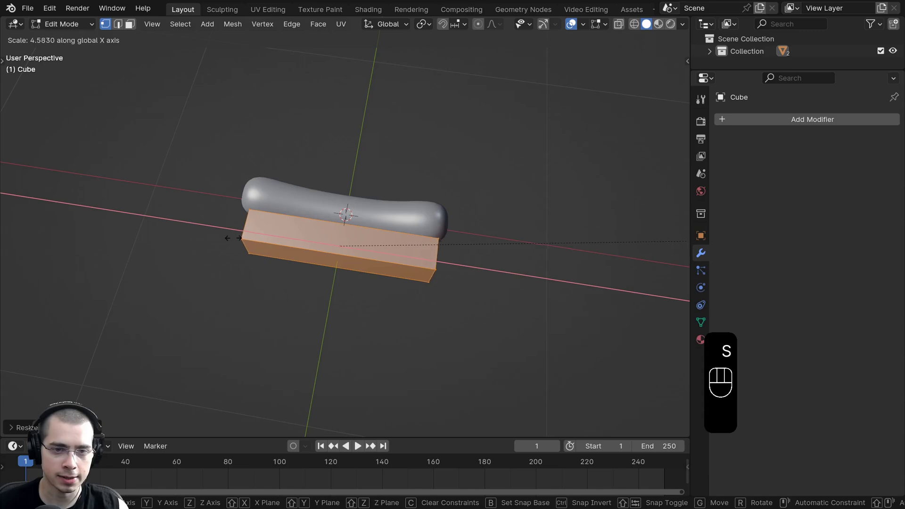
click(263, 230)
middle_drag(435, 245, 442, 268)
key(s)
key(x)
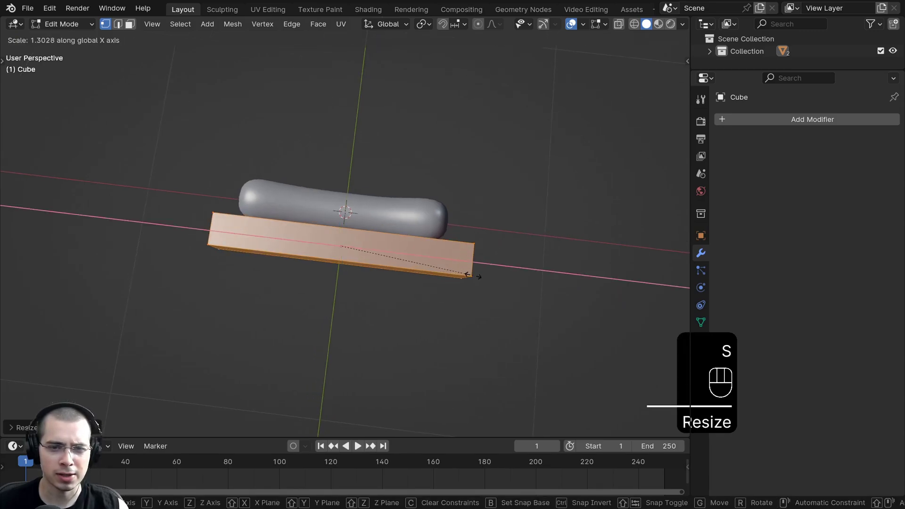
click(432, 270)
Step: Adjust the block's overall size and scale it along Z by about 1.17 to make it taller
middle_drag(432, 270, 327, 168)
key(s)
click(386, 272)
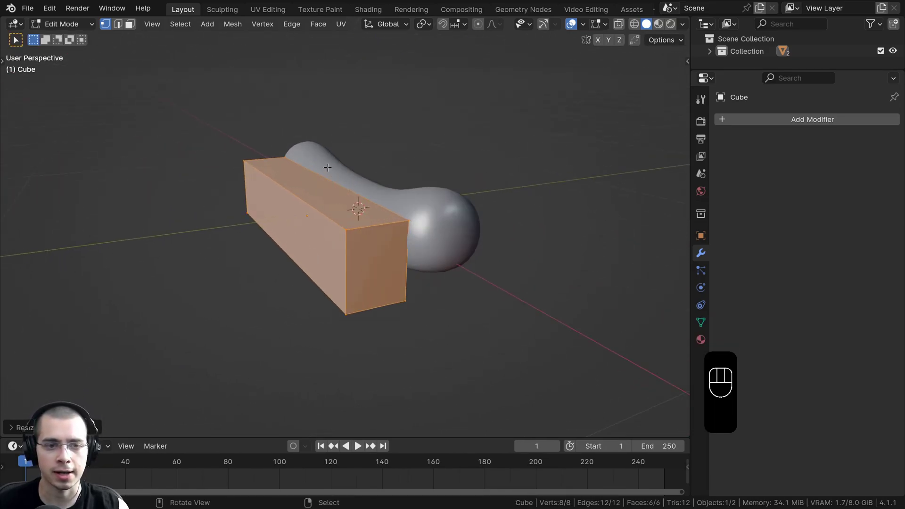
key(s)
key(z)
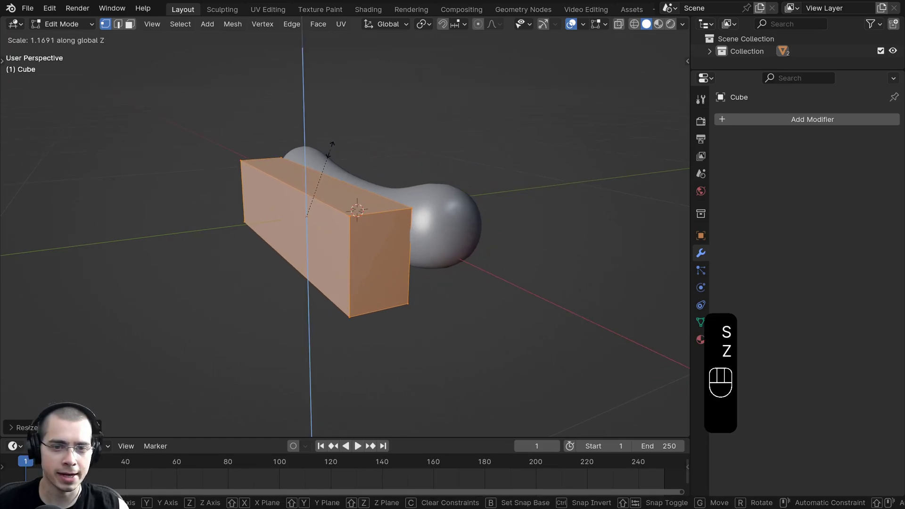
click(330, 147)
Step: Raise the block slightly along Z in Object Mode to line it up with the sausage
key(Tab)
mouse_move(349, 154)
middle_down()
mouse_move(312, 135)
mouse_move(334, 159)
middle_up()
key(g)
key(z)
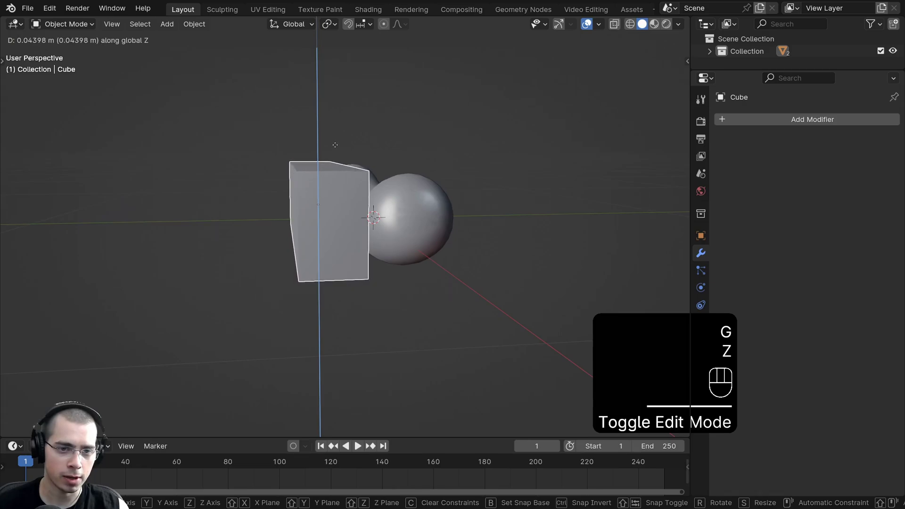
click(359, 169)
Step: Fine-tune the block's height with a Z scale of its mesh and return to Object Mode
key(Tab)
key(s)
key(z)
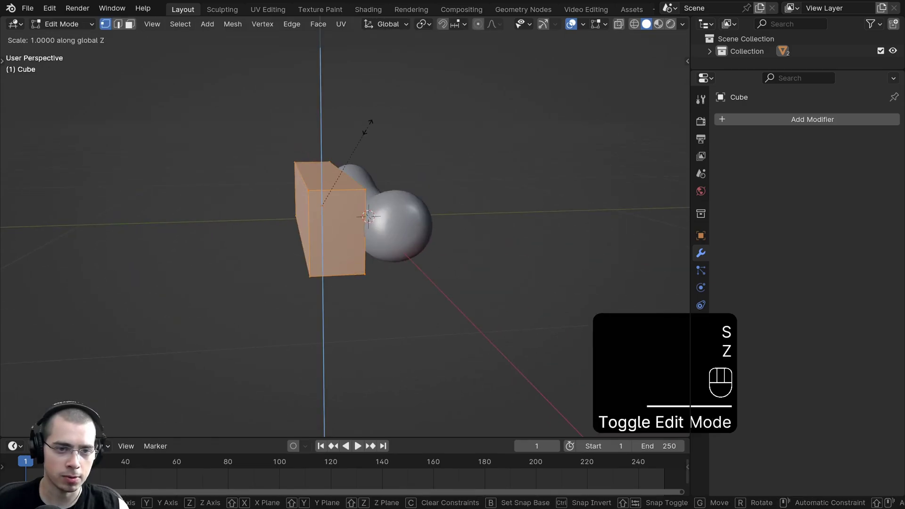
click(370, 114)
middle_drag(370, 114, 477, 156)
key(Tab)
Step: Add a level 2 subdivision surface to the block and shade it smooth
middle_drag(277, 182, 299, 199)
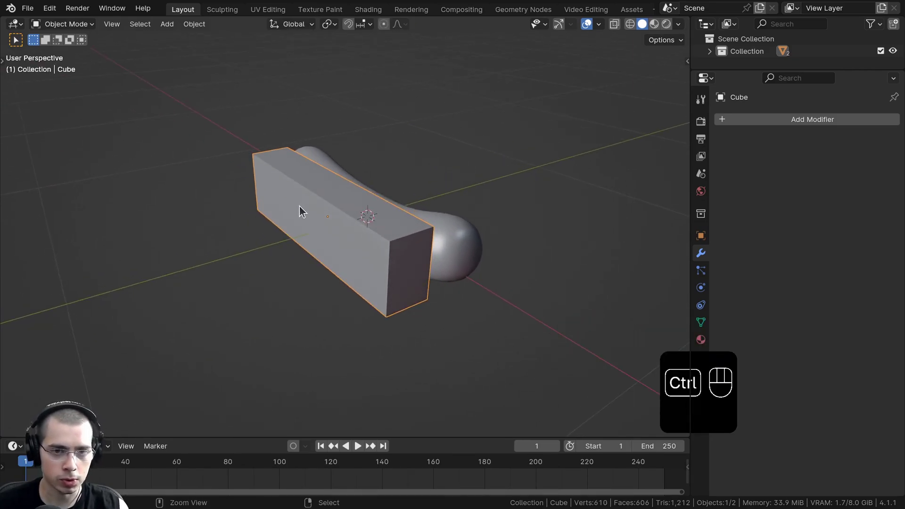
key(ctrl+2)
middle_drag(395, 188, 377, 173)
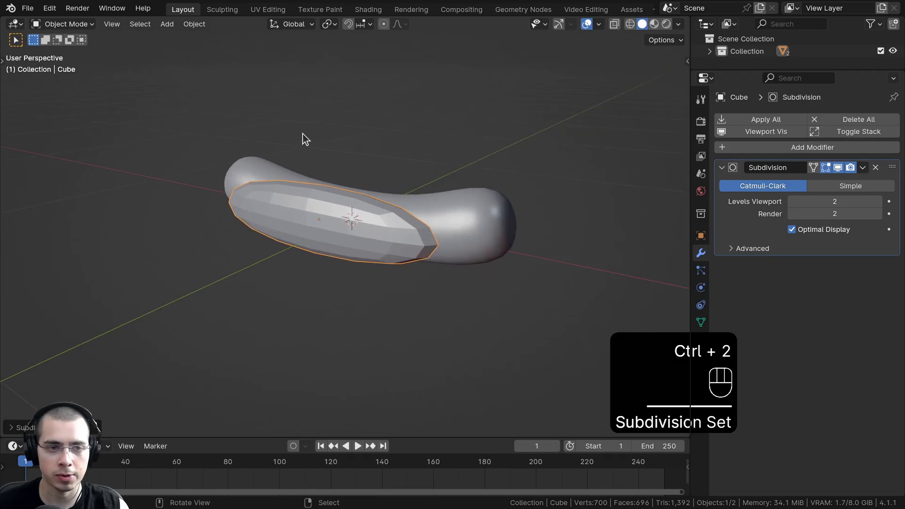
key(w)
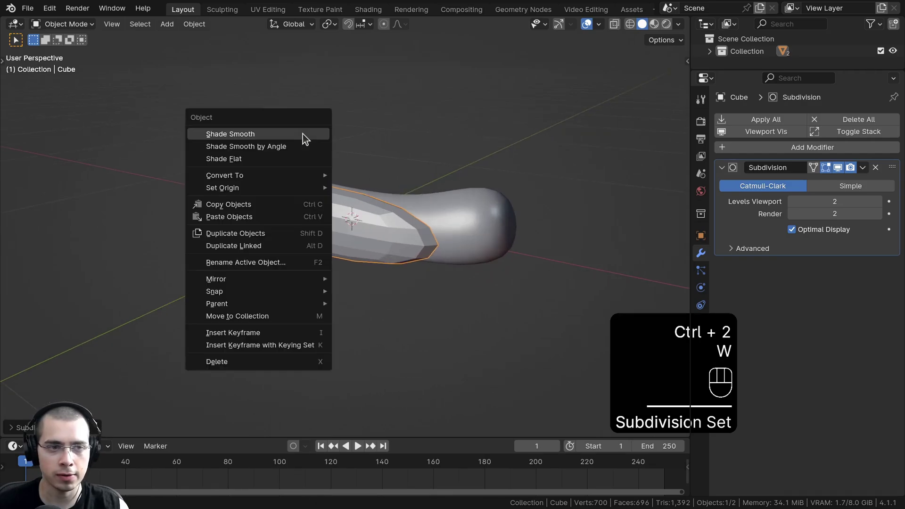
click(233, 133)
Step: Add two evenly spaced loop cuts across the length of the bun block, without sliding them
mouse_move(233, 133)
middle_down()
mouse_move(305, 196)
mouse_move(333, 194)
mouse_move(473, 276)
middle_up()
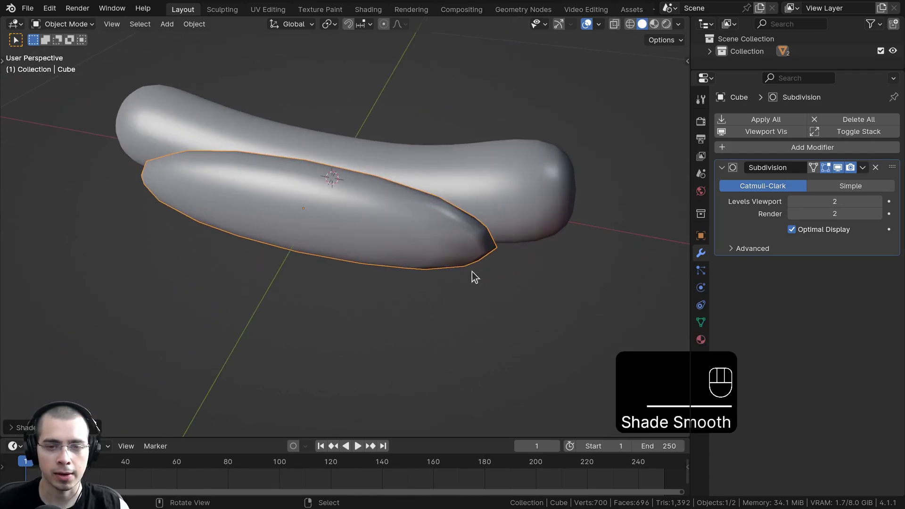
middle_drag(483, 245, 284, 196)
middle_drag(386, 200, 317, 197)
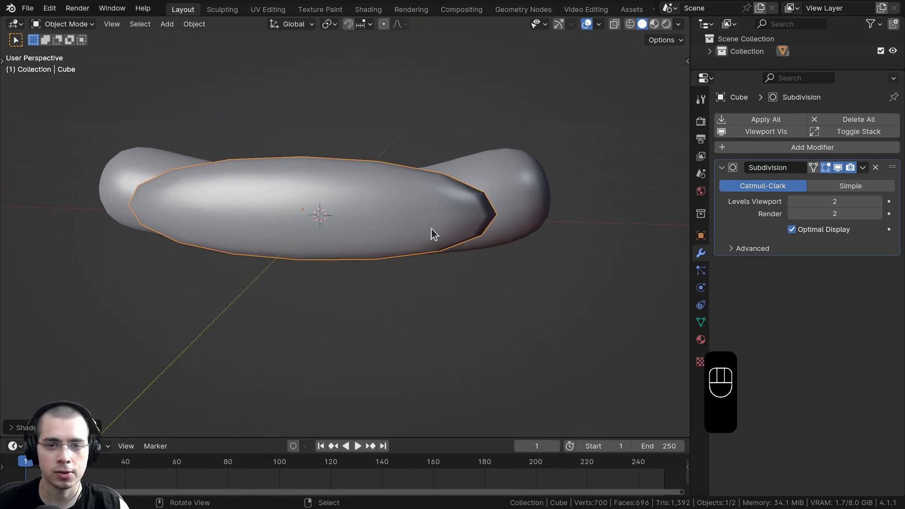
middle_drag(431, 229, 434, 254)
key(Tab)
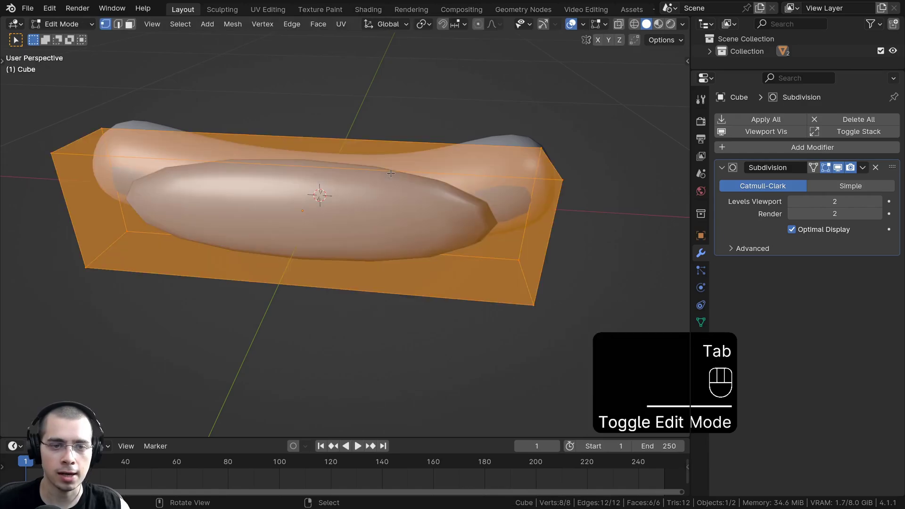
key(ctrl+r)
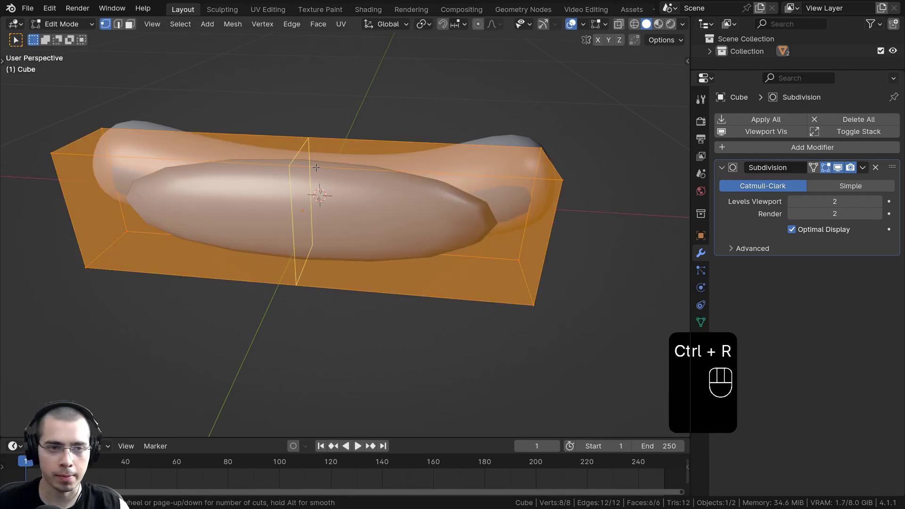
scroll(316, 168, up, 1)
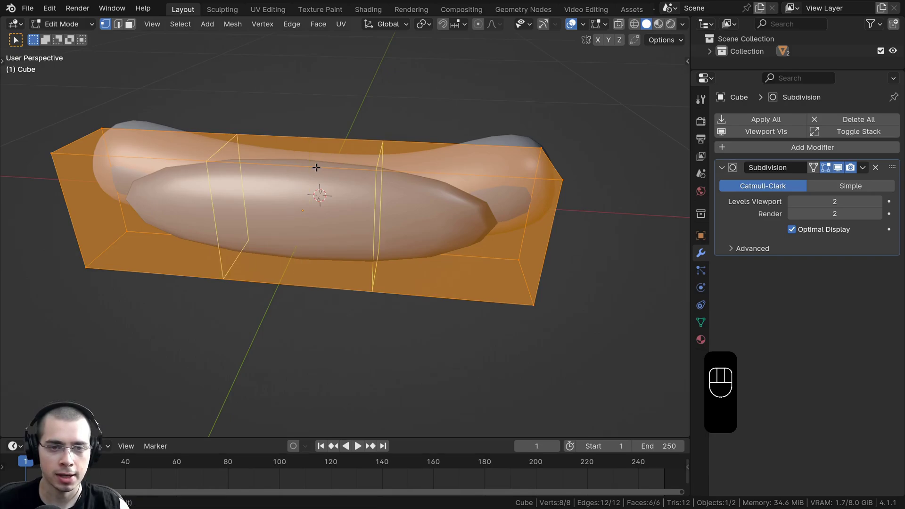
click(318, 167)
right_click(274, 125)
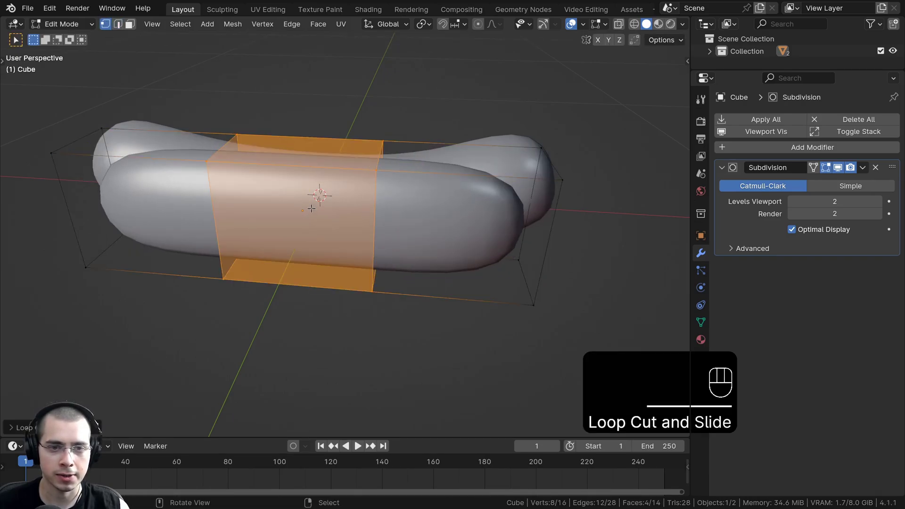
Step: Scale the two middle loops to about 0.91, plus a slight additional reduction along Z
middle_drag(533, 178, 549, 151)
key(s)
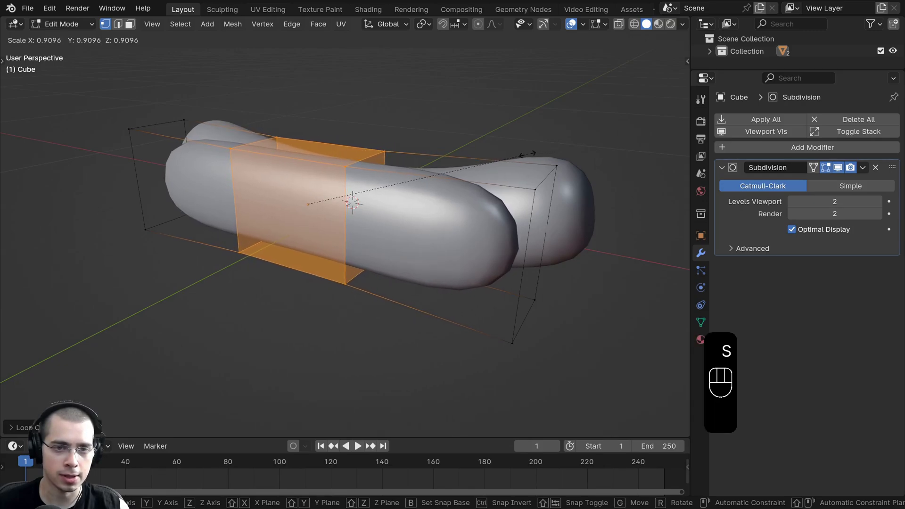
click(527, 154)
middle_drag(472, 158, 502, 125)
key(s)
key(z)
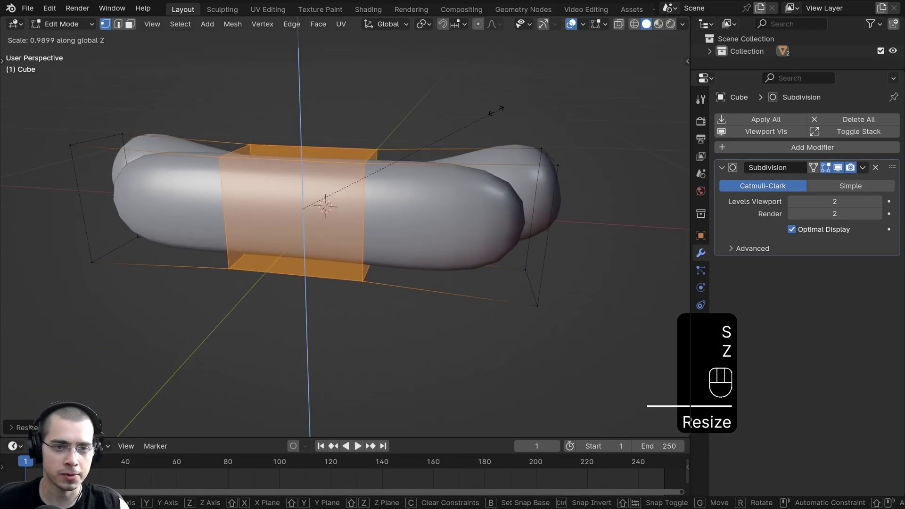
click(487, 112)
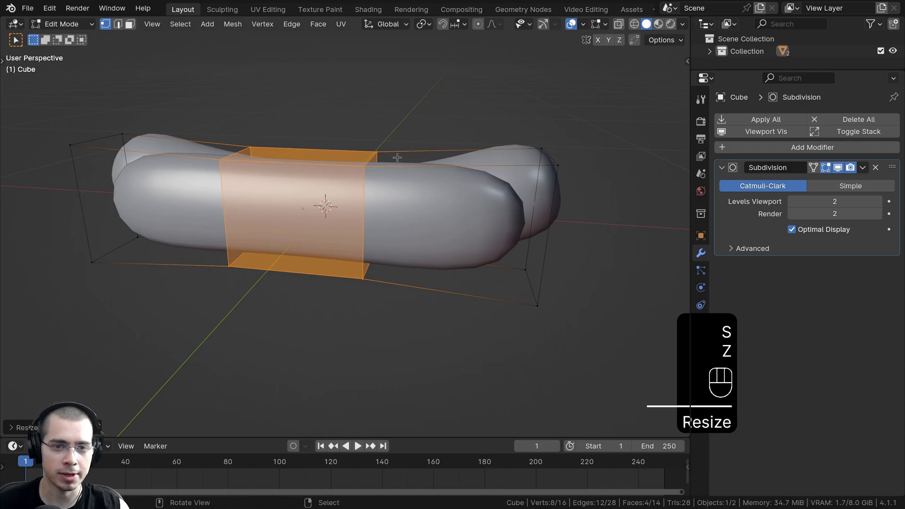
Step: Check the bun in Object Mode and flatten its middle loops along Z to about 0.96
middle_drag(526, 158, 502, 152)
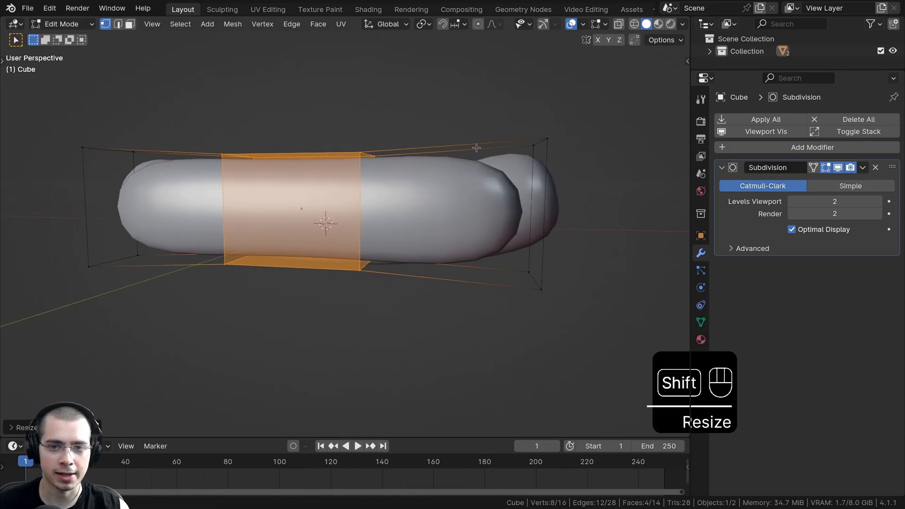
key(Tab)
key(Tab)
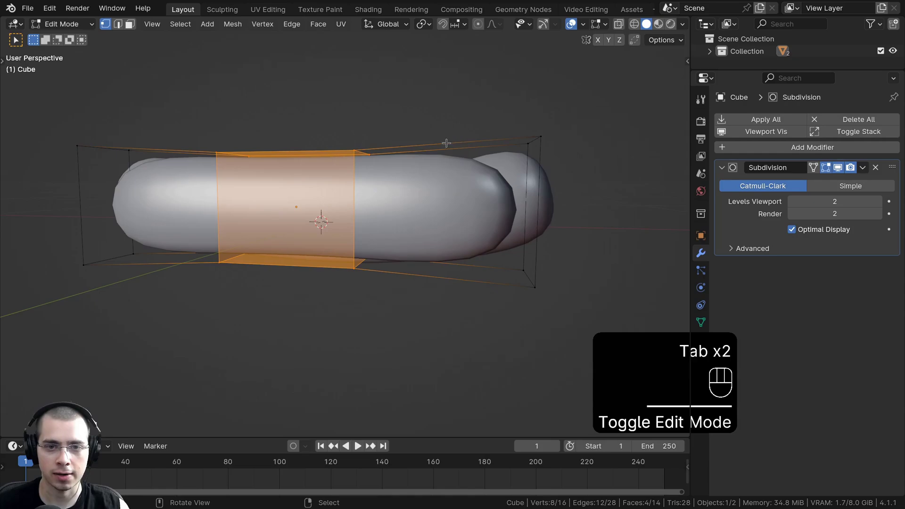
middle_drag(382, 146, 367, 156)
key(s)
key(z)
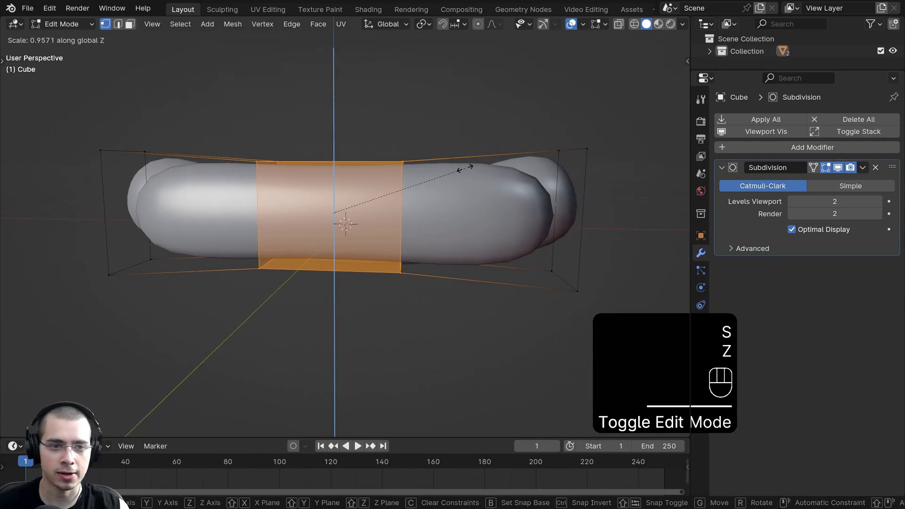
click(349, 165)
Step: Set the bun's subdivision to level 3 for both viewport and render
scroll(389, 210, down, 1)
mouse_move(391, 211)
middle_down()
mouse_move(436, 211)
mouse_move(377, 212)
middle_up()
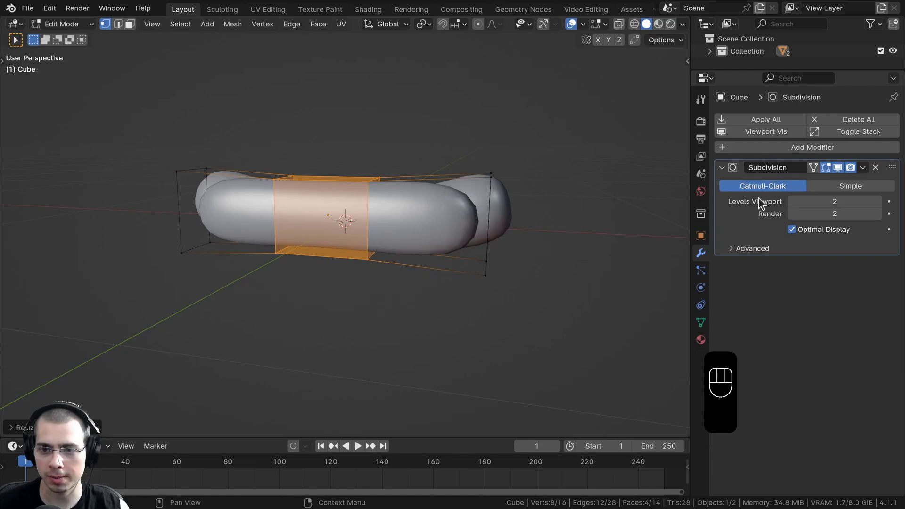
click(878, 202)
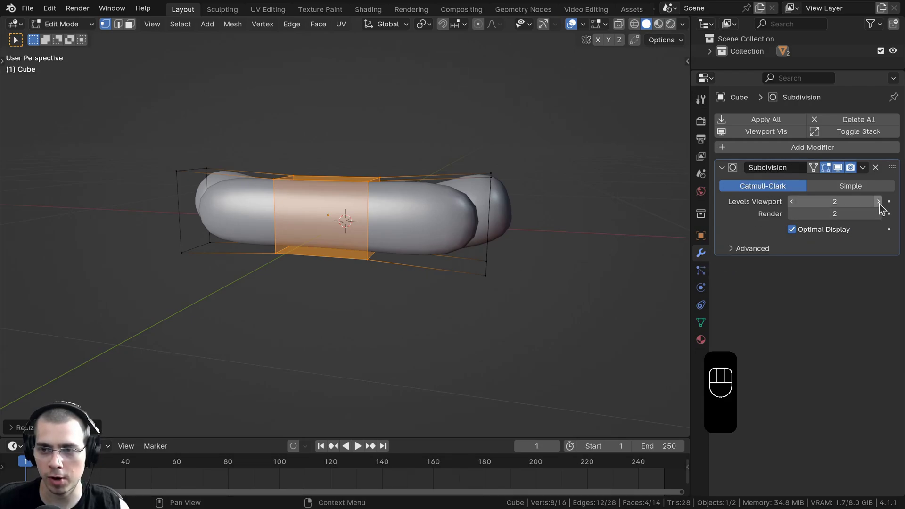
scroll(442, 202, up, 3)
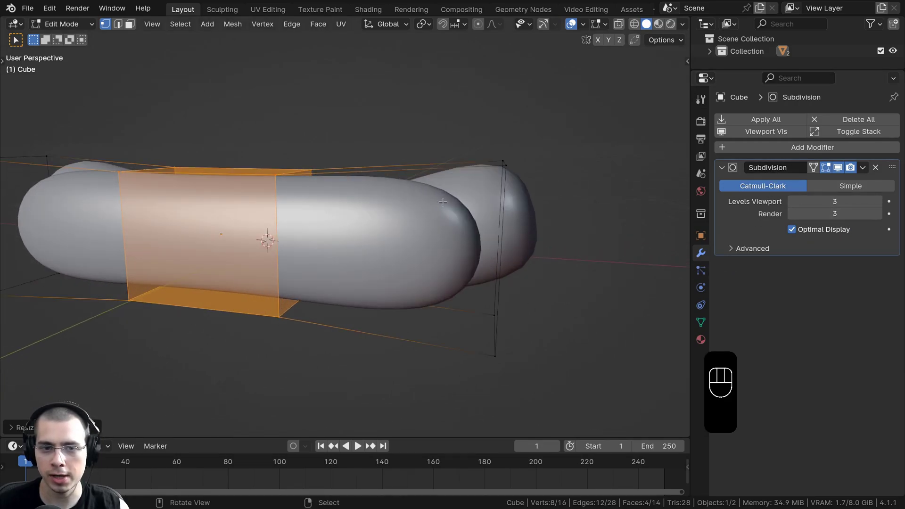
scroll(418, 225, down, 2)
Step: Add a lengthwise loop cut around the bun and slide it about 0.82 toward the side facing the sausage
middle_drag(417, 225, 359, 198)
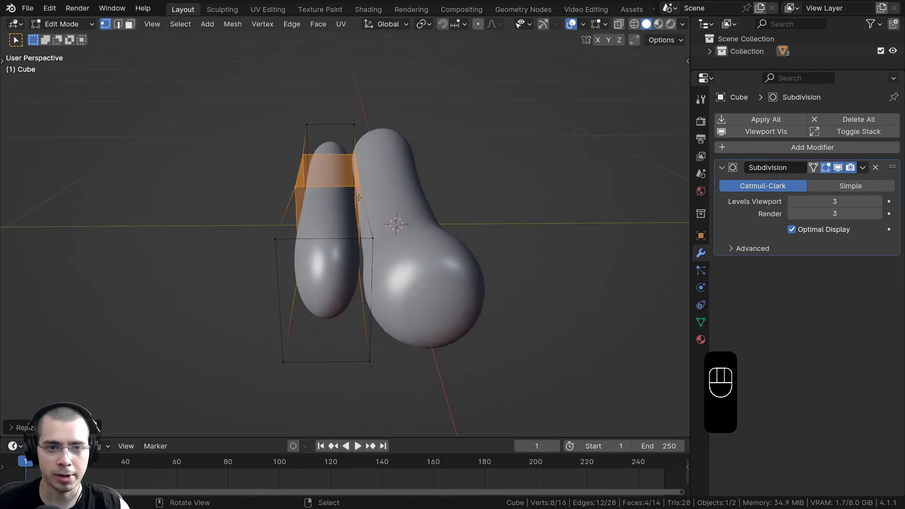
middle_drag(330, 142, 296, 163)
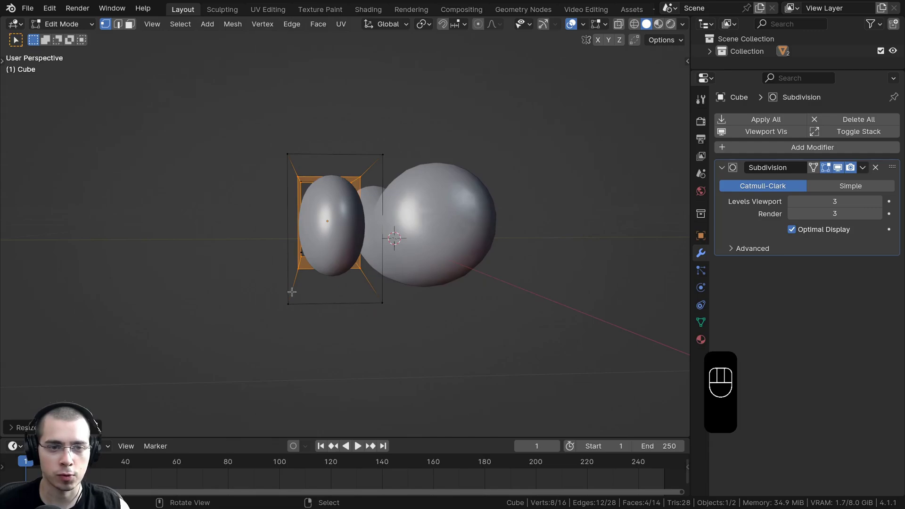
middle_drag(291, 292, 353, 245)
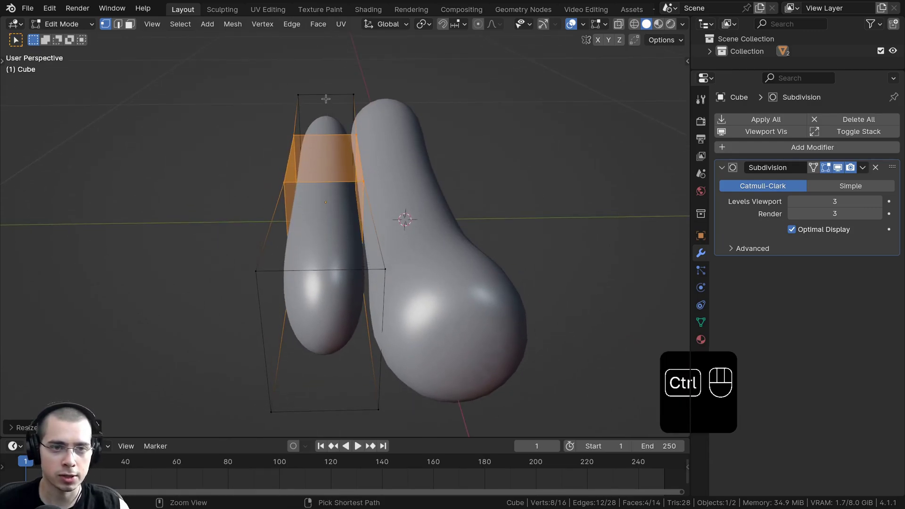
key(ctrl+r)
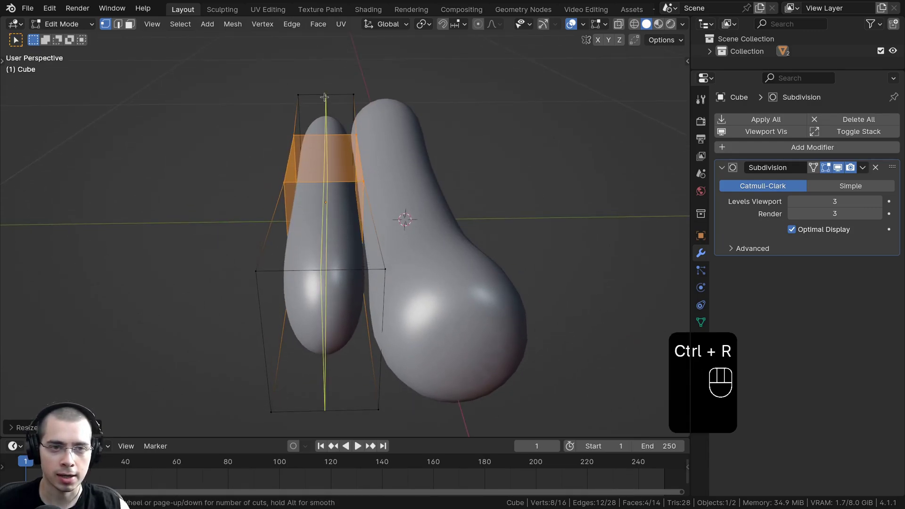
click(324, 97)
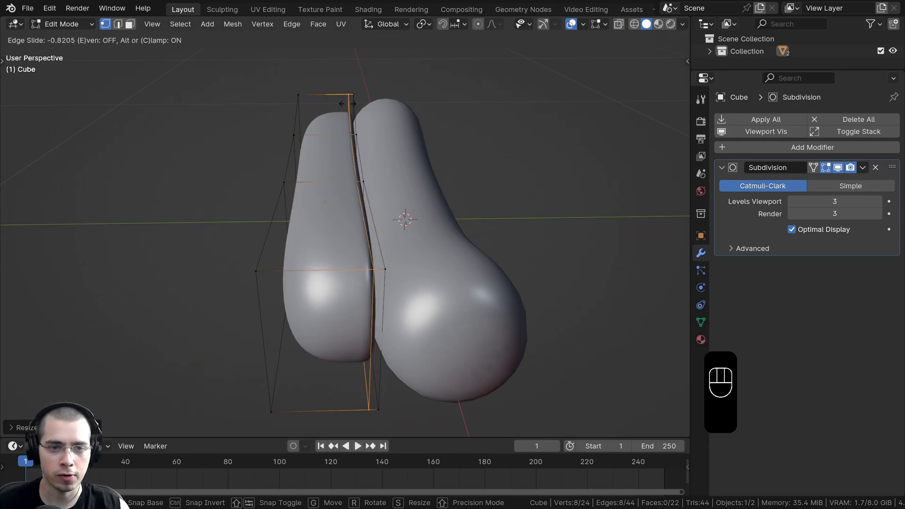
click(349, 104)
Step: Select the entire bun mesh and scale it up slightly
middle_drag(349, 104, 570, 177)
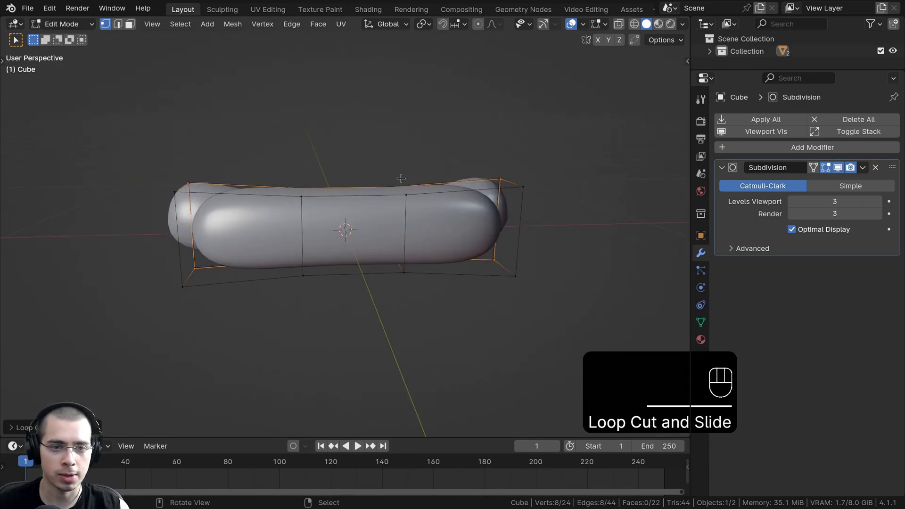
key(a)
key(a)
key(s)
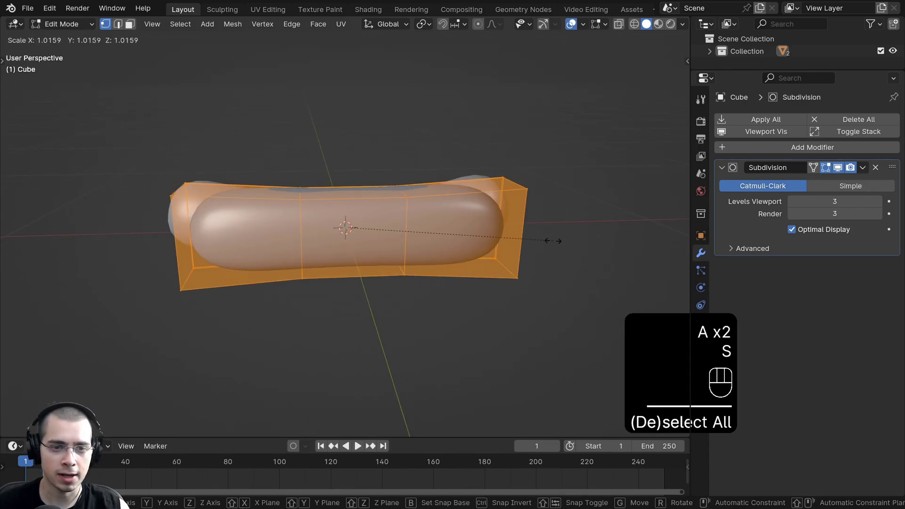
click(570, 240)
Step: Refine the height of the whole bun mesh with two scale adjustments along Z
middle_drag(569, 240, 339, 163)
key(s)
key(z)
click(366, 162)
key(s)
key(z)
click(340, 161)
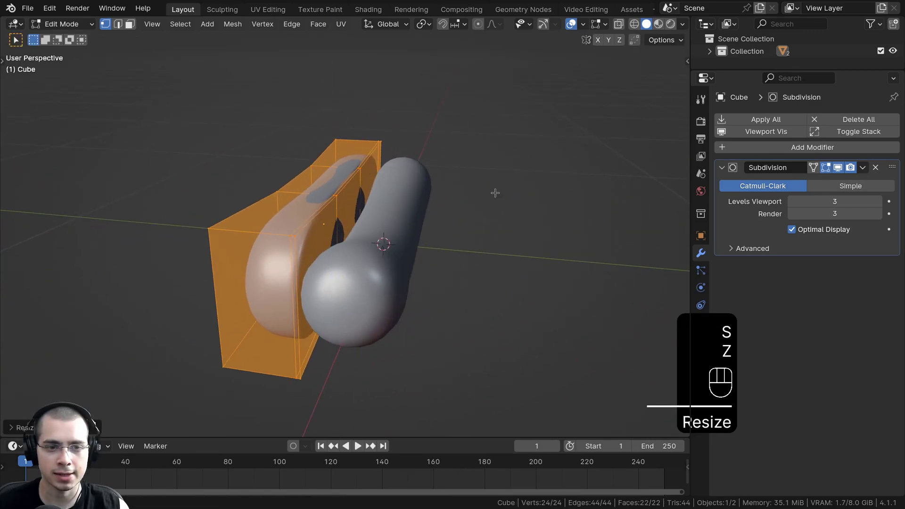
Step: Rescale the whole bun mesh, narrowing it to about 0.9 along Y, and return to object mode
key(s)
middle_drag(495, 191, 548, 216)
click(542, 188)
key(s)
middle_click(535, 216)
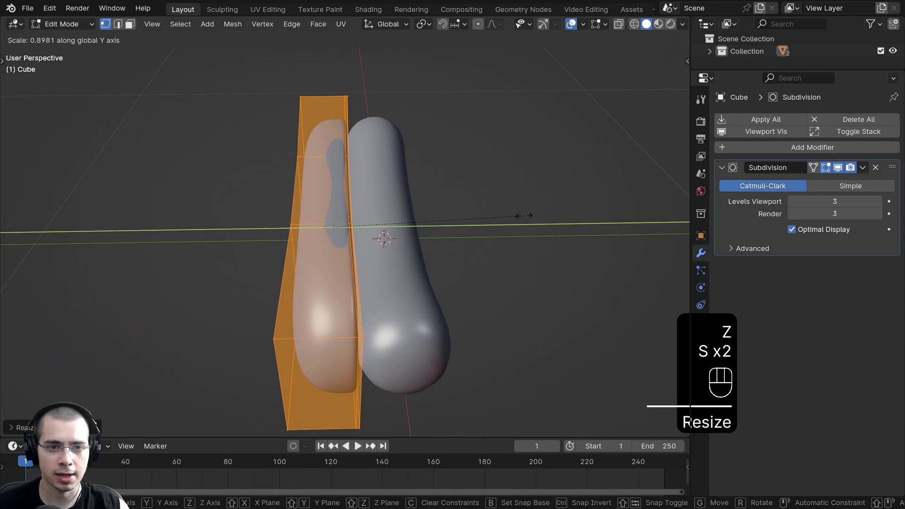
click(521, 216)
scroll(446, 258, down, 3)
middle_drag(452, 258, 372, 212)
key(Tab)
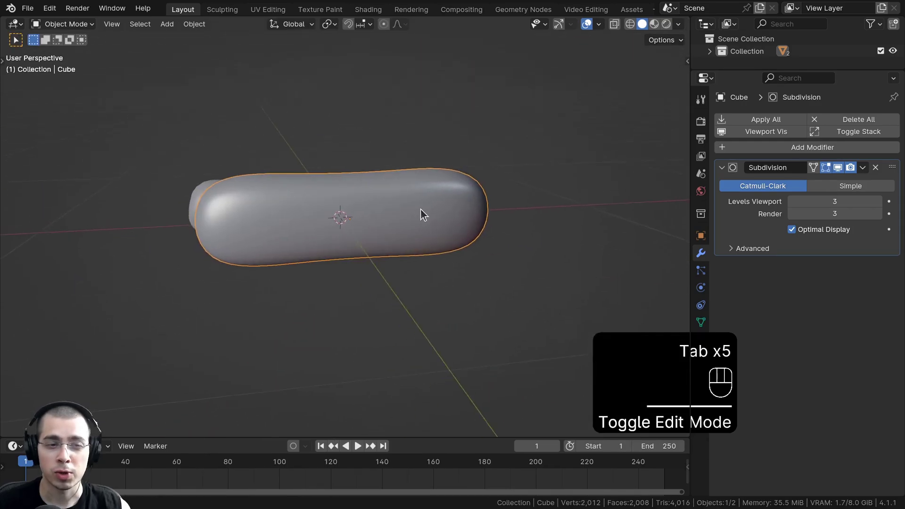
Step: Examine the bun's smoothed form from several sides, comparing it with its control cage and end corner vertices
middle_drag(421, 209, 666, 204)
key(Tab)
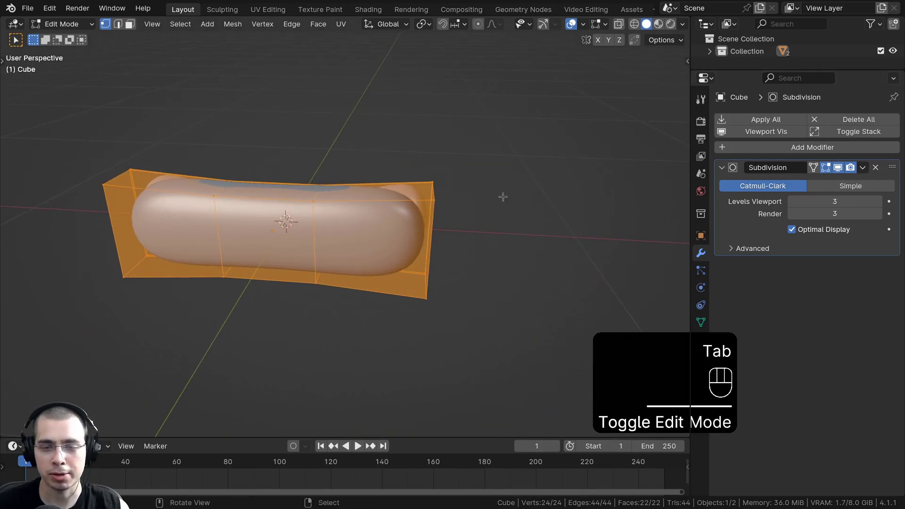
middle_drag(503, 197, 293, 168)
key(Tab)
key(Tab)
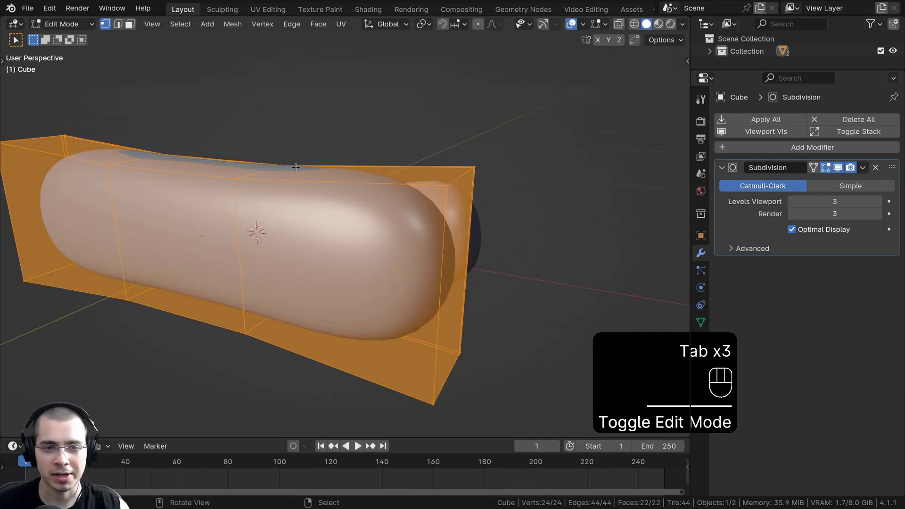
click(448, 185)
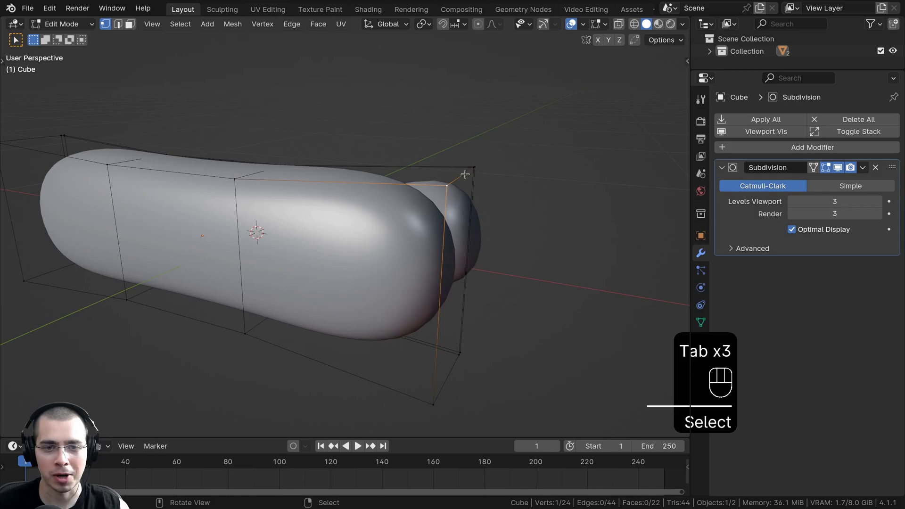
key(b)
drag(448, 162, 539, 238)
scroll(325, 146, up, 4)
key(Tab)
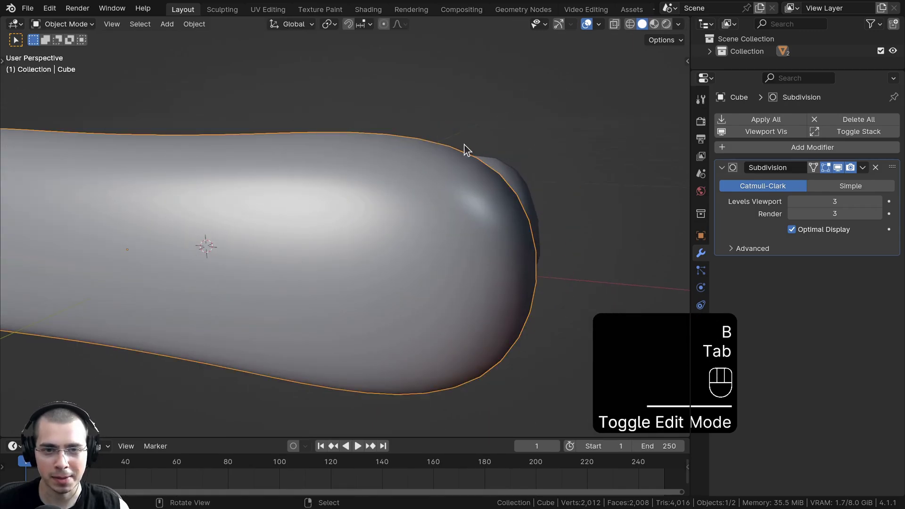
key(Tab)
middle_drag(341, 136, 363, 175)
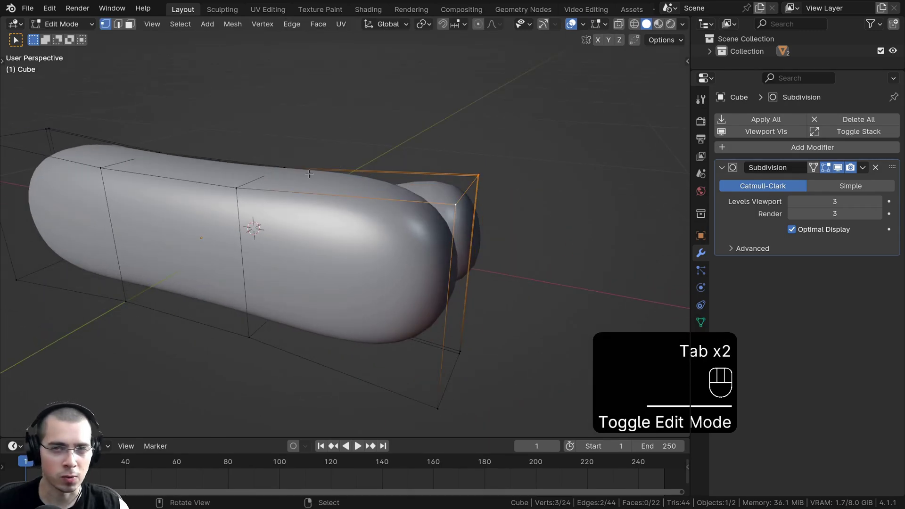
mouse_move(459, 258)
middle_down()
mouse_move(440, 252)
mouse_move(462, 250)
mouse_move(450, 252)
middle_up()
Step: Apply the bun's Subdivision modifier and check the resulting dense mesh in edit mode
key(Tab)
click(862, 170)
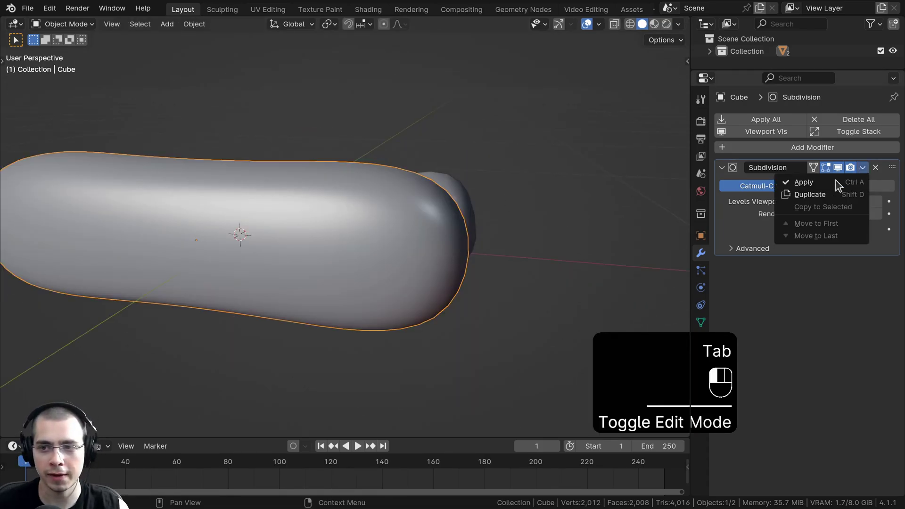
click(802, 182)
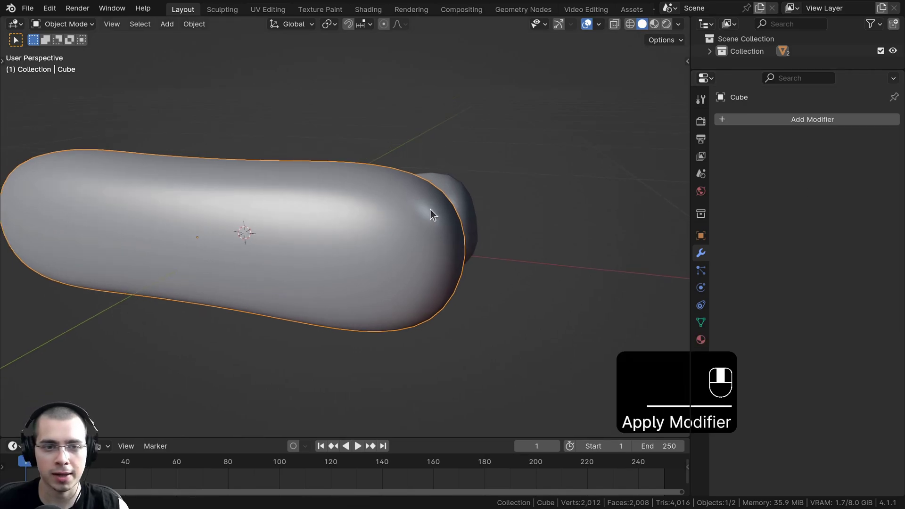
key(Tab)
middle_drag(430, 209, 319, 94)
key(a)
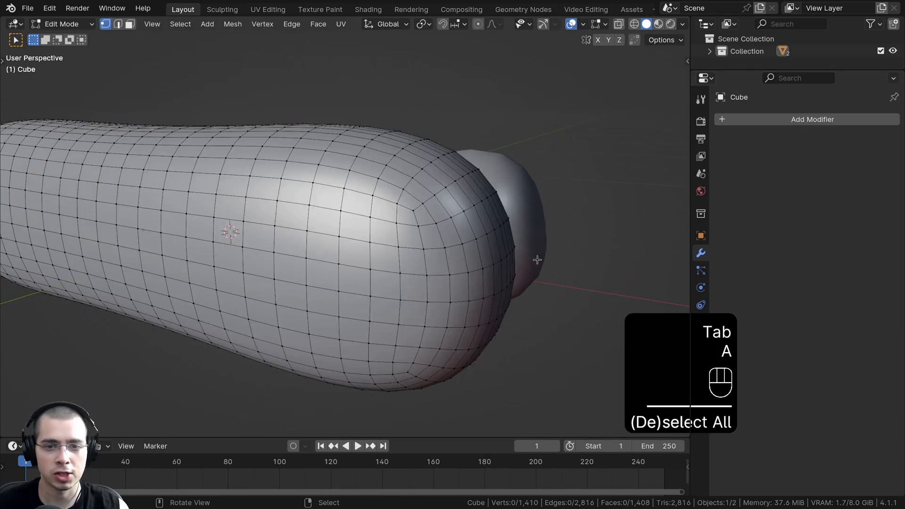
key(a)
middle_drag(348, 176, 299, 133)
middle_drag(344, 264, 406, 194)
key(Tab)
Step: Reposition the bun half beside the sausage, checking the fit from the side and the end
key(g)
click(307, 121)
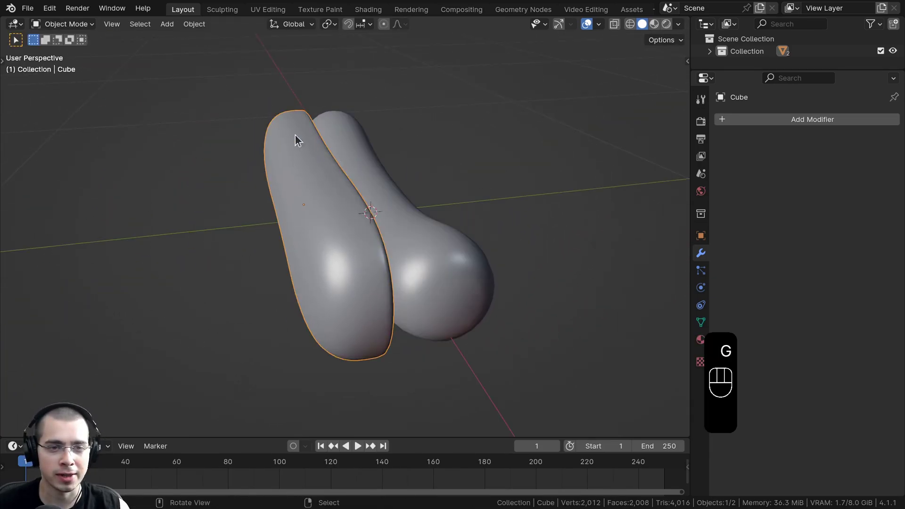
middle_drag(294, 135, 197, 177)
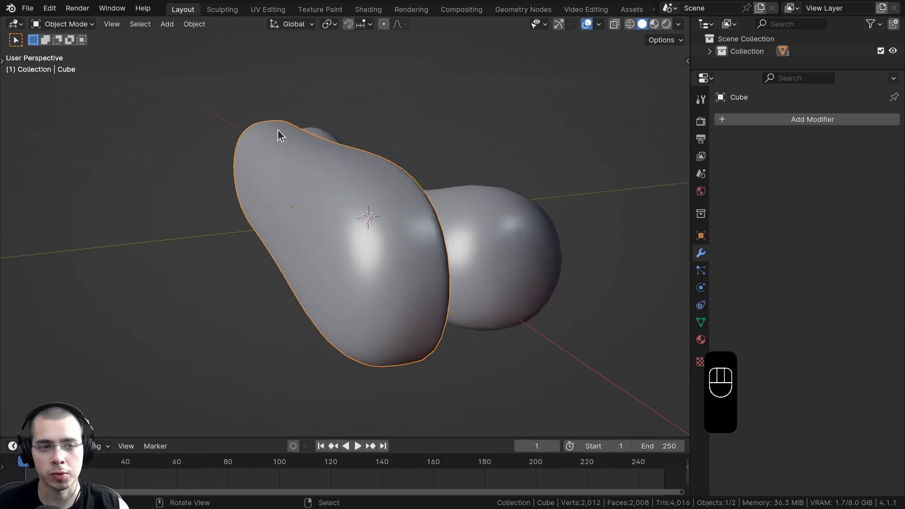
middle_drag(274, 173, 338, 255)
middle_drag(426, 245, 391, 248)
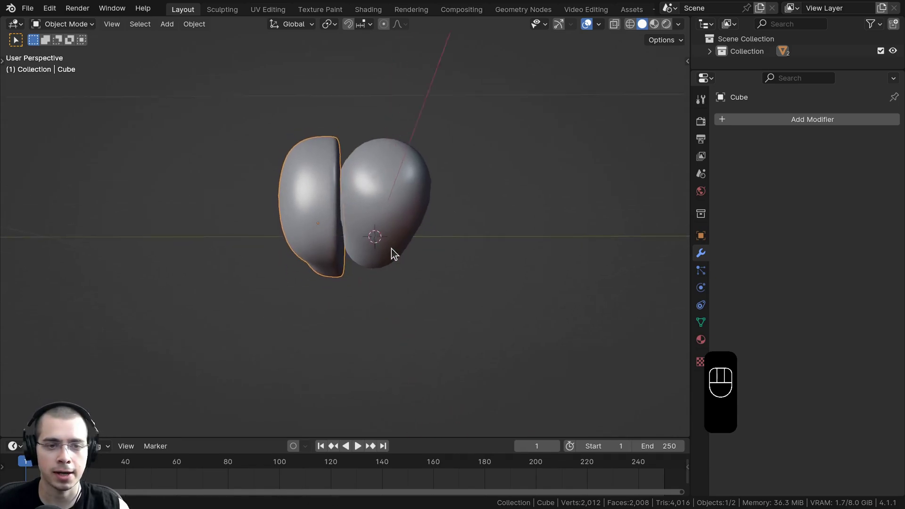
middle_drag(436, 255, 511, 225)
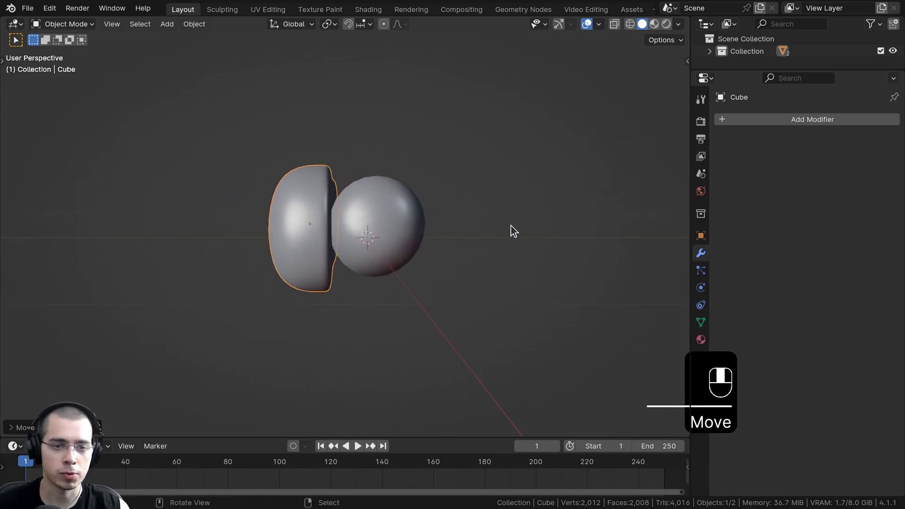
Step: Try tilting the bun half and moving it under the sausage's side, and undo both changes
key(r)
click(479, 136)
key(g)
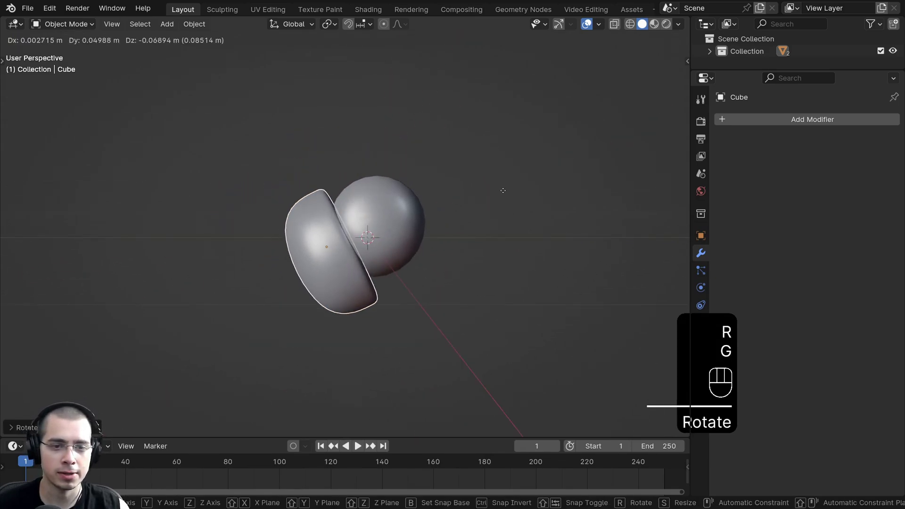
click(502, 192)
middle_drag(363, 134, 354, 174)
key(ctrl+z)
key(ctrl+z)
Step: Deselect all objects and reset the 3D cursor to the world origin
middle_drag(341, 241, 431, 261)
key(a)
right_click(432, 263)
middle_drag(425, 310, 349, 117)
key(a)
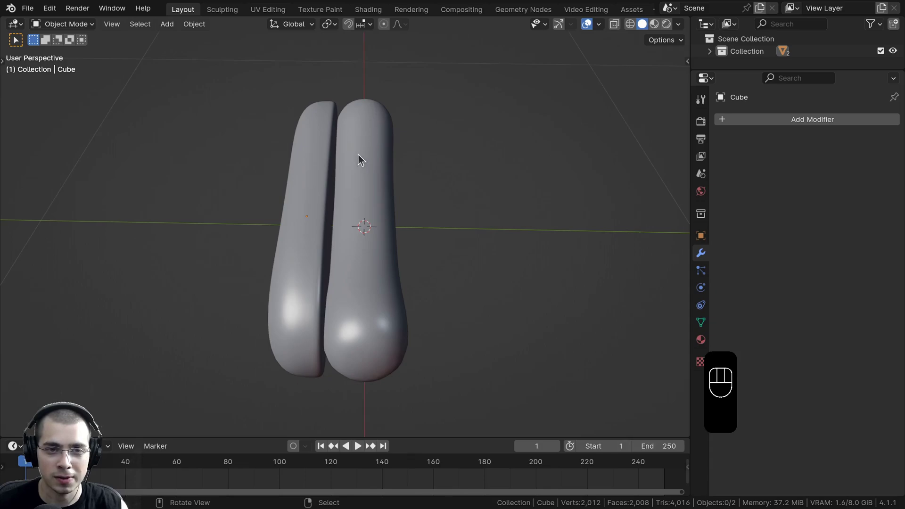
middle_drag(361, 301, 357, 135)
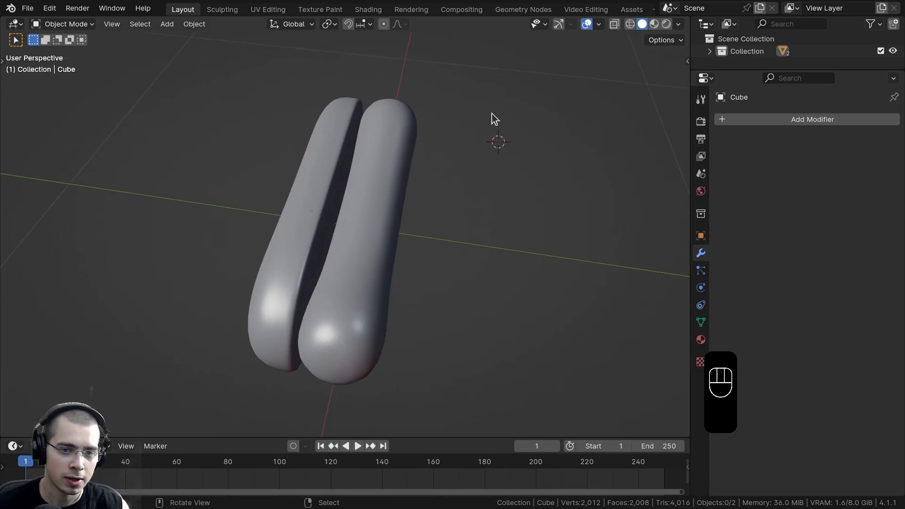
key(shift+c)
key(shift+c)
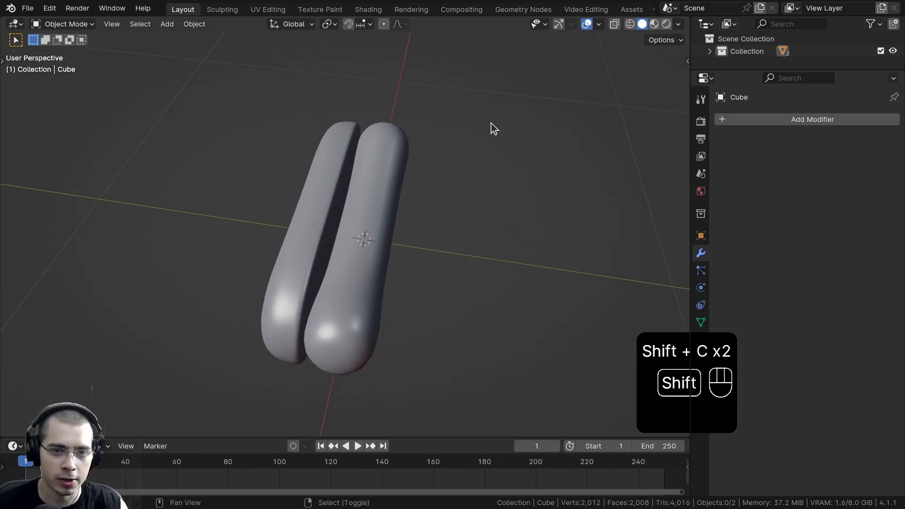
Step: Add a mesh plane at the origin, scaled down to a small square and raised along Z over the sausage's middle
key(shift+a)
mouse_move(346, 123)
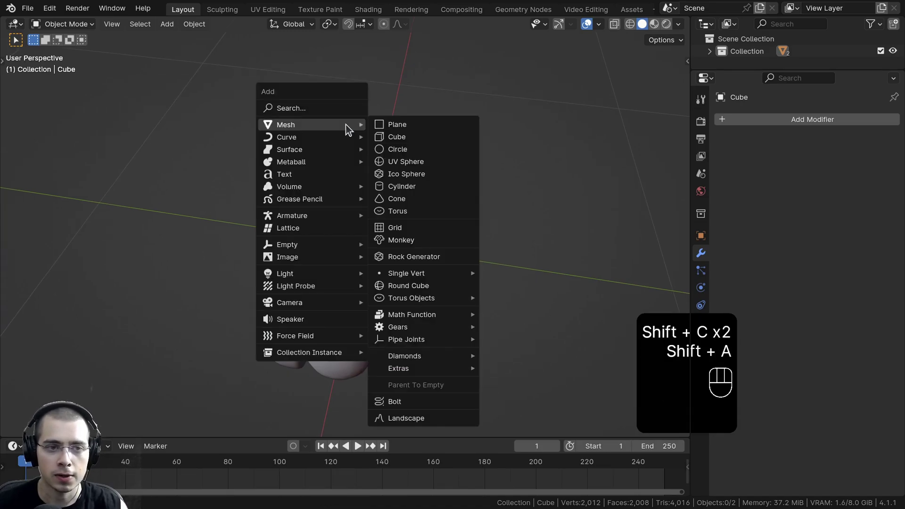
click(394, 124)
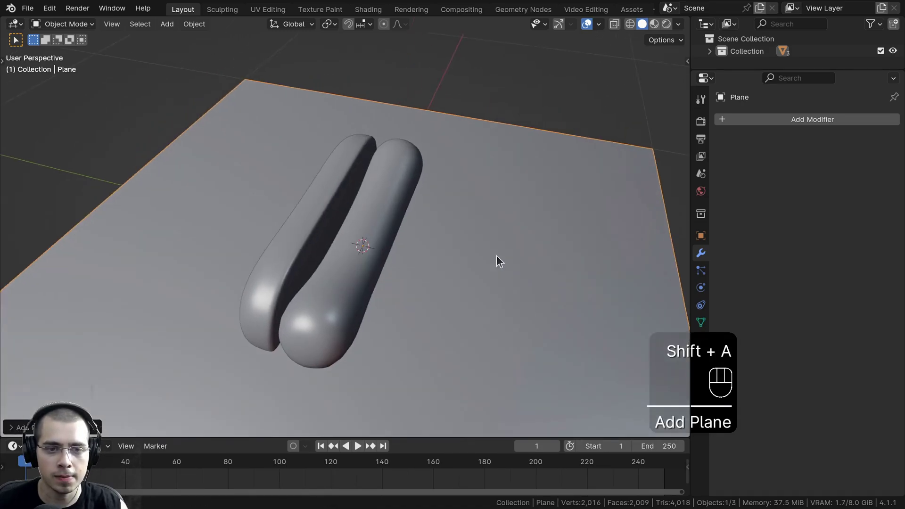
key(s)
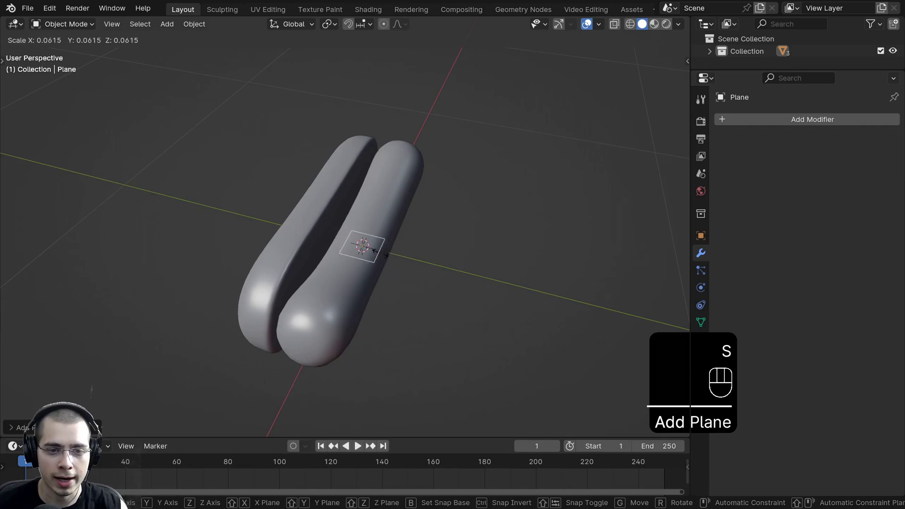
click(374, 246)
key(g)
key(z)
click(396, 223)
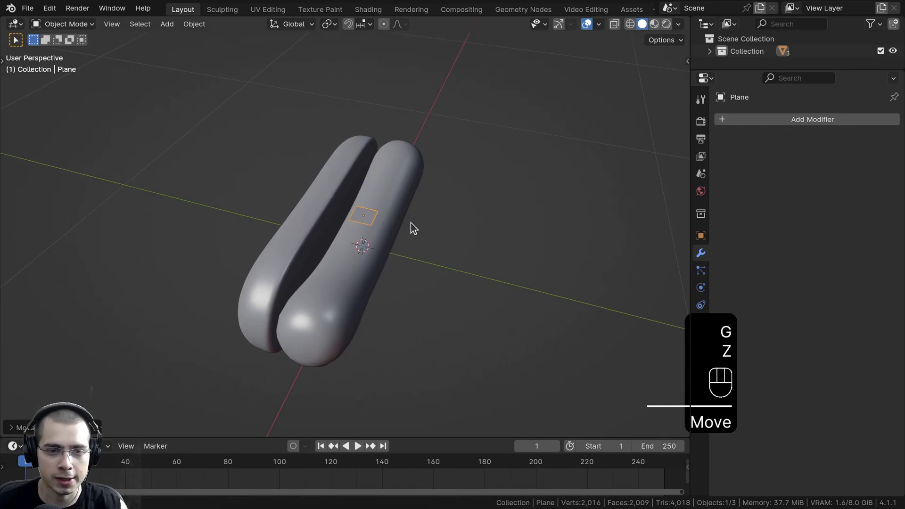
Step: Fine-tune the small plane's size and height just above the sausage's surface and apply its scale
middle_drag(411, 223, 570, 250)
scroll(570, 250, up, 5)
key(s)
click(430, 231)
middle_drag(431, 230, 360, 215)
key(g)
key(z)
click(382, 212)
key(s)
click(386, 216)
key(ctrl+a)
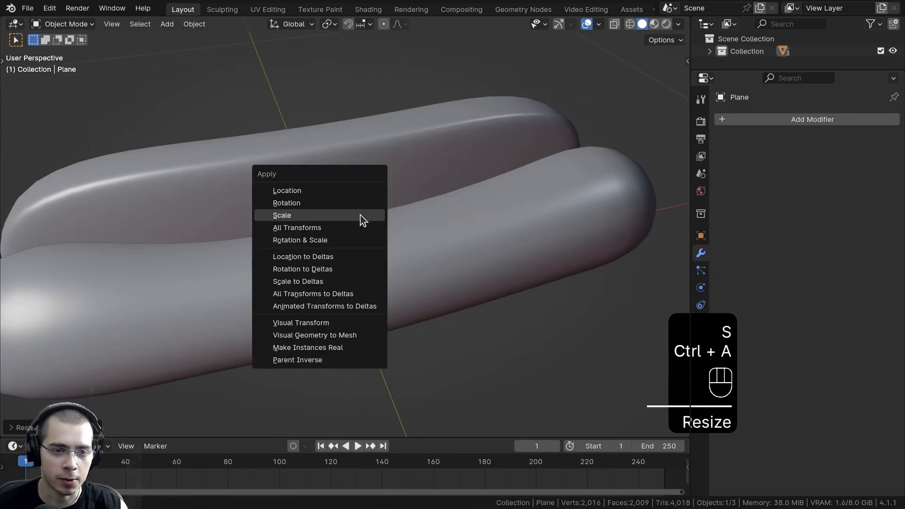
click(360, 215)
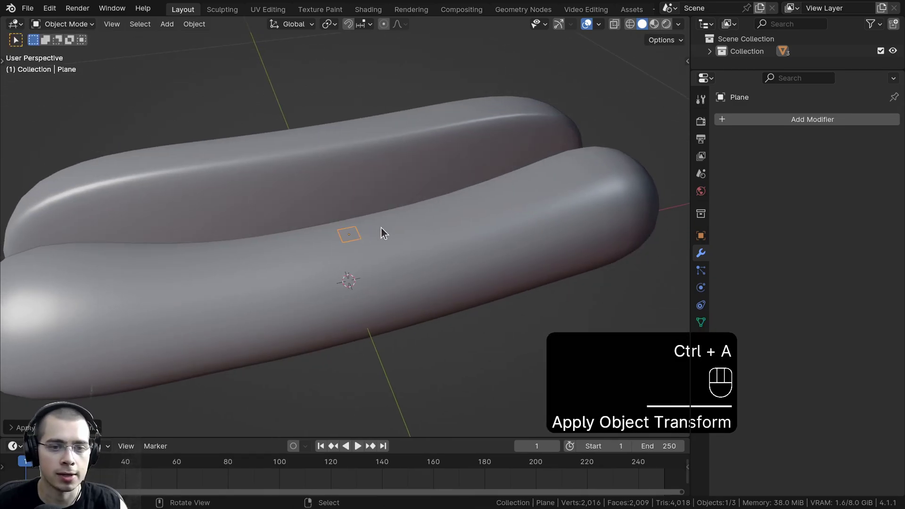
Step: Edit the plane in top view with edge selection and select its left edge
key(KP_7)
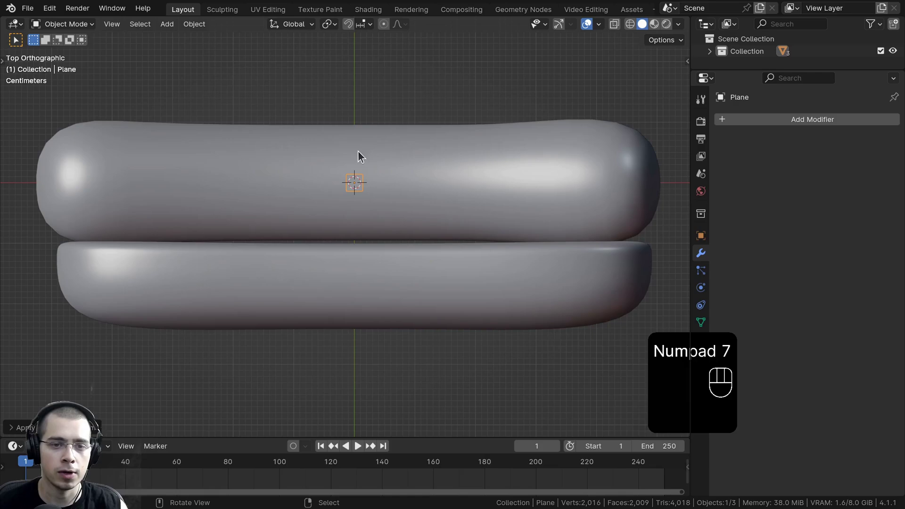
key(Tab)
shift+middle_drag(354, 183, 362, 204)
scroll(363, 207, up, 3)
click(107, 24)
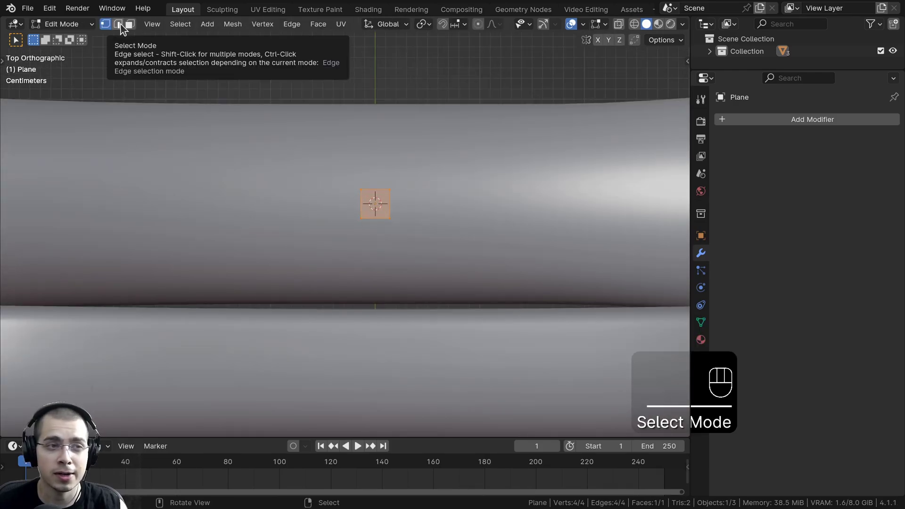
shift+click(120, 25)
scroll(358, 207, up, 1)
right_click(363, 199)
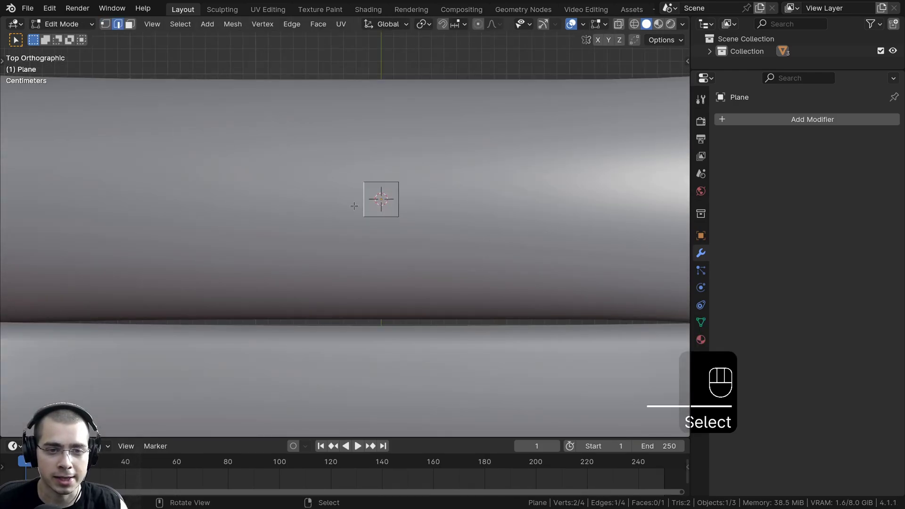
Step: Rotate the plane's left edge and move it slightly outward and down to start a curved sauce strip
shift+middle_drag(393, 220, 453, 167)
key(r)
click(431, 166)
key(g)
click(425, 183)
scroll(403, 188, down, 1)
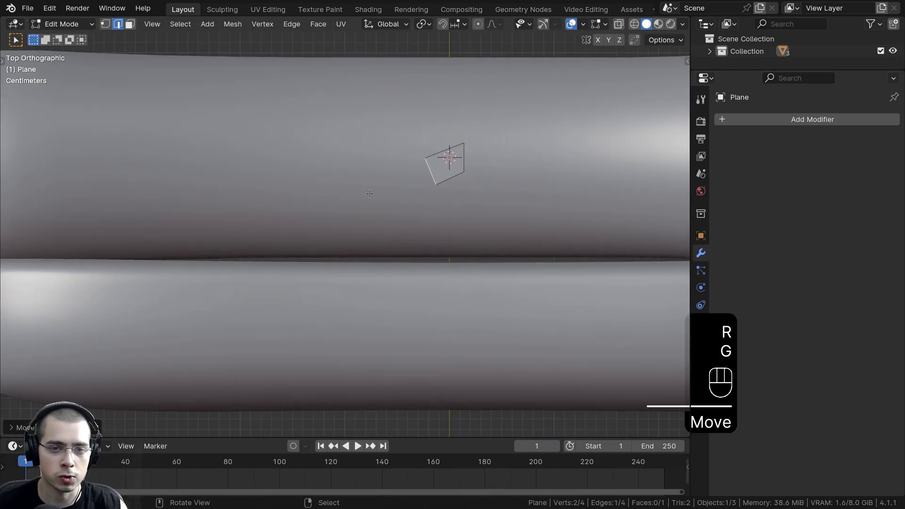
scroll(370, 208, down, 1)
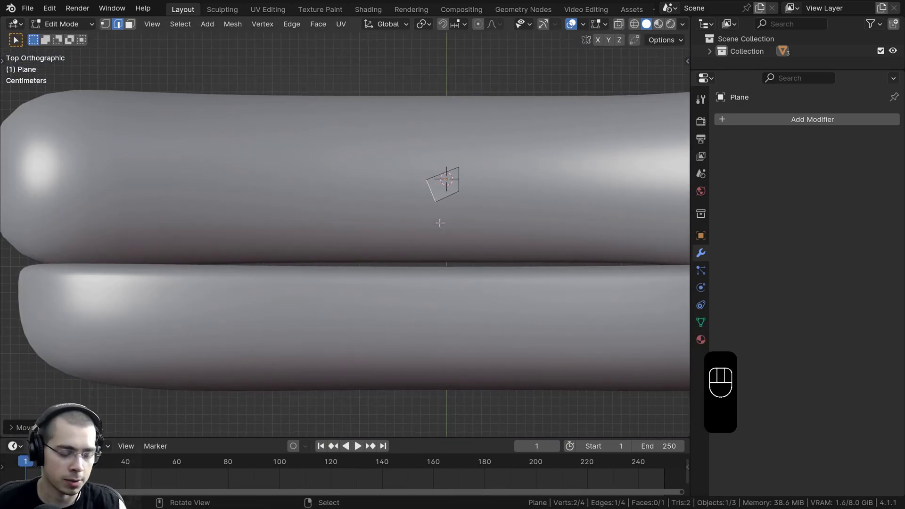
scroll(440, 223, up, 1)
Step: Undo the trial extrusion and extrude the edge repeatedly toward the cursor, forming a wavy strip along the sausage
key(ctrl+z)
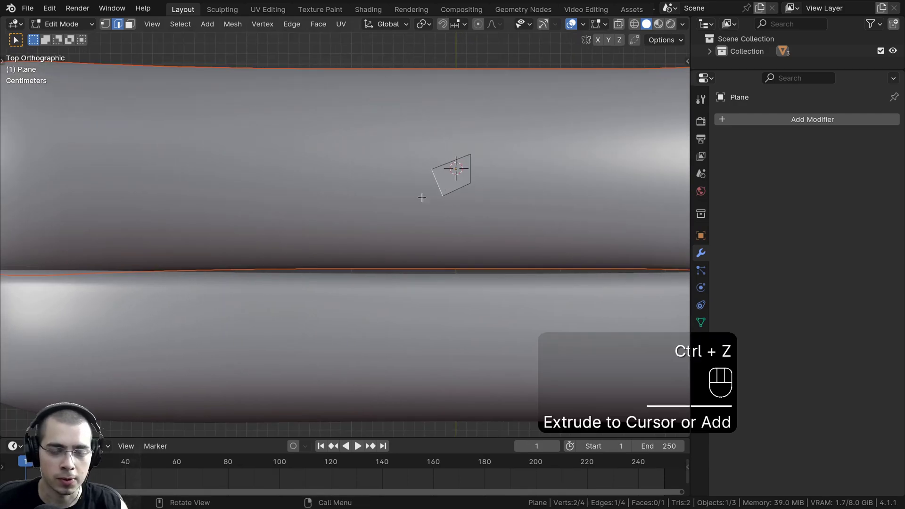
ctrl+right_click(397, 190)
ctrl+right_click(365, 174)
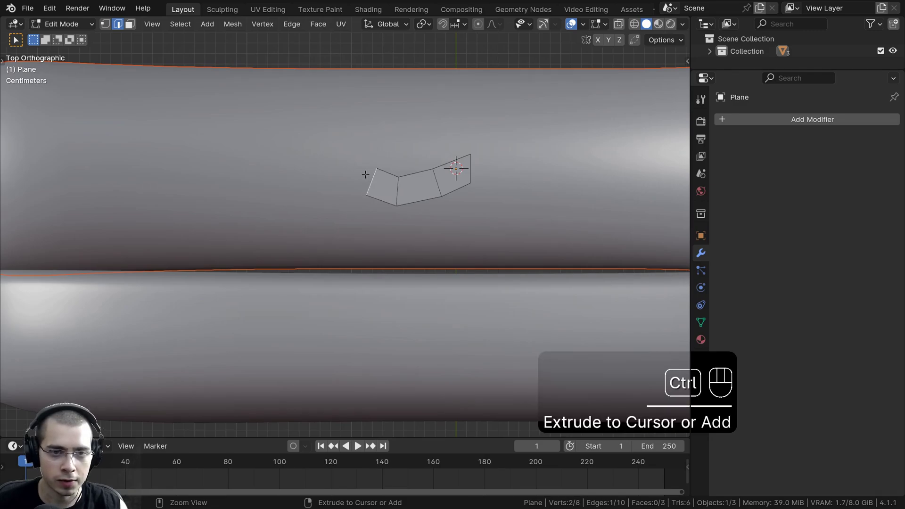
ctrl+right_click(318, 131)
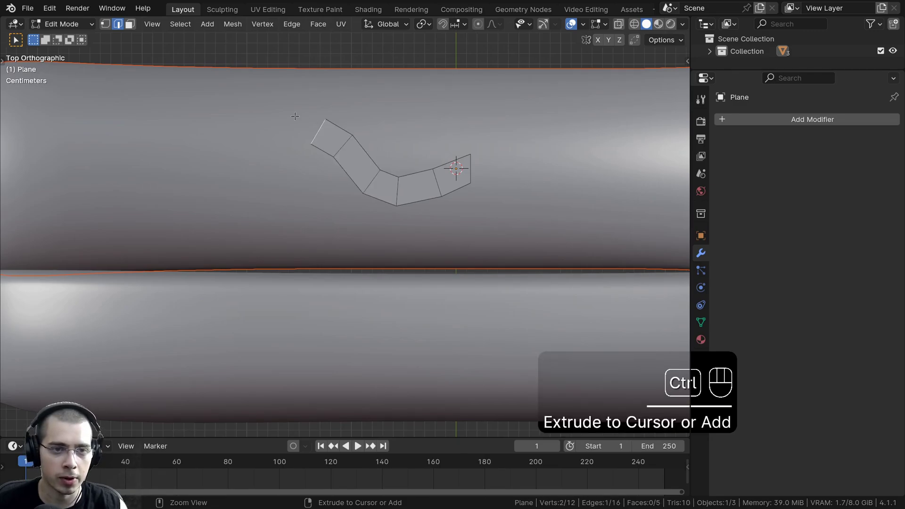
ctrl+right_click(295, 116)
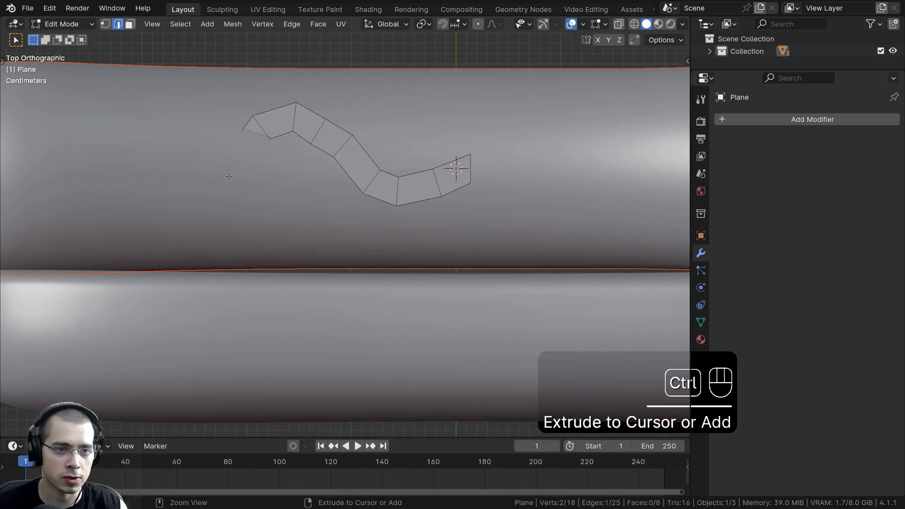
Step: Switch to wireframe shading and keep extruding the strip's left edge in waves to the sausage's left end
shift+middle_drag(228, 176, 343, 179)
key(z)
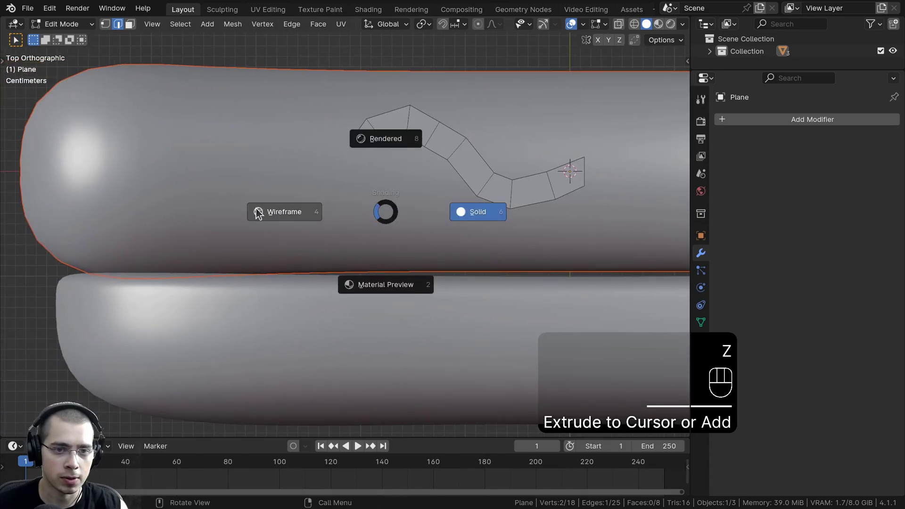
click(258, 213)
ctrl+right_click(311, 213)
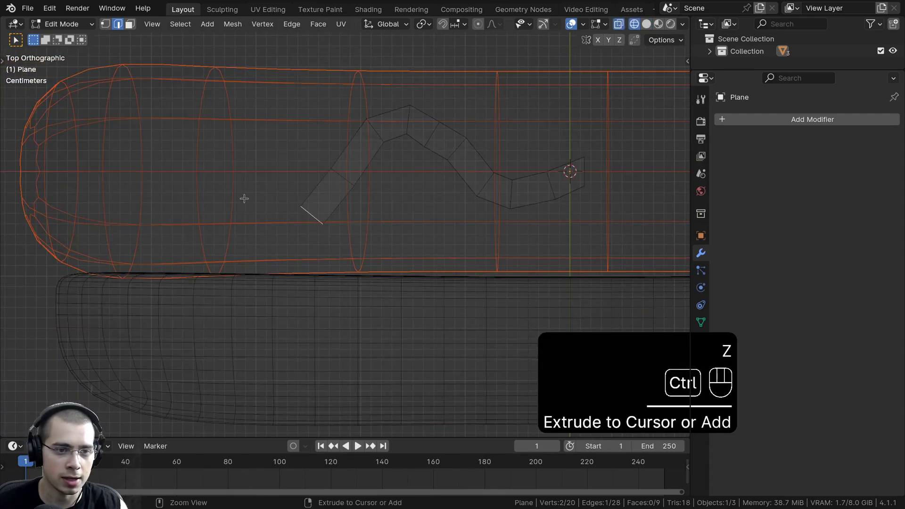
ctrl+right_click(226, 164)
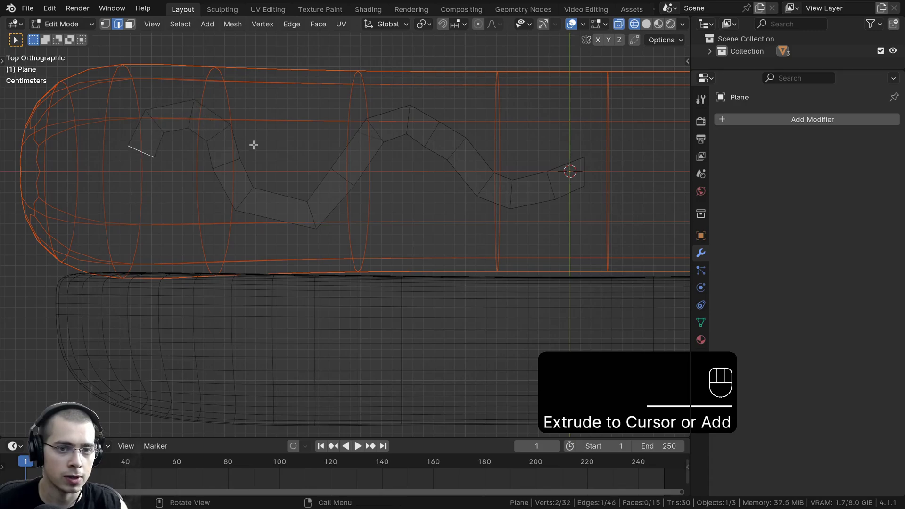
scroll(253, 144, down, 2)
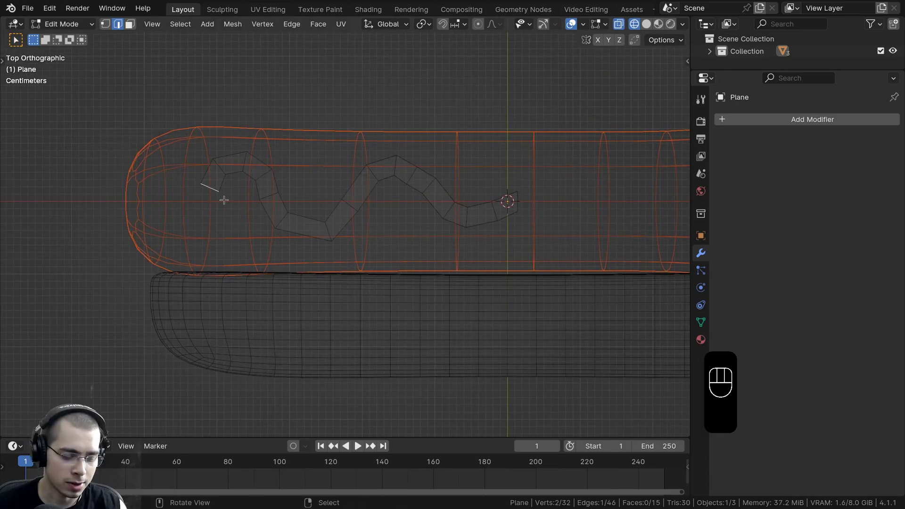
scroll(193, 232, up, 2)
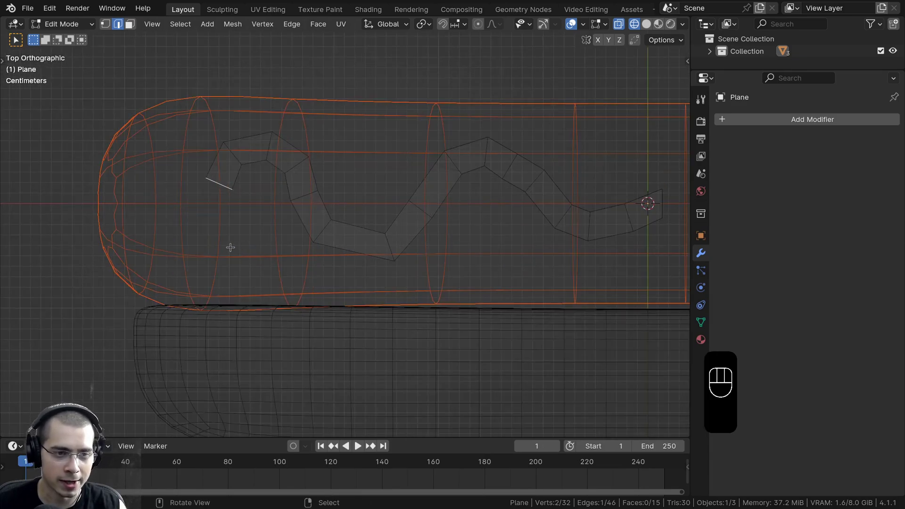
ctrl+right_click(197, 215)
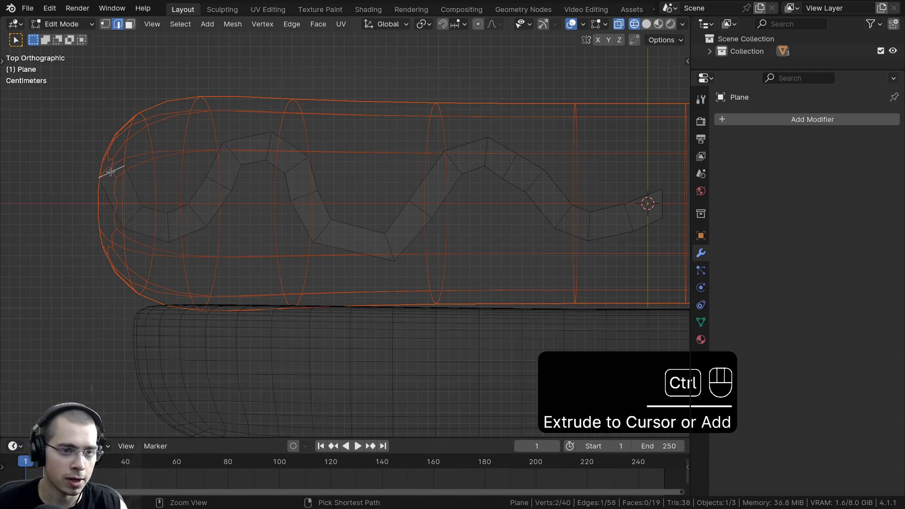
Step: Select the strip's right end edge near the 3D cursor, rotate it and move it slightly up and left
shift+middle_drag(394, 235, 330, 233)
ctrl+scroll(462, 232, up, 8)
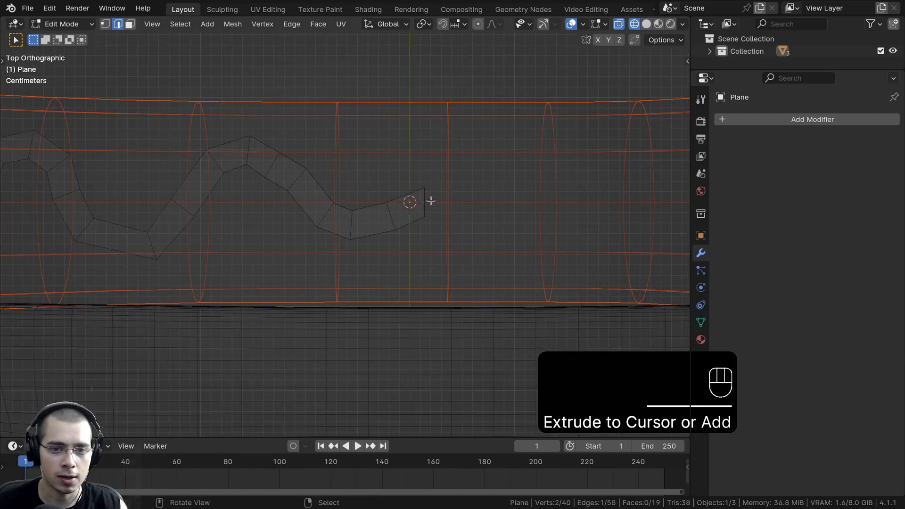
scroll(474, 222, up, 3)
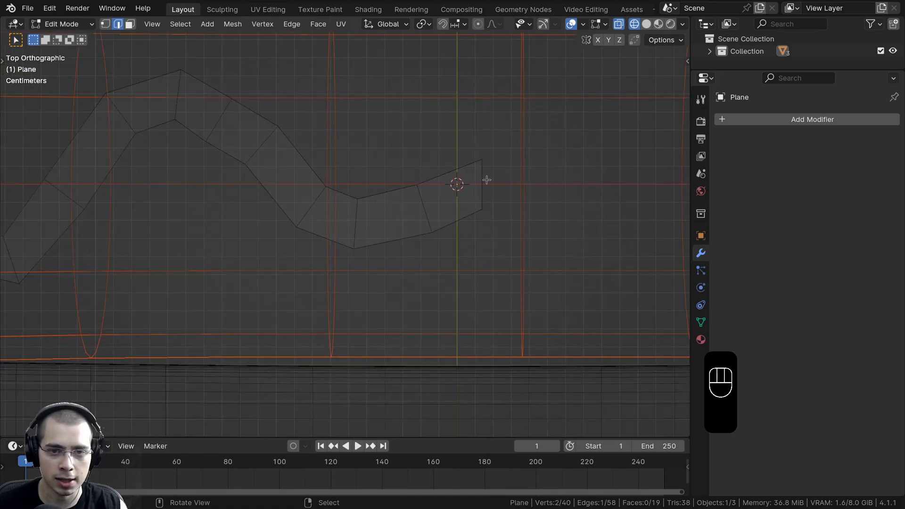
shift+middle_drag(529, 223, 446, 230)
key(r)
click(484, 172)
key(g)
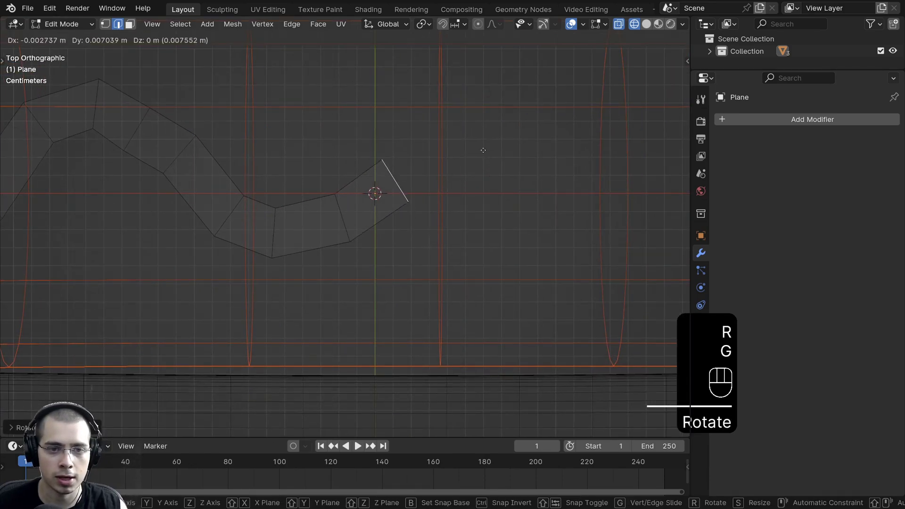
click(478, 143)
Step: Extrude the right end edge repeatedly to the cursor, forming a crest and the trough beside it
shift+middle_drag(408, 167, 352, 203)
ctrl+right_click(379, 151)
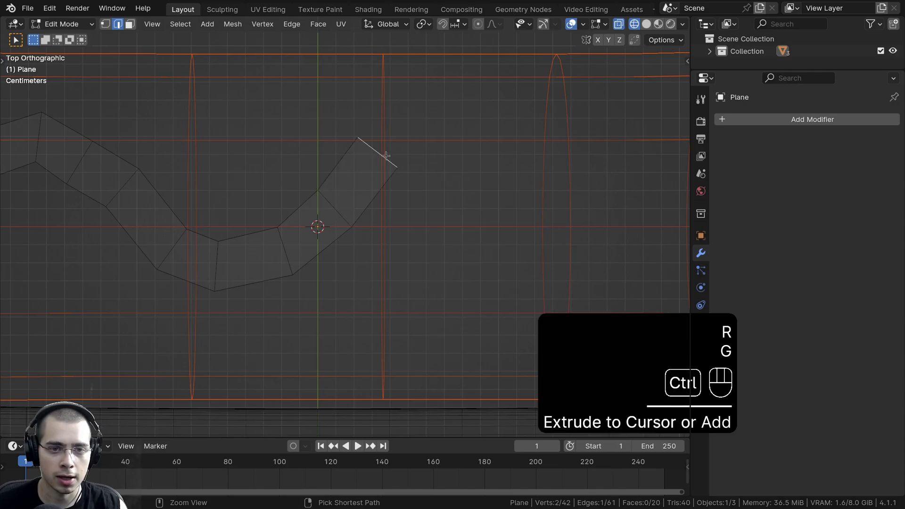
scroll(404, 141, down, 1)
ctrl+right_click(406, 138)
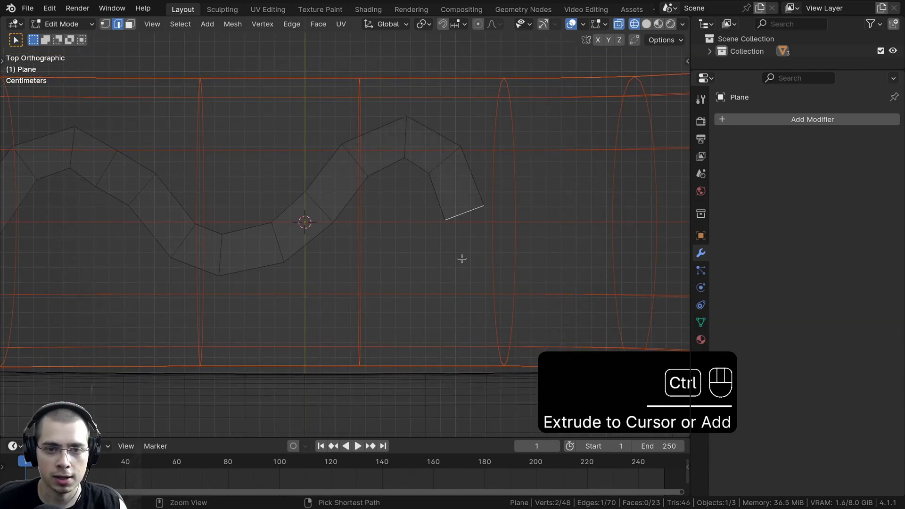
shift+middle_drag(497, 308, 430, 302)
ctrl+right_click(557, 242)
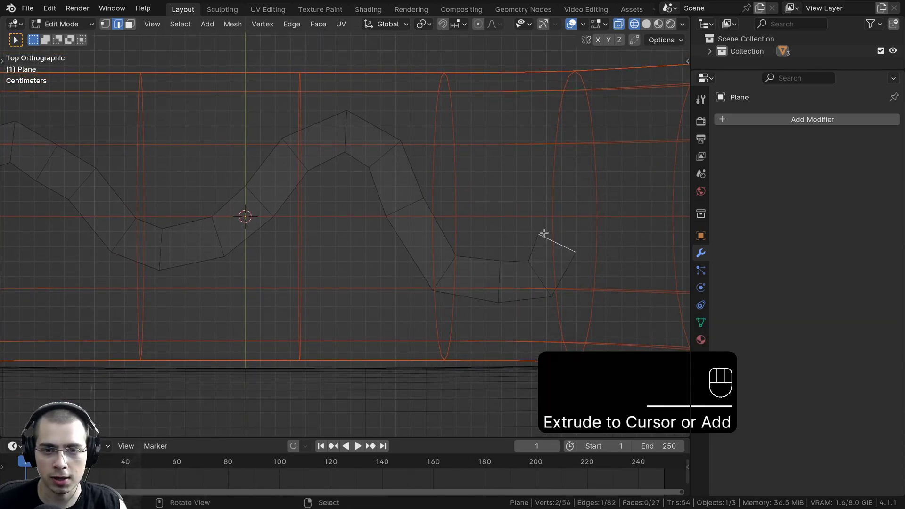
Step: Extrude the end edge upward out of the trough and rotate it toward the following crest
shift+middle_drag(562, 242, 503, 259)
key(e)
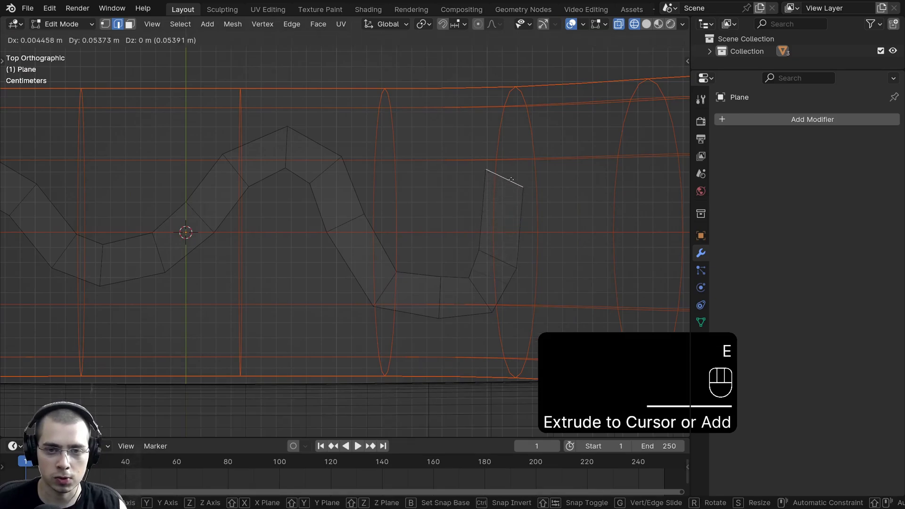
key(r)
click(572, 184)
shift+middle_drag(572, 184, 453, 206)
Step: Extrude the end edge repeatedly to the cursor, continuing the waves toward the sausage's right end
ctrl+right_click(434, 166)
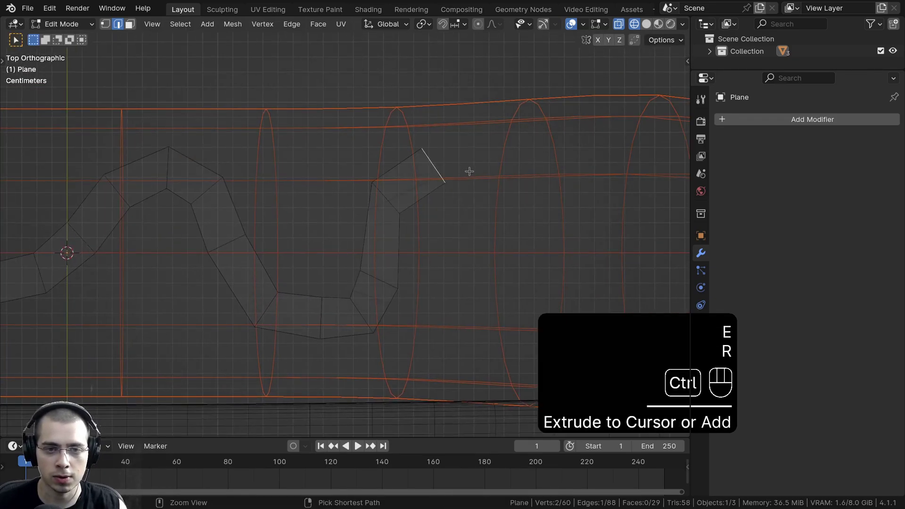
ctrl+right_click(481, 183)
shift+middle_drag(516, 217, 466, 211)
ctrl+right_click(457, 239)
ctrl+right_click(506, 311)
ctrl+scroll(498, 315, up, 2)
shift+scroll(499, 314, down, 1)
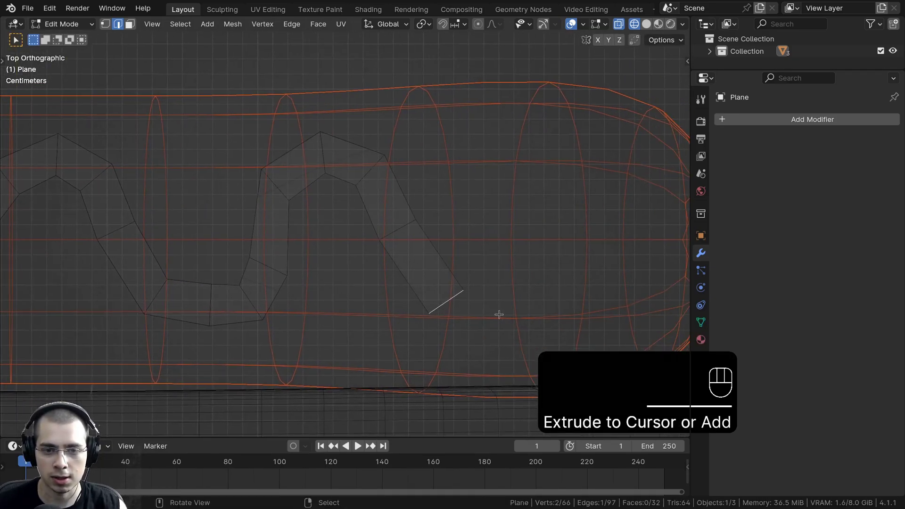
Step: Return to solid shading, select the whole strip and raise it along Z above the sausage
key(z)
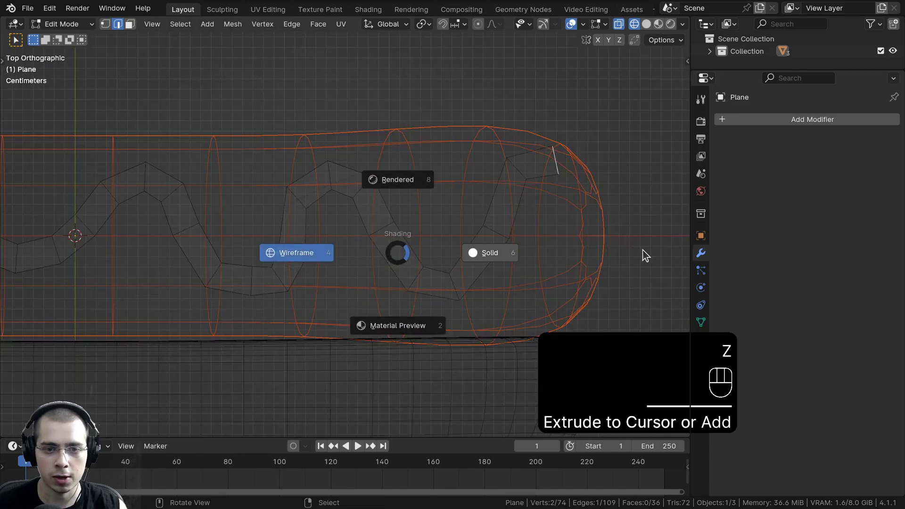
click(645, 255)
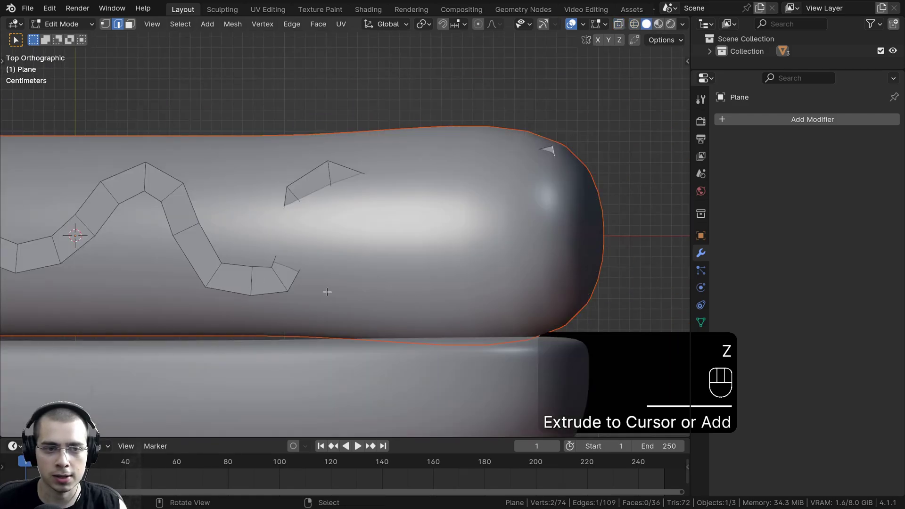
shift+middle_drag(256, 280, 519, 265)
scroll(335, 188, down, 3)
key(a)
key(a)
middle_drag(335, 188, 495, 186)
key(g)
key(z)
click(321, 124)
Step: Narrow the strip along the Y axis and scale it down overall to fit the sausage
key(s)
key(y)
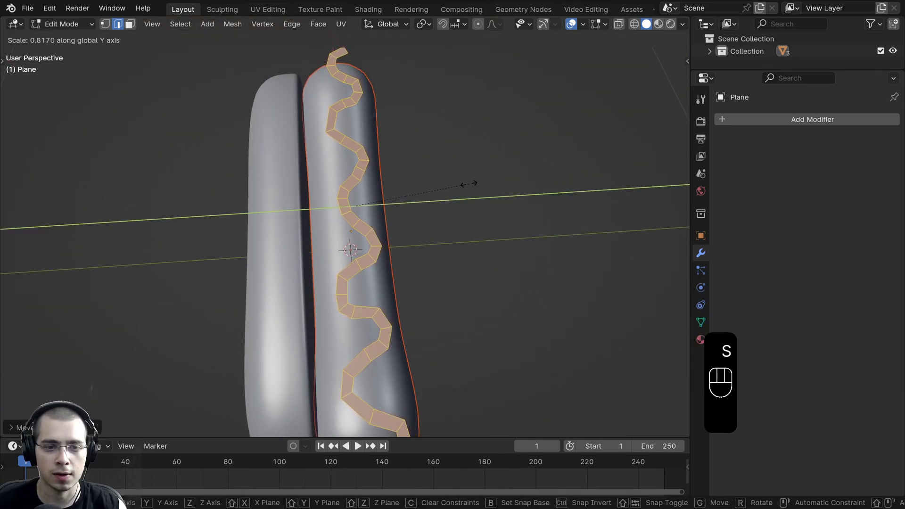
key(s)
click(434, 152)
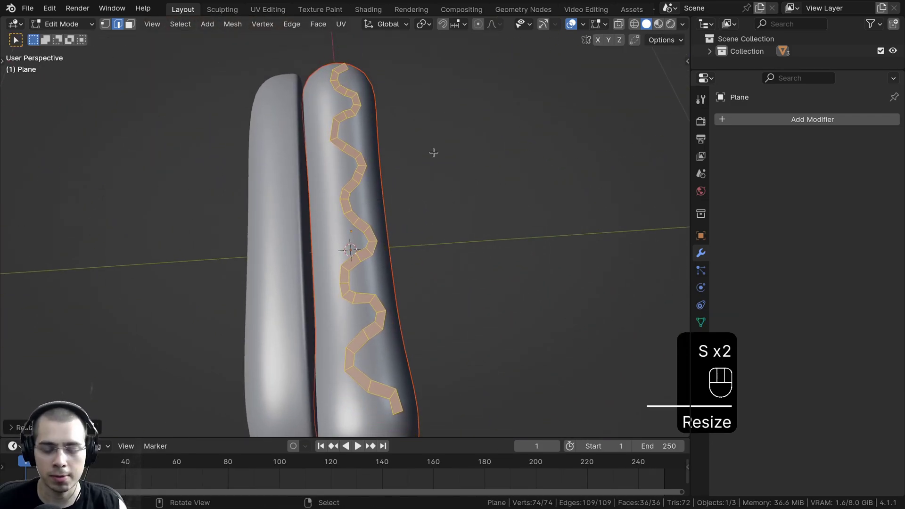
Step: Shrink the strip further in top view and shift it so its right tip sits near the sausage's right end
key(KP_7)
key(s)
key(g)
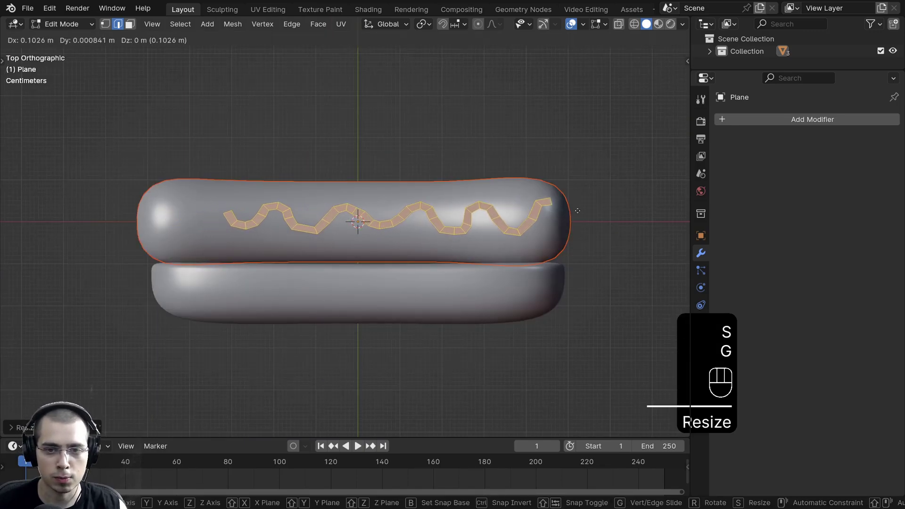
key(s)
key(g)
click(576, 206)
shift+middle_drag(500, 235, 510, 241)
key(s)
click(511, 242)
key(g)
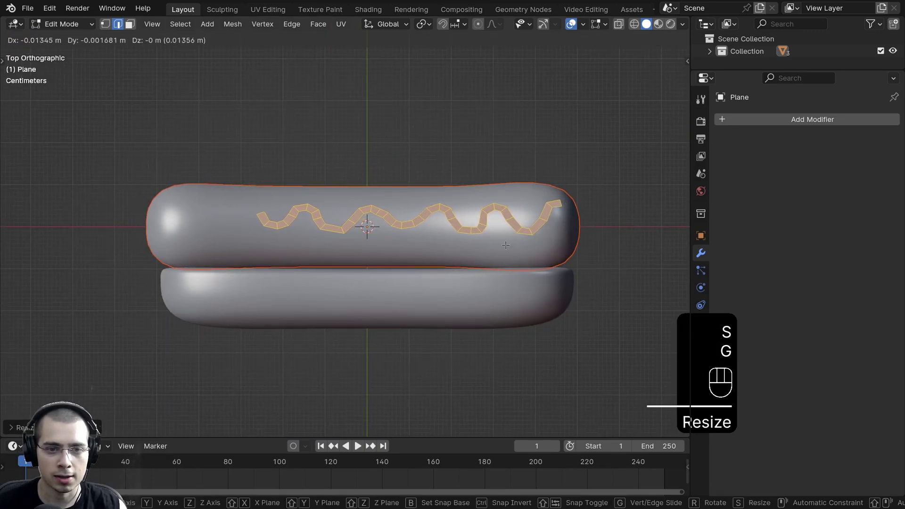
click(490, 244)
Step: Select the strip's left end edge and extrude it to the cursor in waves to the sausage's left end
shift+middle_drag(291, 228, 346, 232)
scroll(418, 232, up, 3)
key(alt+a)
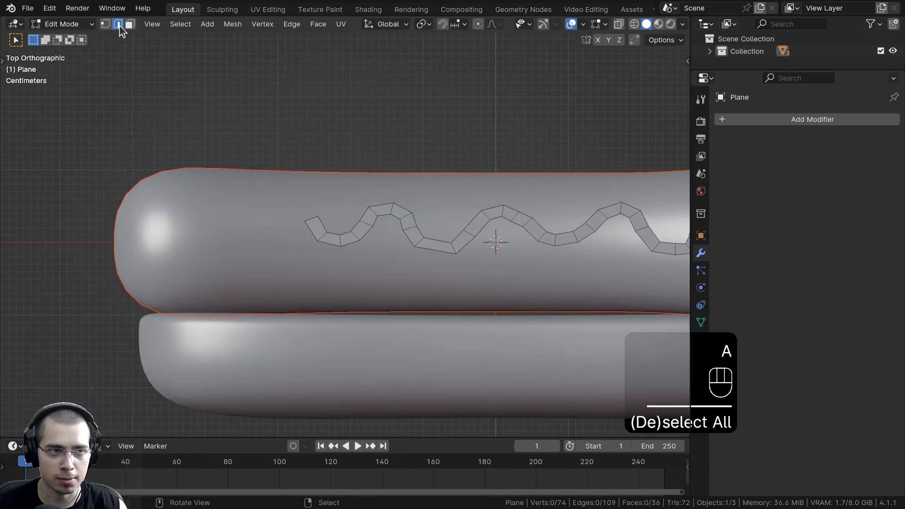
scroll(301, 217, up, 1)
shift+click(298, 216)
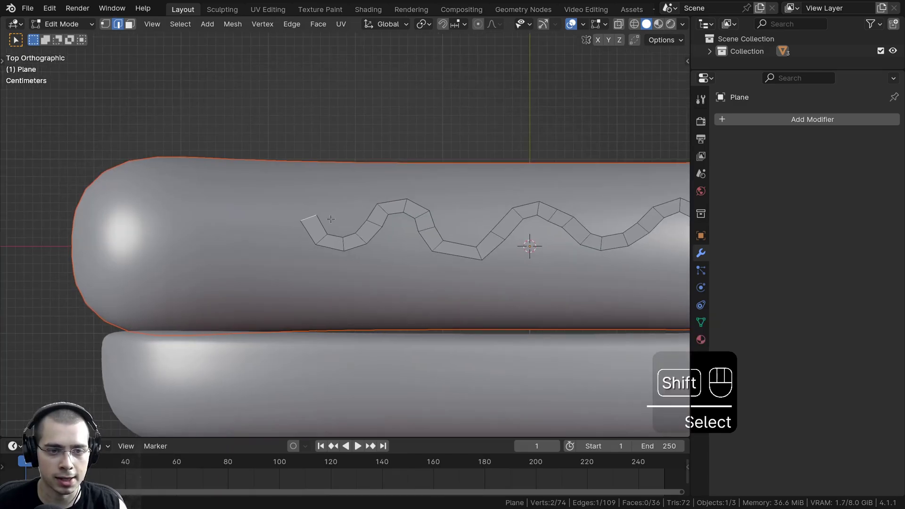
shift+middle_drag(298, 217, 352, 215)
ctrl+click(331, 196)
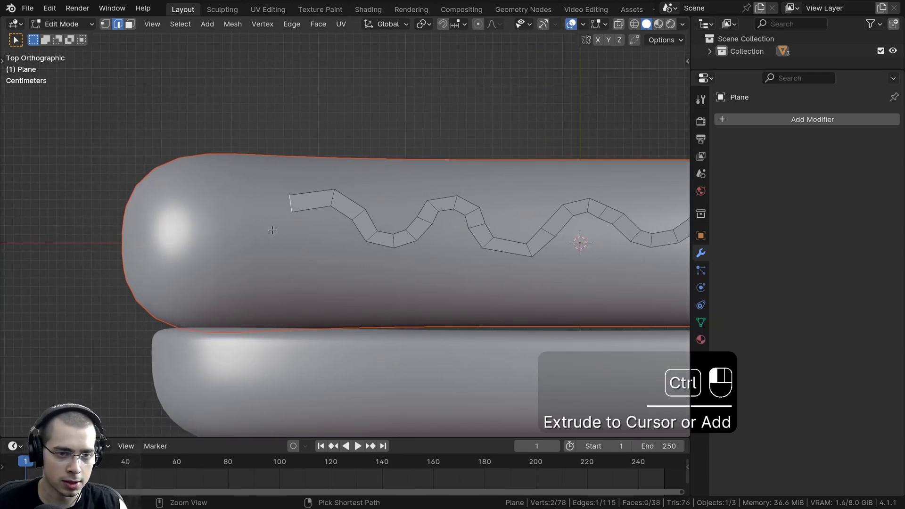
ctrl+click(170, 207)
shift+middle_drag(212, 227, 206, 221)
Step: Add a centred loop cut to the long segment near the strip's left end and move it down to round the bend
key(ctrl+r)
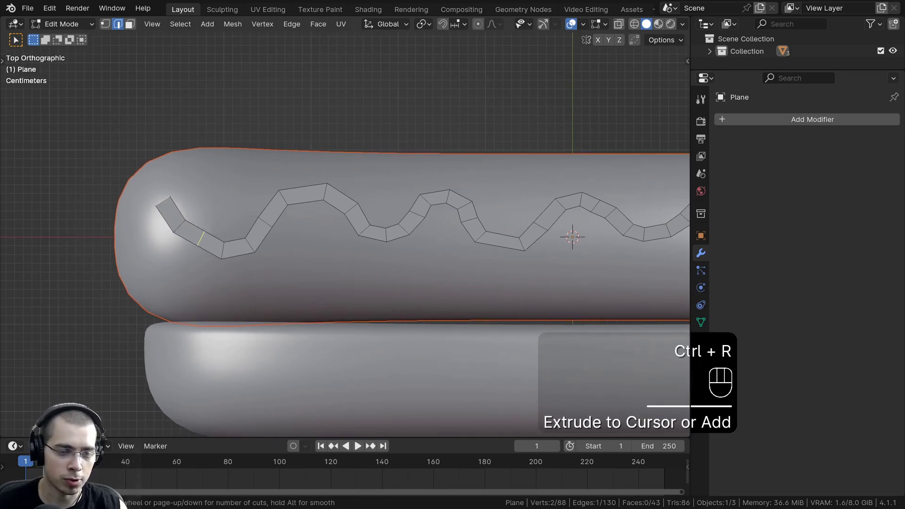
click(205, 230)
right_click(206, 230)
key(g)
click(209, 244)
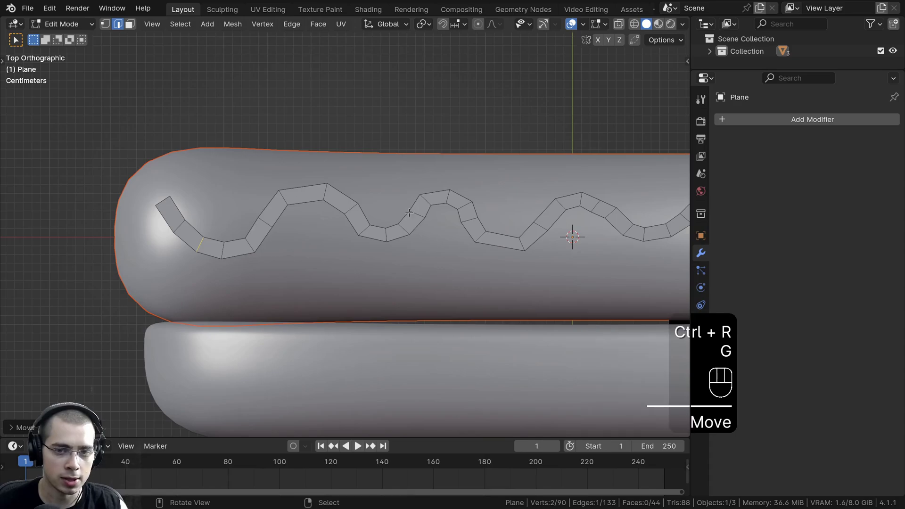
Step: Add a loop cut to the long trough segment left of the 3D cursor and move it down to round the curve
shift+middle_drag(555, 232, 462, 232)
scroll(462, 232, up, 2)
key(ctrl+r)
click(431, 240)
right_click(431, 240)
key(g)
click(429, 253)
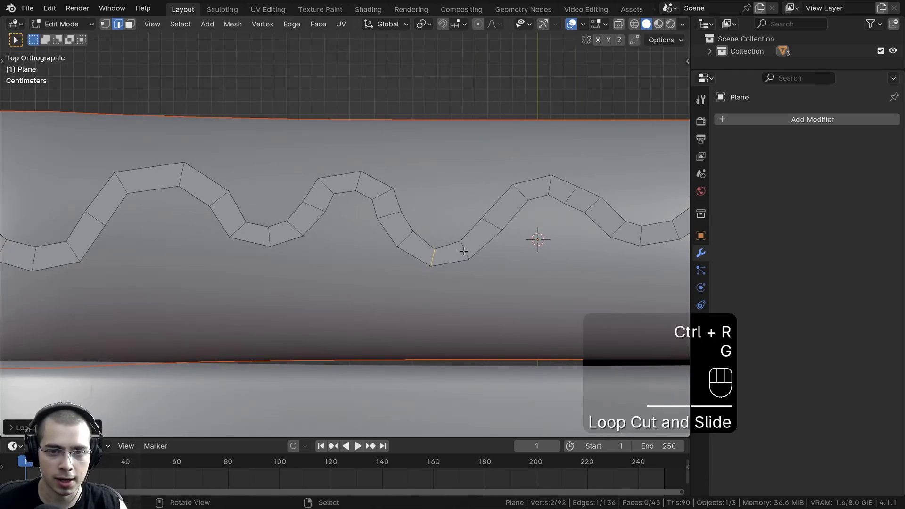
Step: Select the edge just right of the middle crest, rotate it and move it slightly up to smooth the curve
shift+middle_drag(570, 195, 409, 219)
key(1)
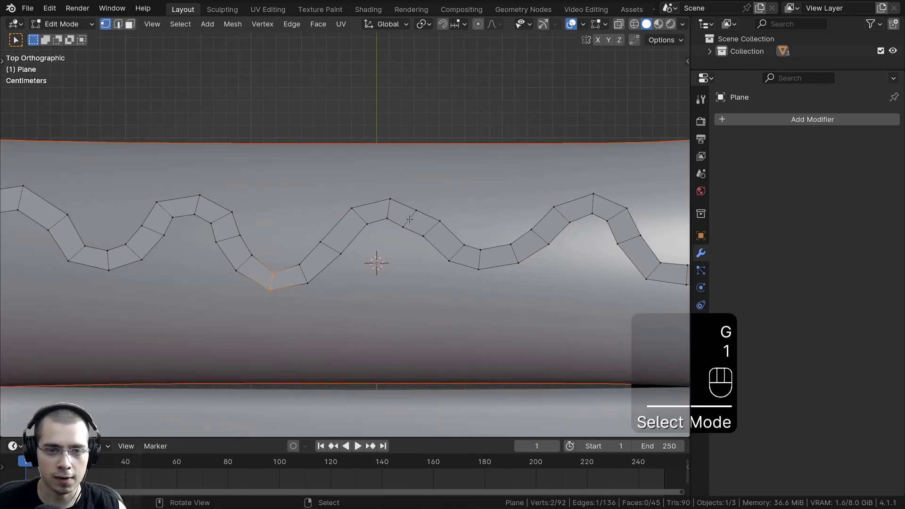
click(118, 25)
click(410, 215)
key(r)
key(g)
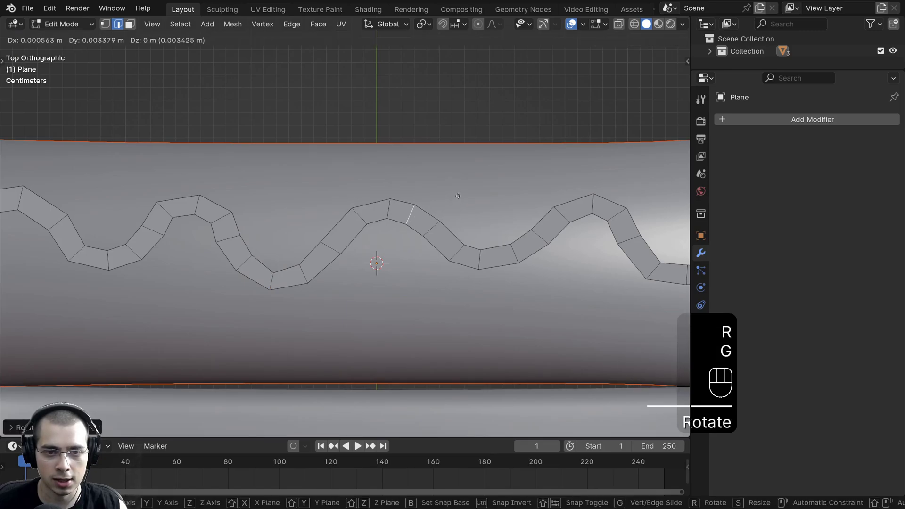
click(458, 195)
Step: Nudge the edge on the middle crest's right slope and the edge in the trough farther right to smooth the waves
right_click(435, 226)
key(g)
click(441, 230)
scroll(347, 227, down, 2)
scroll(471, 243, up, 3)
shift+middle_drag(593, 260, 478, 254)
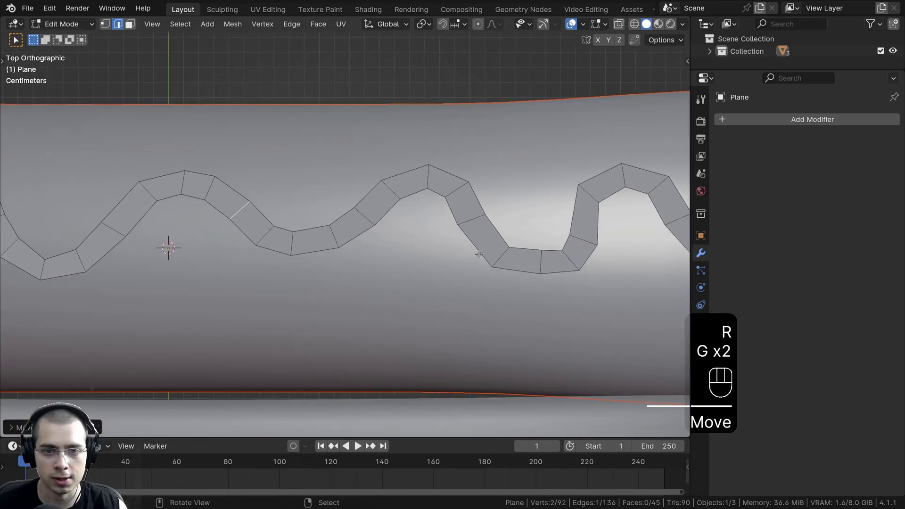
right_click(545, 257)
key(g)
click(541, 267)
Step: Leave mesh editing and select the wavy sauce strip as an object
scroll(471, 250, down, 6)
middle_drag(391, 231, 283, 199)
middle_drag(424, 179, 358, 148)
key(Tab)
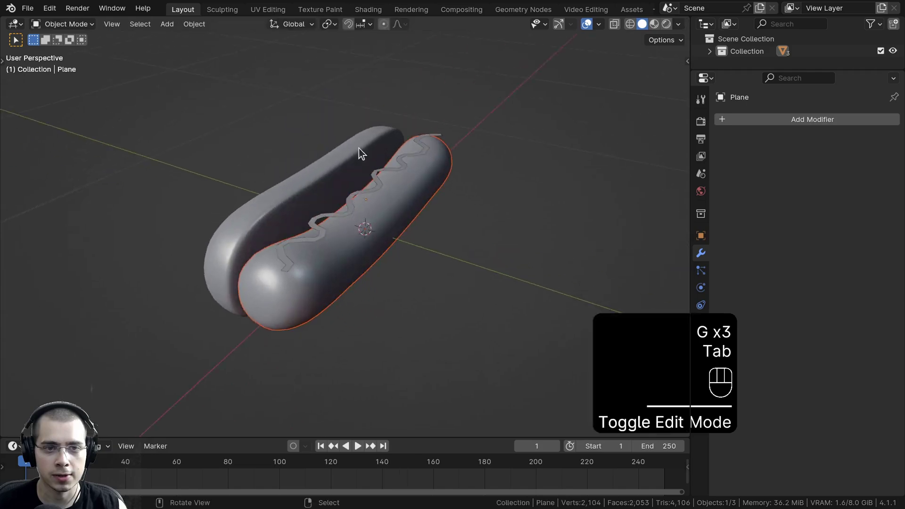
mouse_move(301, 209)
middle_down()
mouse_move(385, 219)
mouse_move(349, 241)
mouse_move(410, 231)
mouse_move(514, 280)
middle_up()
key(a)
right_click(368, 213)
scroll(360, 241, up, 2)
key(g)
right_click(371, 231)
scroll(411, 230, up, 1)
key(g)
right_click(366, 172)
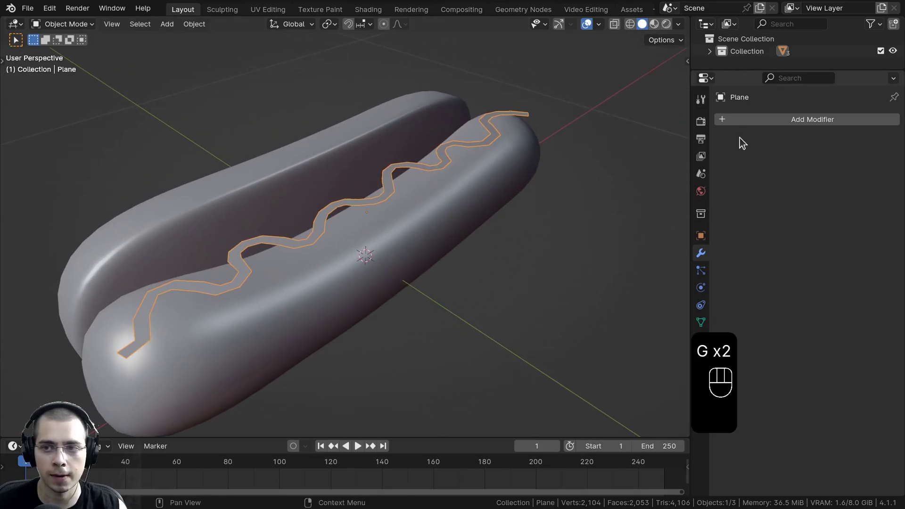
Step: Add a Shrinkwrap modifier to the sauce strip and set the sausage (Cylinder) as its target
click(763, 119)
click(763, 122)
text(s)
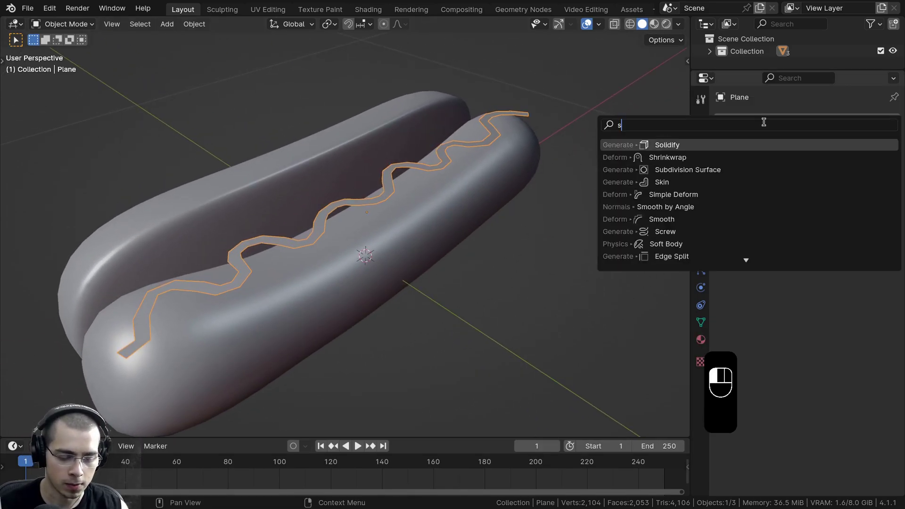
text(h)
click(655, 144)
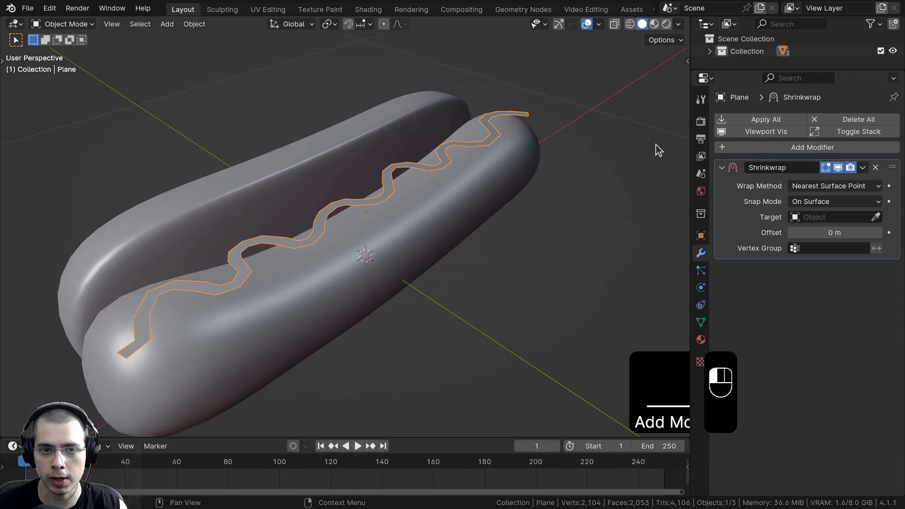
click(876, 218)
click(489, 208)
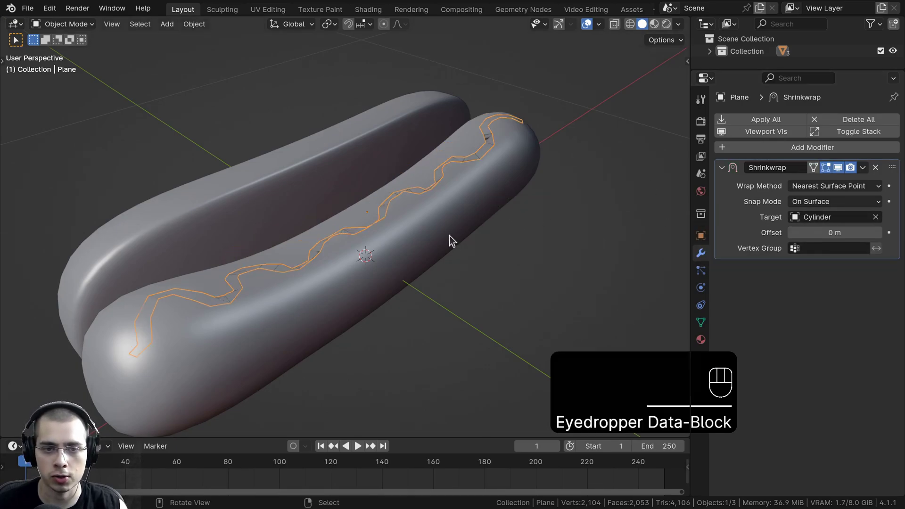
Step: Examine how the shrinkwrapped sauce strip follows the sausage surface, up close and from the side
middle_drag(449, 235, 370, 251)
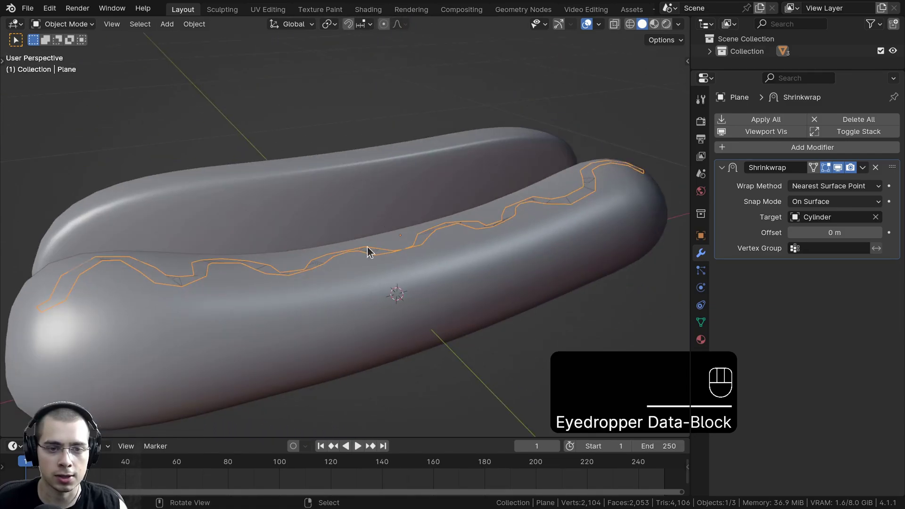
middle_drag(201, 278, 301, 284)
scroll(301, 285, up, 3)
shift+middle_drag(345, 253, 328, 235)
scroll(324, 258, up, 1)
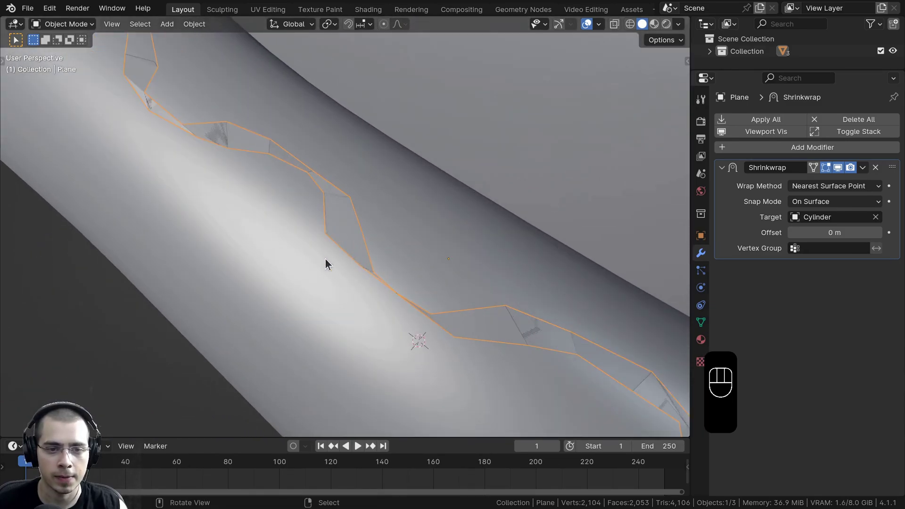
shift+middle_drag(354, 269, 333, 225)
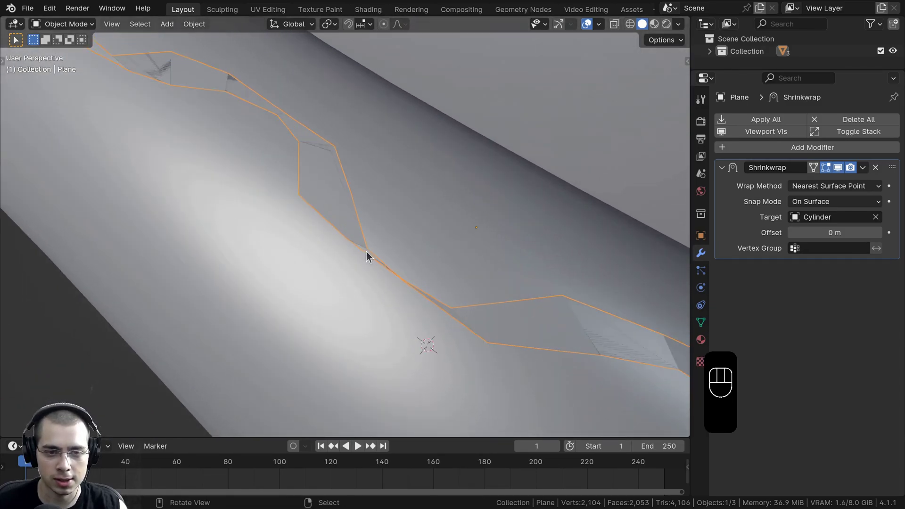
scroll(464, 329, down, 5)
middle_drag(464, 329, 427, 276)
shift+middle_drag(426, 276, 406, 190)
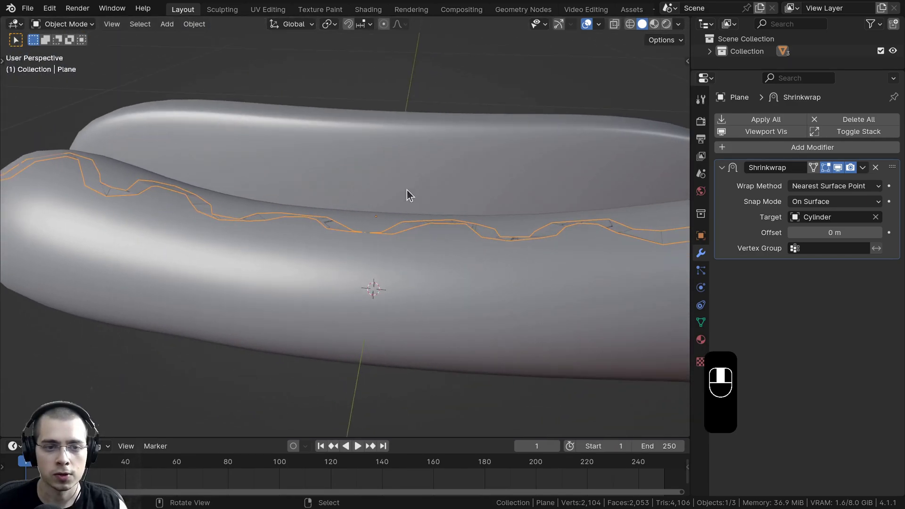
Step: Move the strip's entire mesh down about 0.05 m along the Z axis, closer to the sausage, and leave mesh editing
key(Tab)
scroll(395, 186, down, 4)
key(a)
key(a)
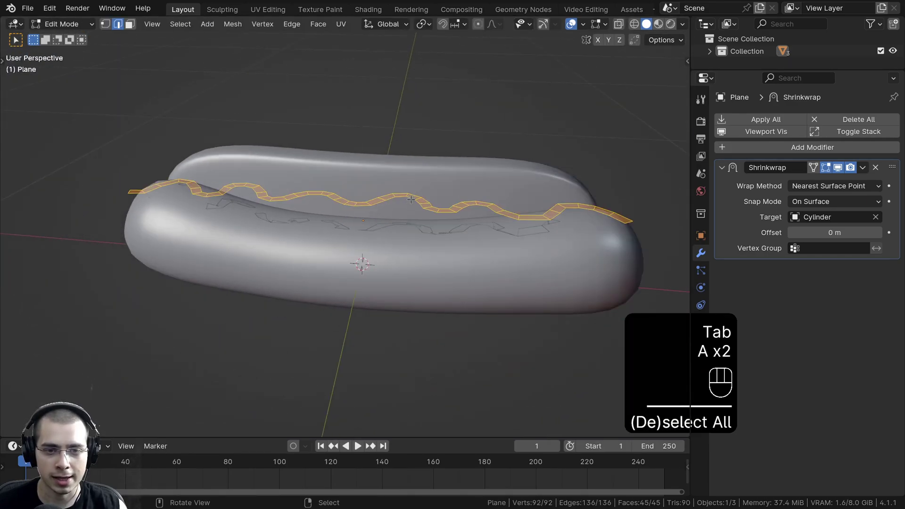
scroll(411, 200, up, 2)
key(g)
key(z)
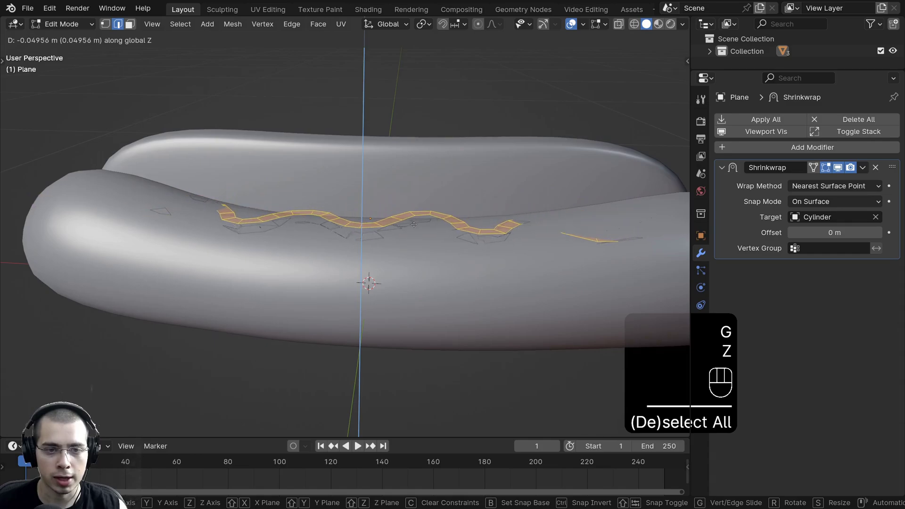
click(414, 224)
key(Tab)
scroll(365, 245, up, 3)
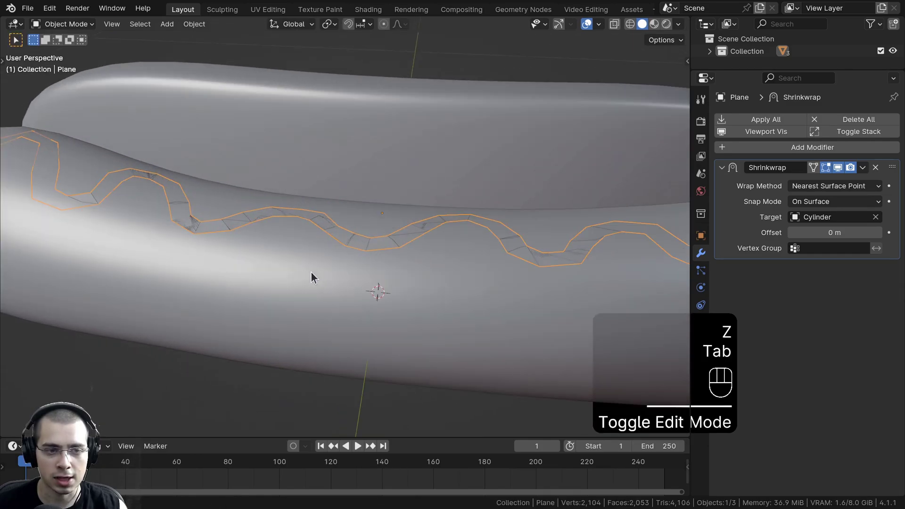
Step: Scale the strip's entire mesh down slightly so it fits along the sausage, and return to object mode
scroll(307, 255, down, 4)
key(Tab)
key(Tab)
key(Tab)
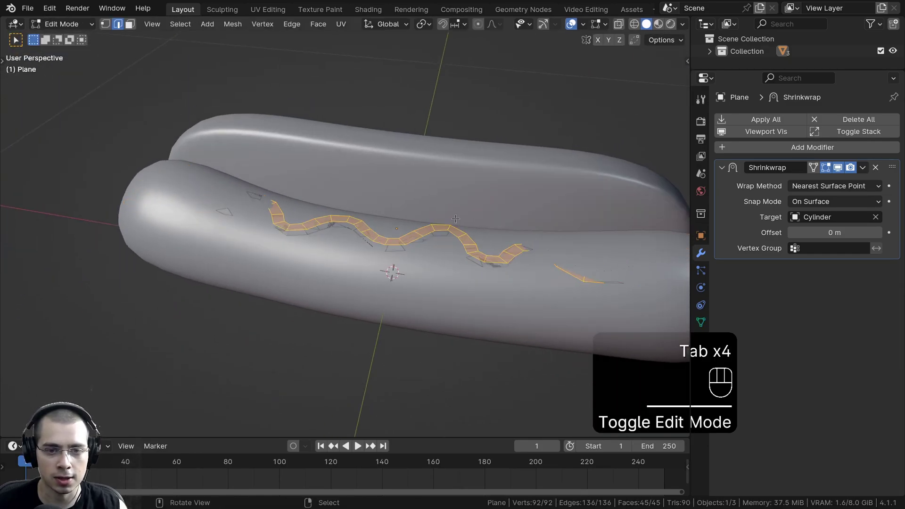
key(Tab)
mouse_move(468, 253)
middle_down()
mouse_move(315, 227)
mouse_move(420, 264)
mouse_move(363, 266)
mouse_move(476, 250)
middle_up()
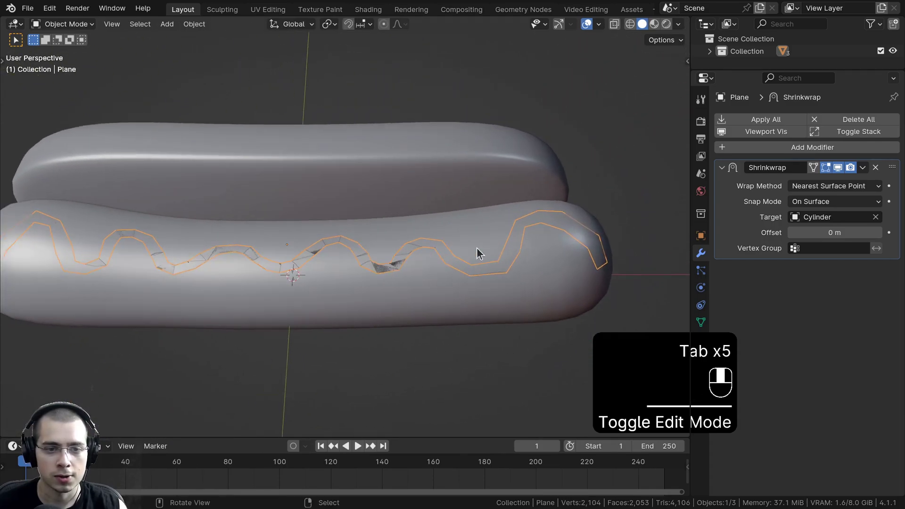
key(Tab)
key(s)
key(Tab)
key(Tab)
key(s)
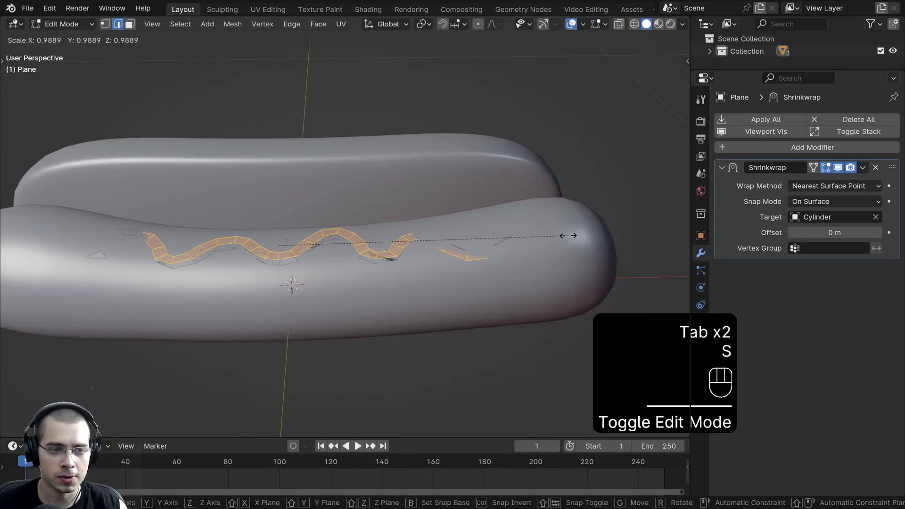
click(576, 234)
key(Tab)
Step: Add a Solidify modifier to the sauce strip and set its thickness to -0.017 m
scroll(260, 255, down, 3)
middle_drag(260, 256, 359, 214)
scroll(374, 245, up, 5)
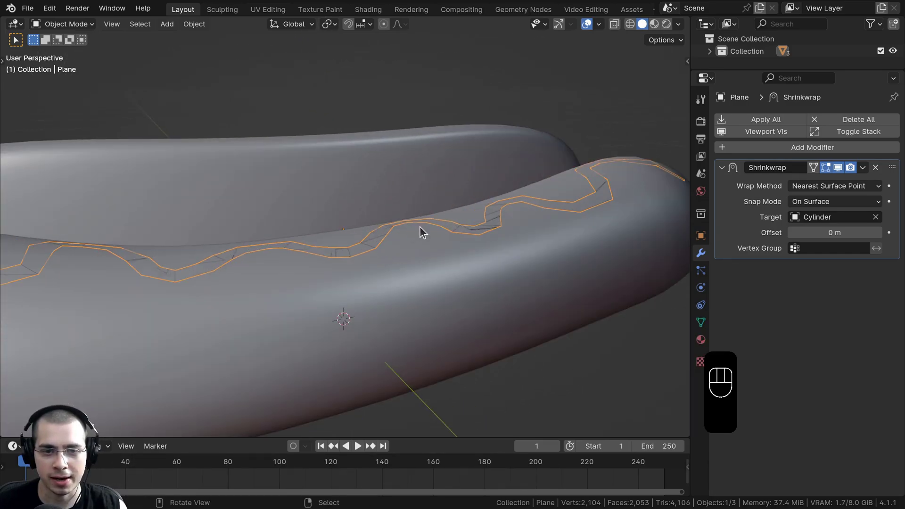
middle_drag(419, 226, 312, 242)
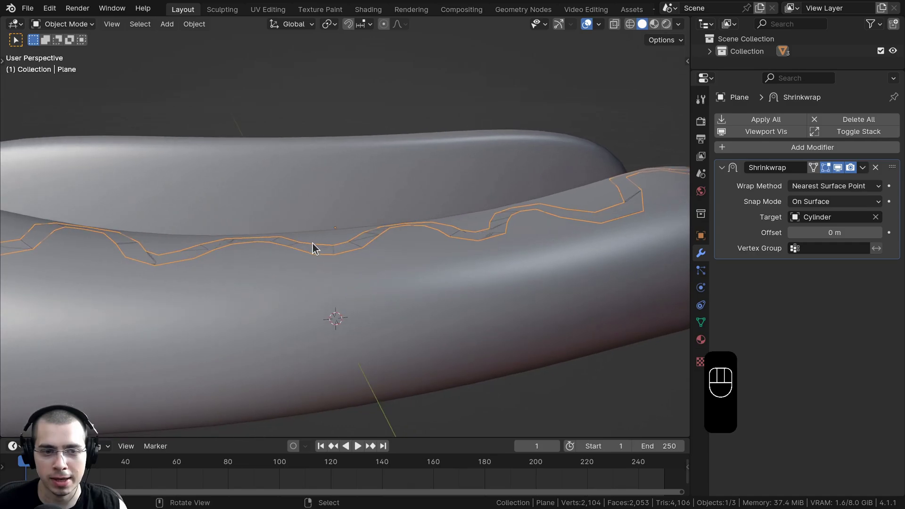
click(790, 147)
text(sol)
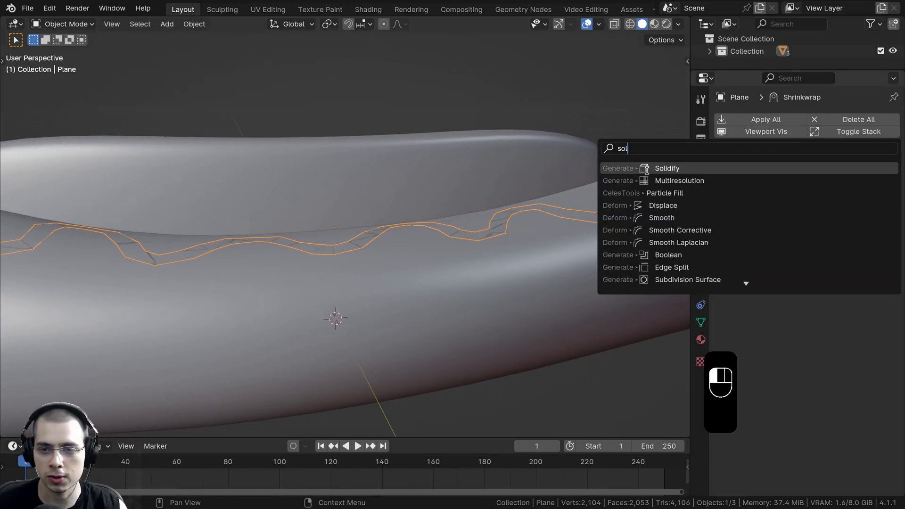
click(646, 169)
shift+middle_drag(462, 282, 464, 302)
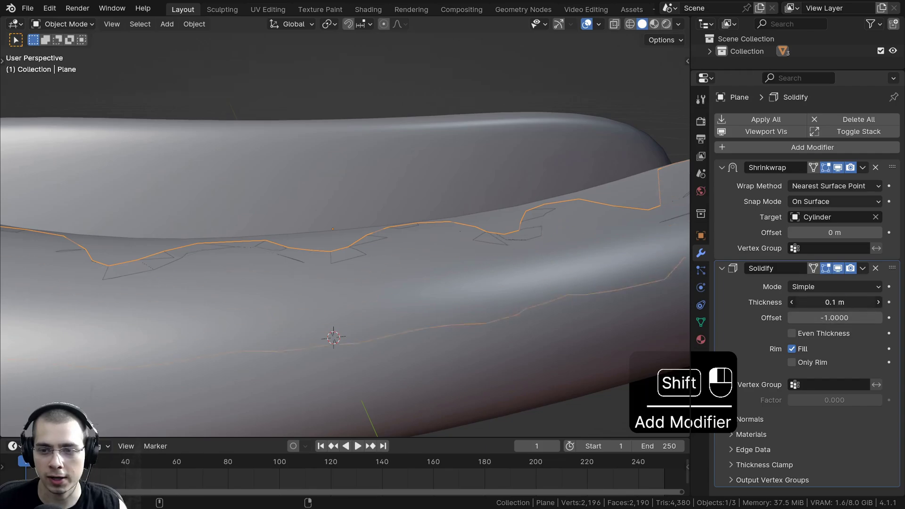
shift+drag(834, 302, 770, 302)
Step: Shade the thickened sauce strip smooth and keep it selected
middle_drag(330, 255, 335, 194)
key(w)
click(279, 194)
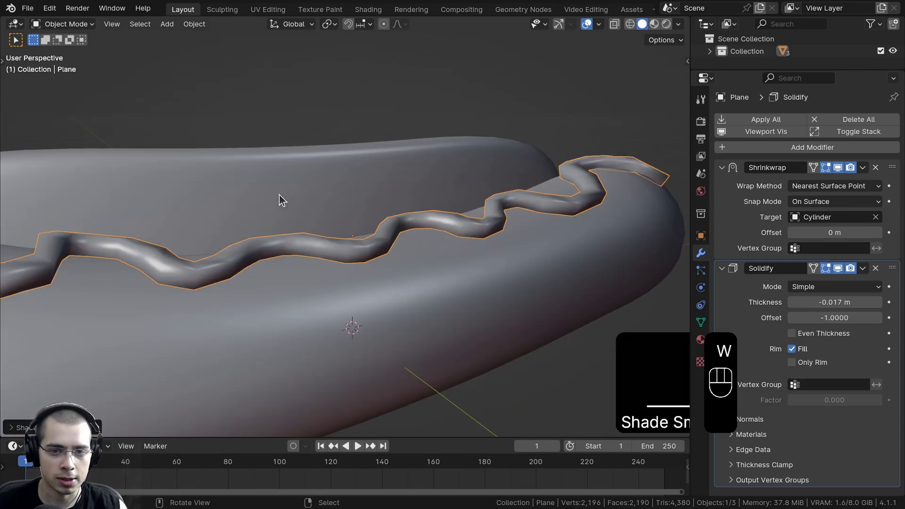
scroll(460, 293, down, 2)
key(a)
middle_drag(459, 293, 424, 264)
shift+middle_drag(424, 264, 377, 250)
scroll(358, 235, up, 3)
click(343, 219)
mouse_move(344, 219)
middle_down()
mouse_move(361, 250)
mouse_move(345, 226)
middle_up()
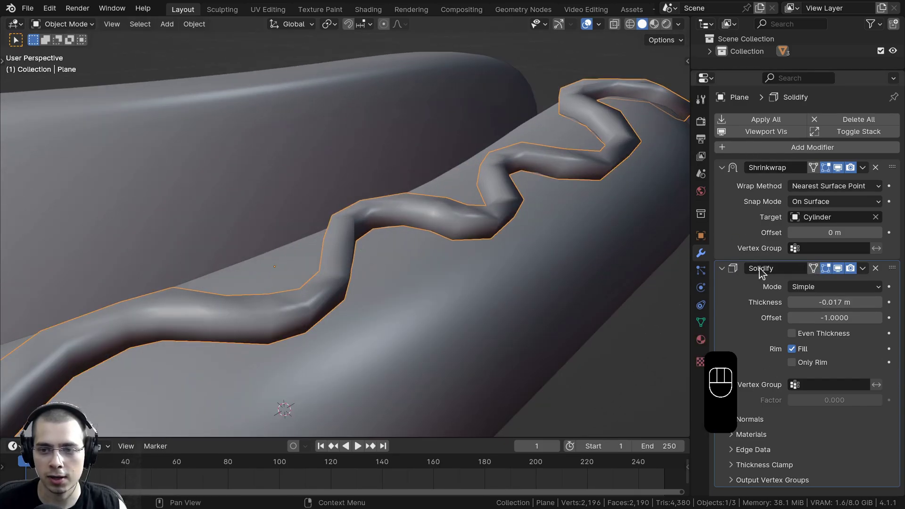
Step: Add a Subdivision Surface modifier to the sauce strip with 2 viewport levels
click(786, 147)
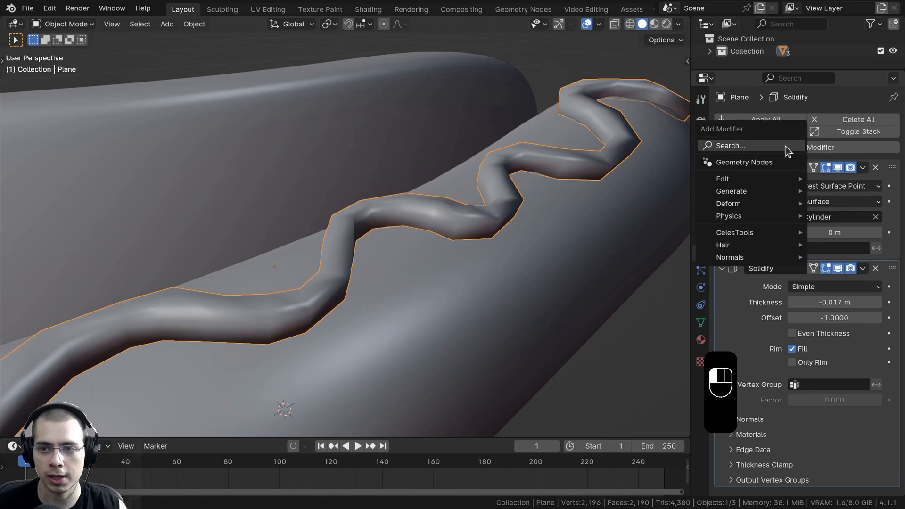
text(sub)
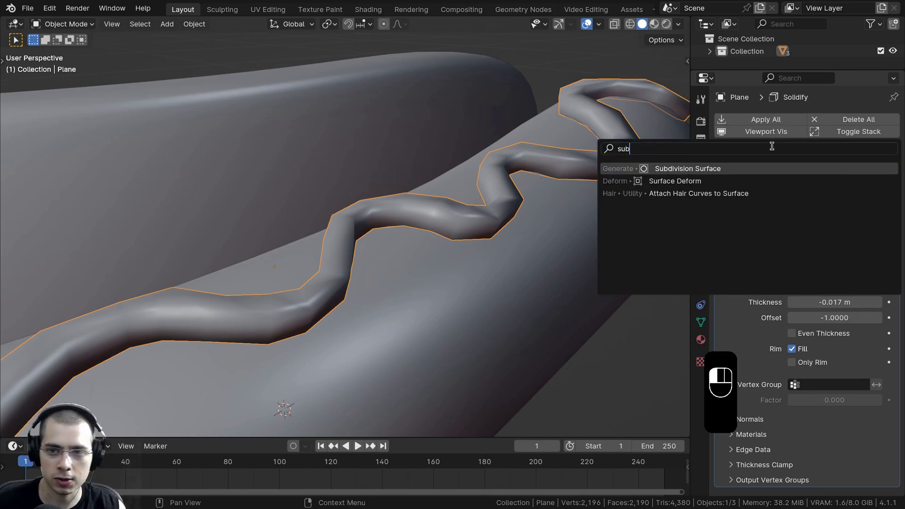
click(679, 169)
scroll(749, 273, down, 4)
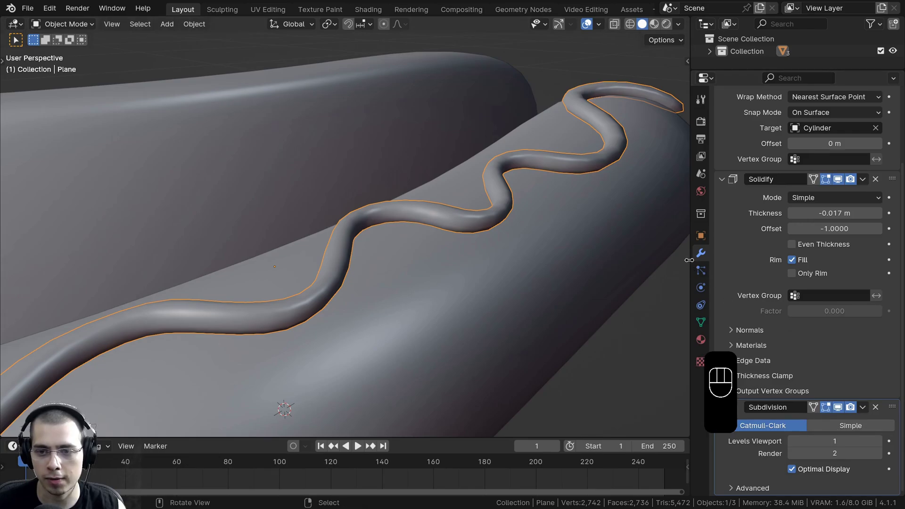
drag(689, 260, 730, 259)
middle_drag(584, 262, 358, 222)
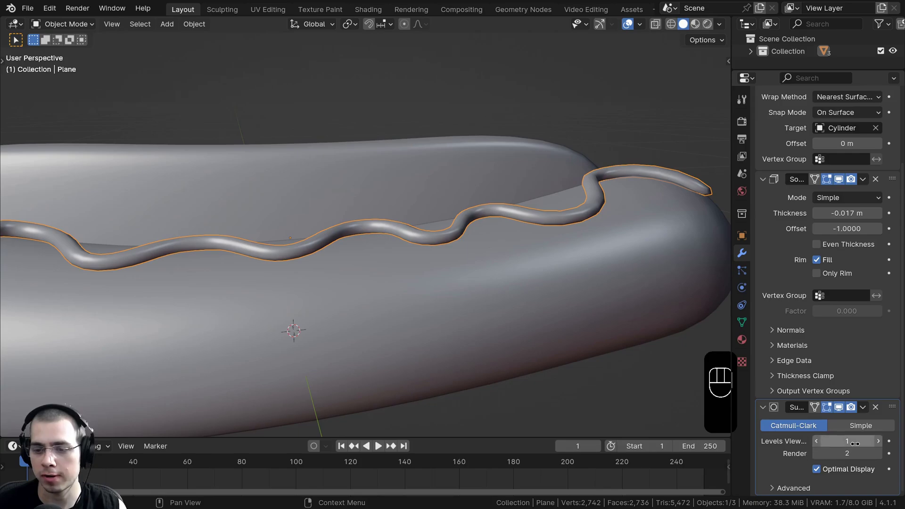
click(877, 442)
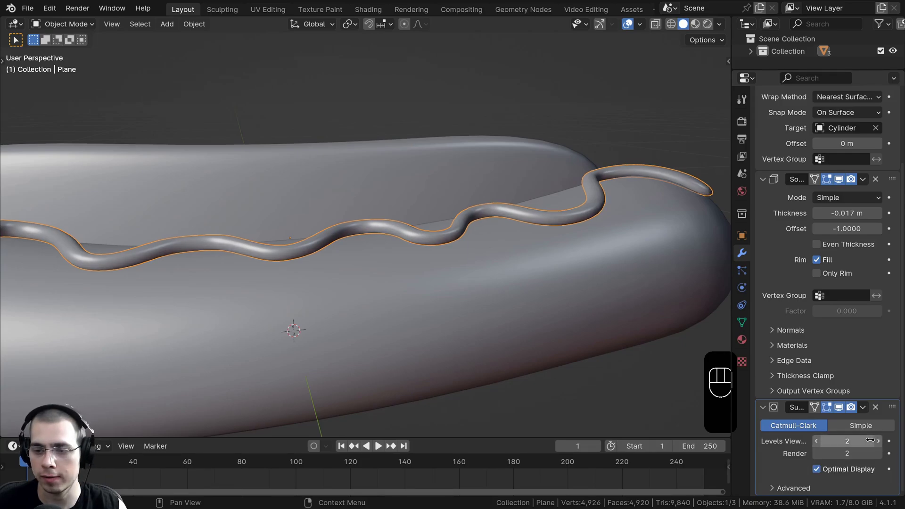
Step: Edit the sauce strip's mesh in vertex selection mode with wireframe display, focused on its left end
scroll(416, 282, down, 5)
middle_drag(396, 269, 436, 295)
middle_drag(437, 295, 461, 317)
key(Tab)
shift+middle_drag(212, 205, 285, 242)
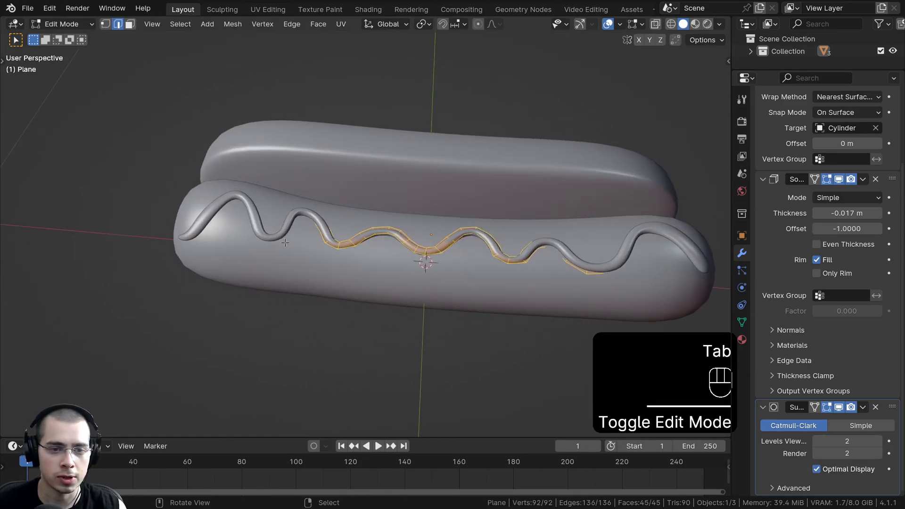
key(1)
key(z)
scroll(269, 190, up, 4)
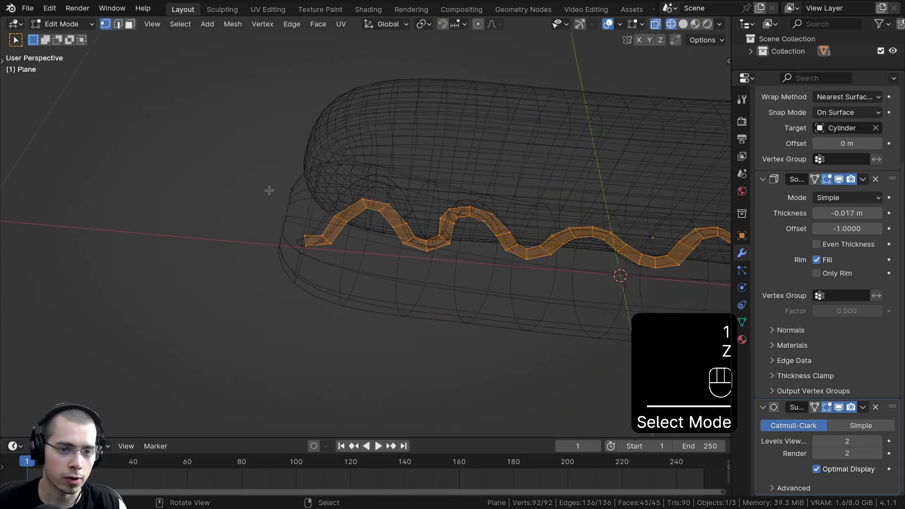
Step: Select the six vertices at the strip's left end, then move and rotate them to reshape the tip in solid view
key(alt+a)
drag(269, 168, 360, 283)
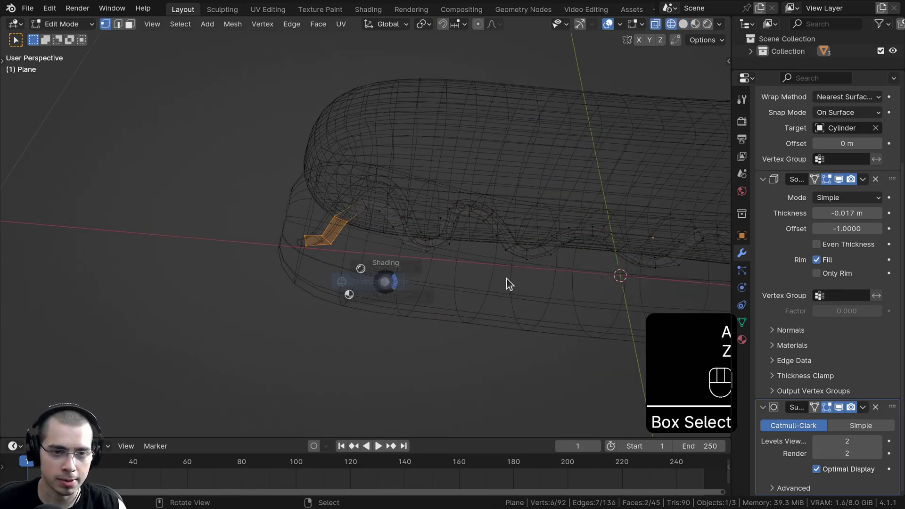
key(z)
key(g)
click(398, 233)
key(g)
mouse_move(398, 233)
middle_down()
mouse_move(389, 268)
mouse_move(409, 207)
middle_up()
key(r)
click(376, 273)
key(g)
click(373, 272)
Step: Select the edge in the trough right of the strip's second crest and try moving it
scroll(374, 270, up, 2)
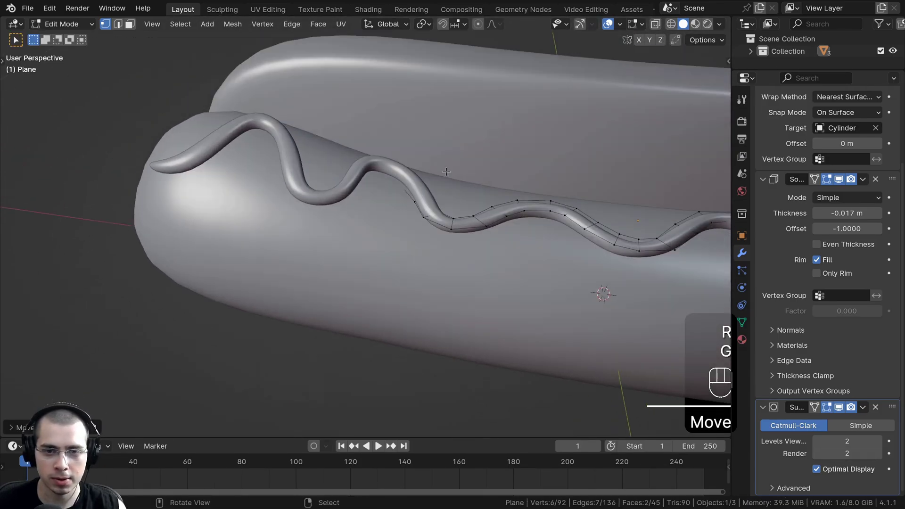
scroll(419, 206, up, 3)
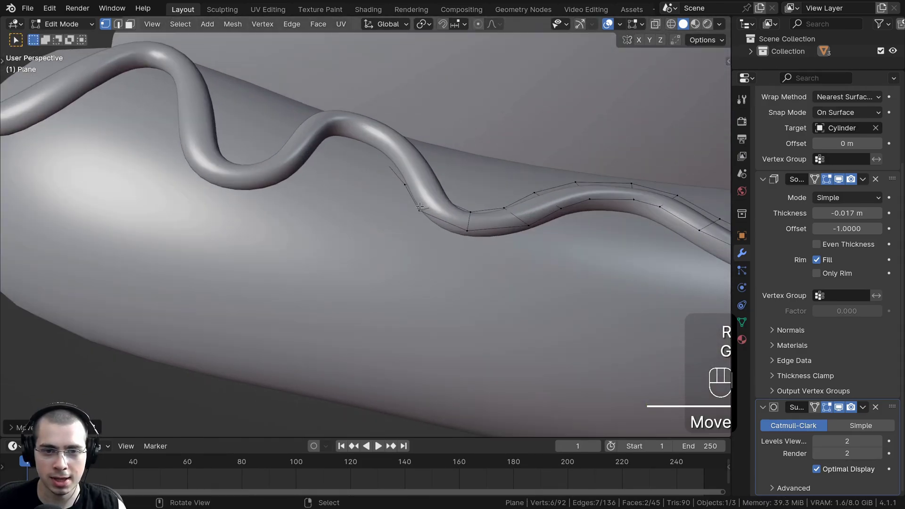
right_click(470, 208)
shift+right_click(473, 237)
key(g)
right_click(481, 223)
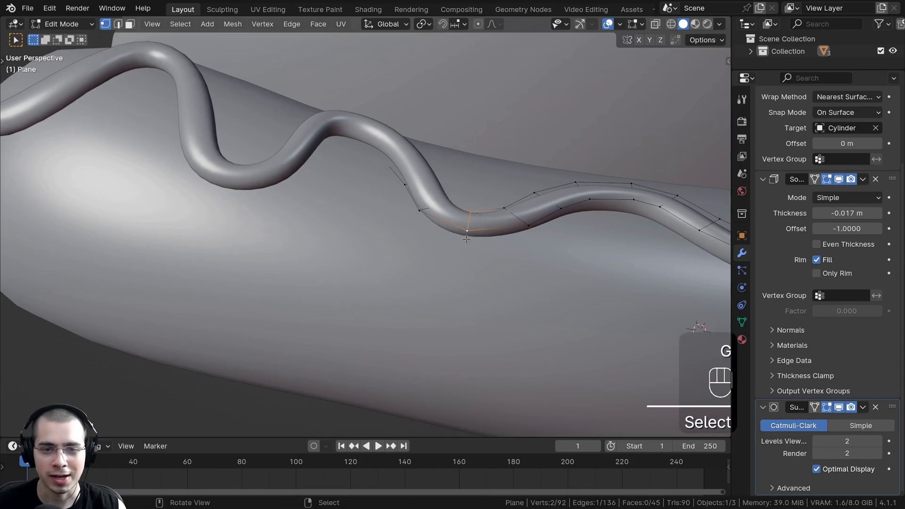
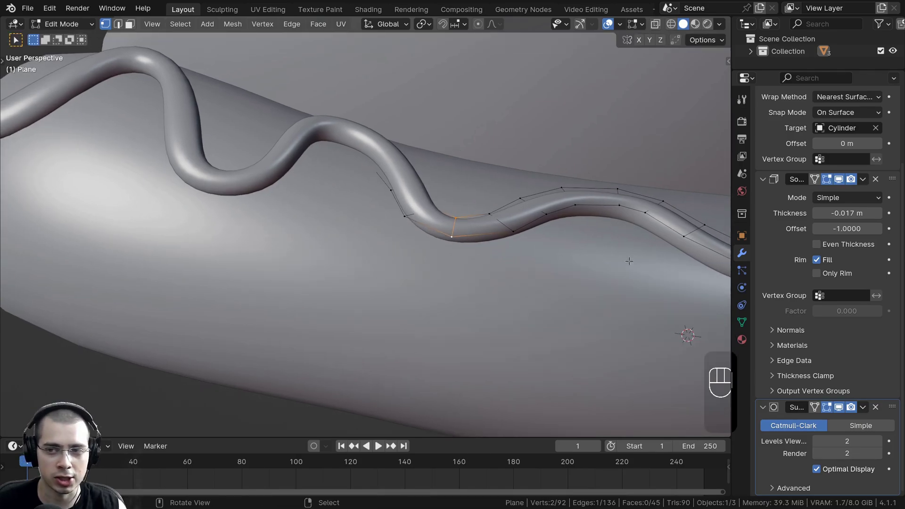
scroll(802, 234, up, 5)
key(g)
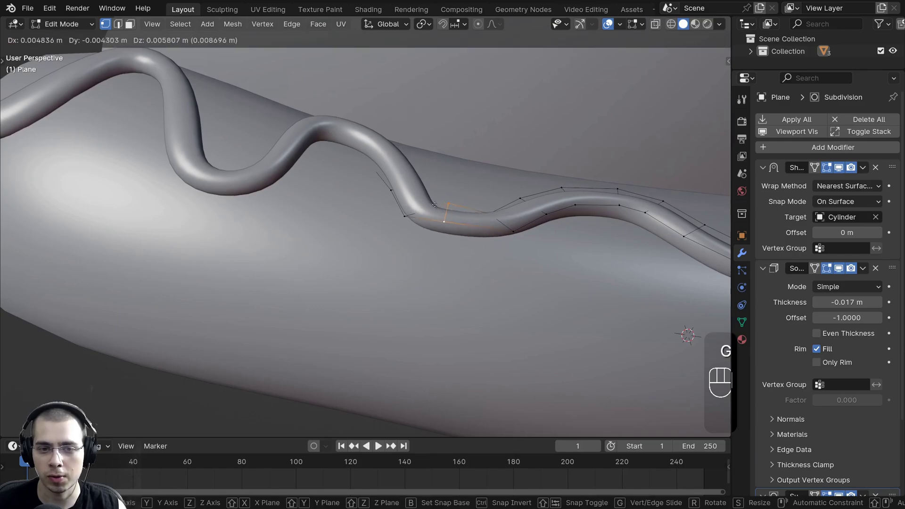
key(Escape)
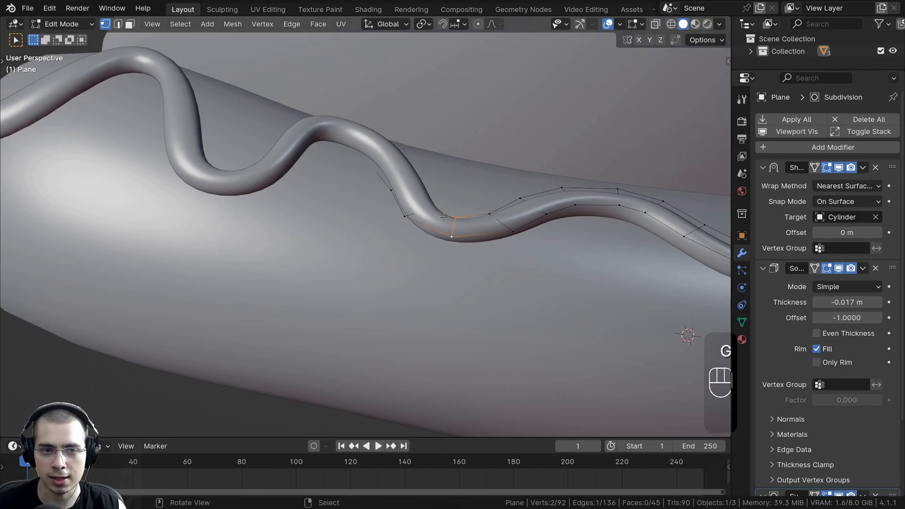
Step: Enable On Cage display for the strip's Shrinkwrap, Solidify and Subdivision modifiers
click(813, 168)
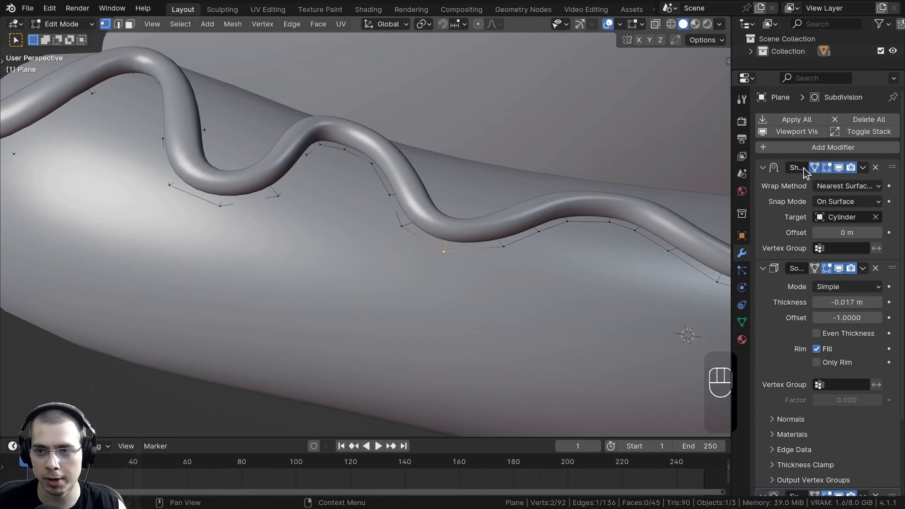
drag(728, 171, 687, 171)
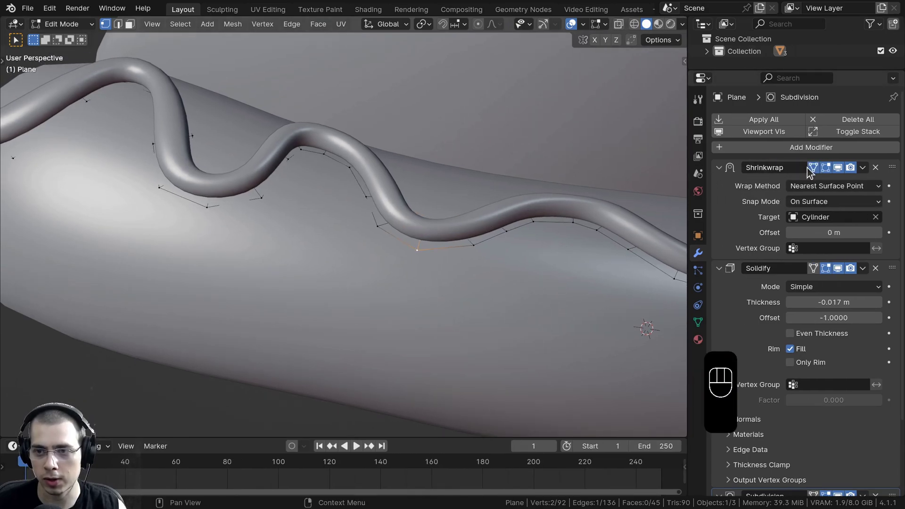
click(812, 268)
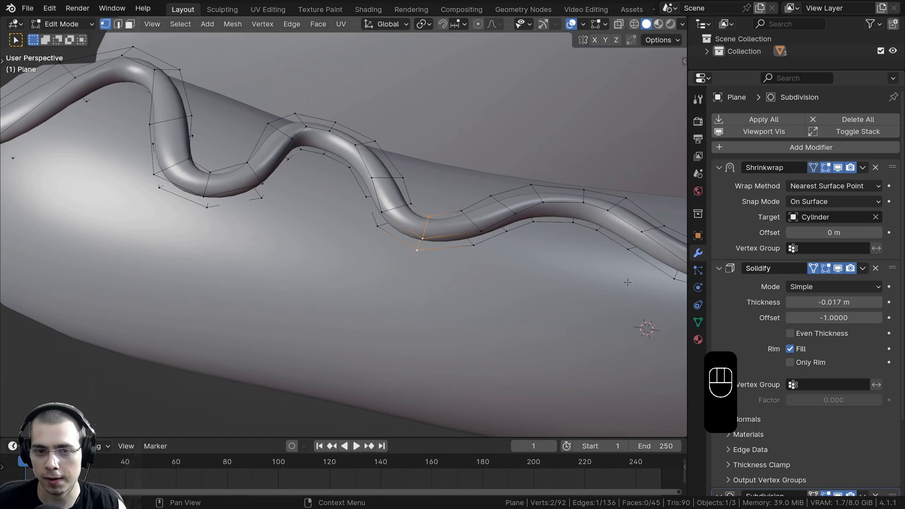
shift+middle_drag(627, 282, 616, 269)
scroll(795, 259, down, 3)
click(814, 408)
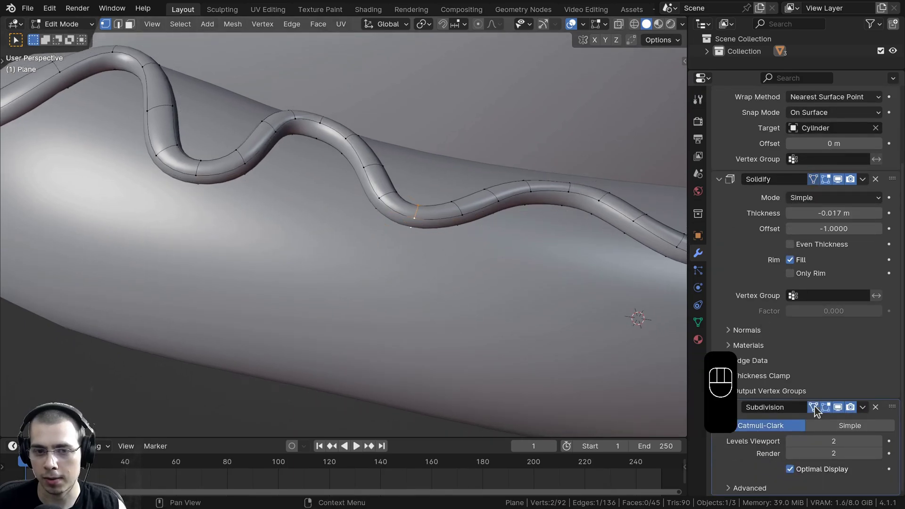
Step: Try moving the selected trough edge using the modified cage, and deselect everything
middle_drag(481, 285, 424, 273)
key(g)
right_click(394, 226)
key(a)
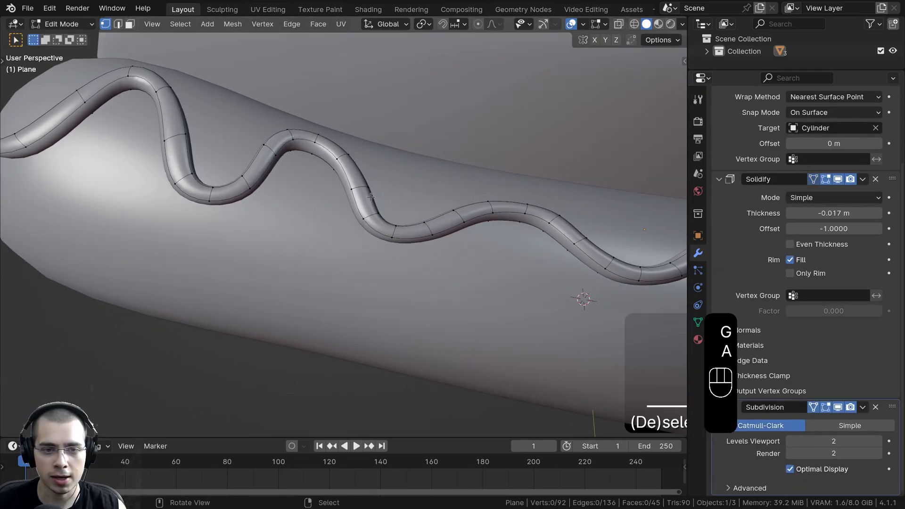
Step: Select the edge on the slope right of the strip's second crest and move it to smooth the bend
shift+click(365, 187)
scroll(368, 186, up, 2)
key(g)
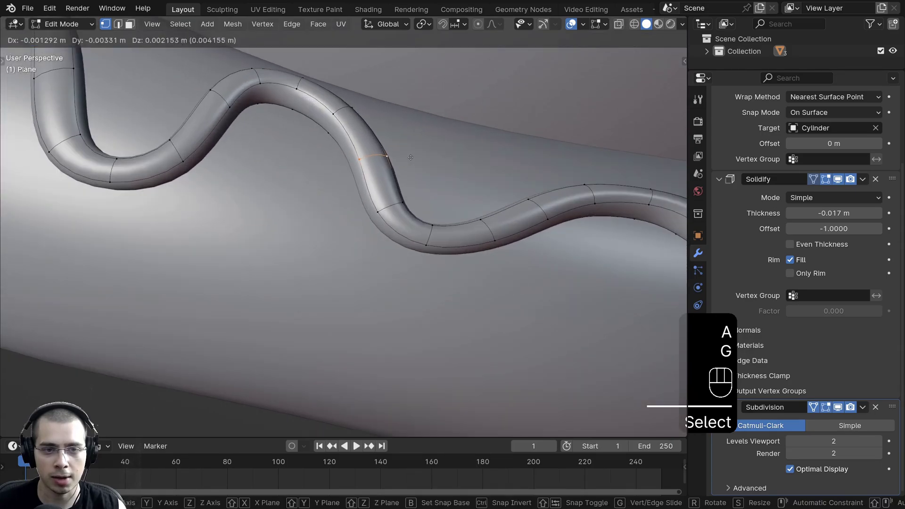
click(376, 156)
middle_drag(376, 157, 326, 213)
scroll(326, 213, down, 4)
key(g)
click(338, 209)
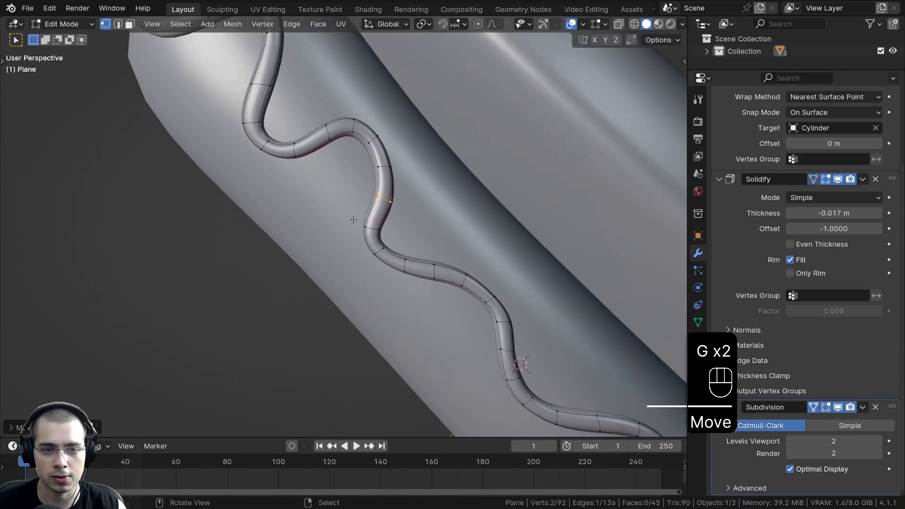
Step: Select the neighbouring edge just before the trough, then rotate and move it outward on the sausage
key(a)
key(b)
drag(351, 218, 391, 238)
key(r)
click(395, 227)
key(g)
click(383, 232)
Step: Select the edge at the bottom of the same trough and move it outward to deepen the bend
shift+click(378, 255)
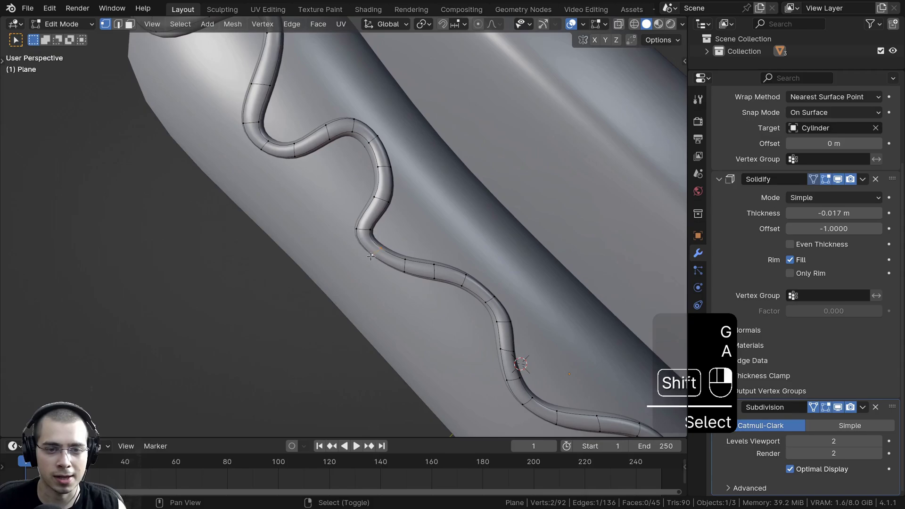
key(g)
click(356, 278)
scroll(356, 278, up, 3)
key(g)
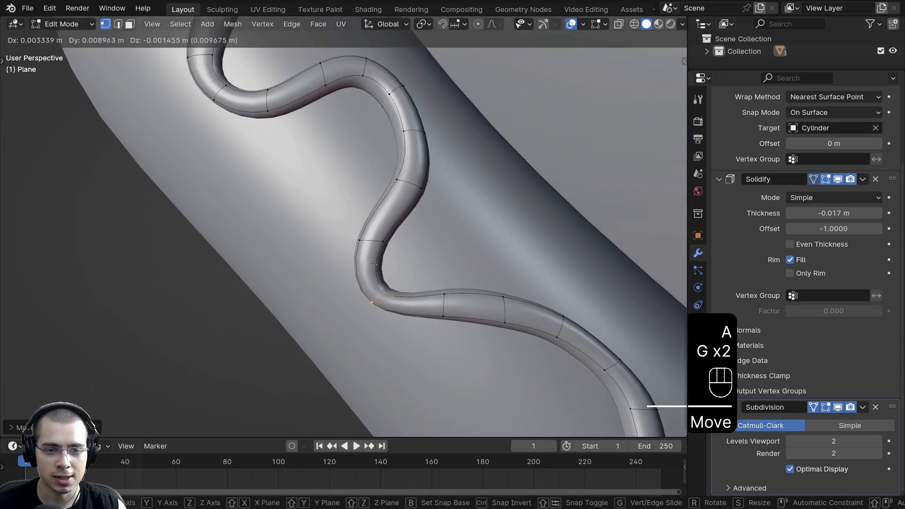
click(406, 248)
Step: Scale the selected trough edge and shift it to even out the strip's width
key(s)
click(478, 246)
middle_drag(479, 247, 467, 207)
key(g)
click(466, 221)
key(s)
click(471, 241)
Step: Select the edge at the bottom of the trough beside the 3D cursor and move it slightly downward
scroll(471, 241, down, 3)
middle_drag(471, 241, 347, 253)
scroll(347, 253, up, 3)
key(a)
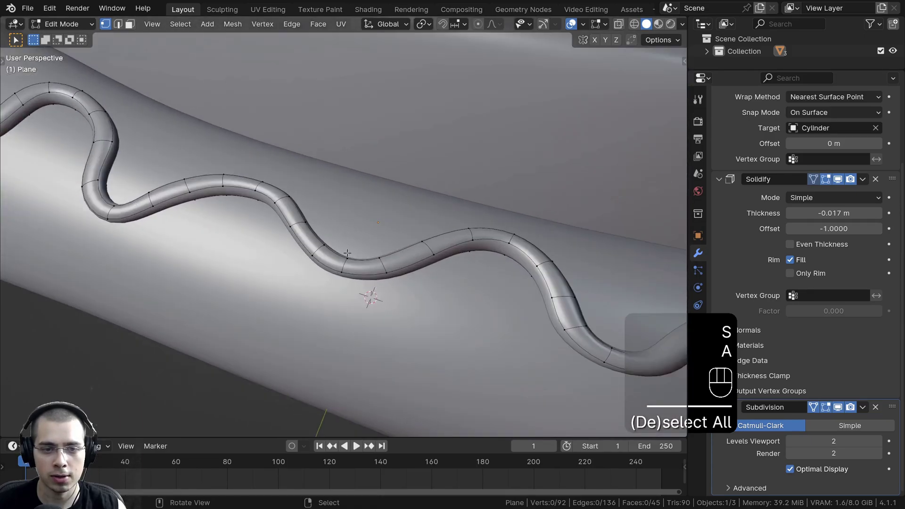
drag(331, 229, 359, 285)
key(g)
click(354, 291)
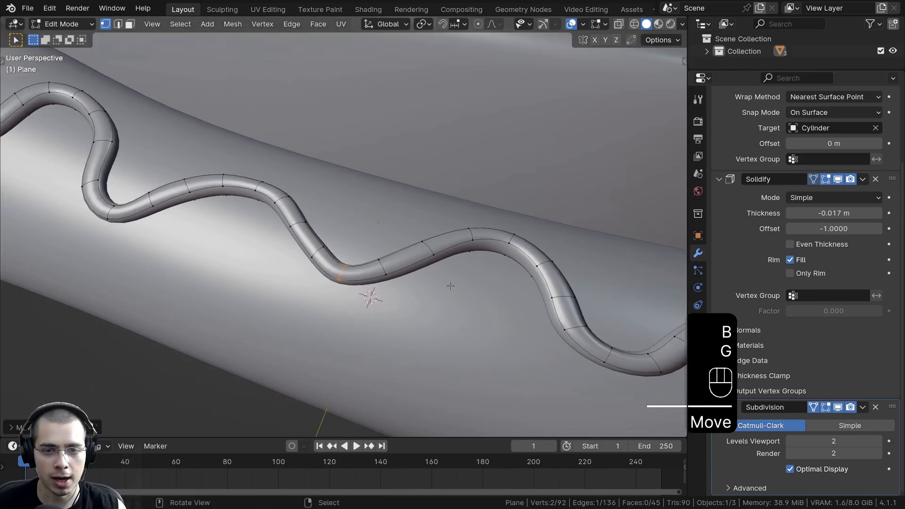
Step: Select the four vertices at the strip's right end, then rotate and move them to curve the tip around the sausage
scroll(466, 260, down, 4)
shift+middle_drag(471, 257, 386, 214)
drag(436, 196, 564, 337)
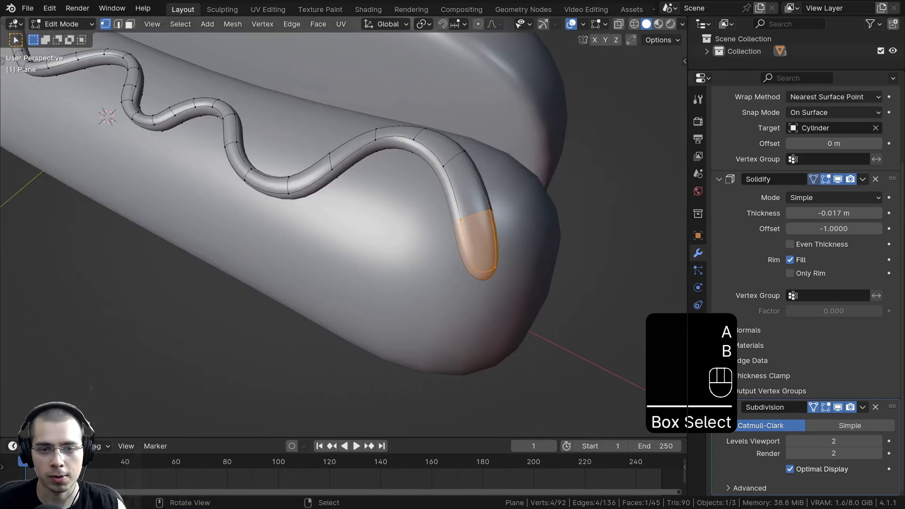
key(r)
click(506, 294)
key(g)
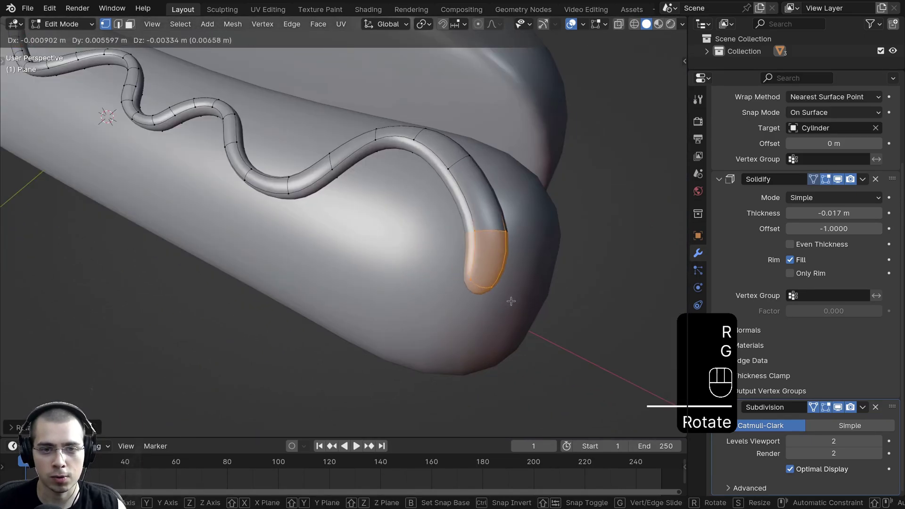
click(510, 301)
key(r)
click(485, 317)
key(g)
click(478, 322)
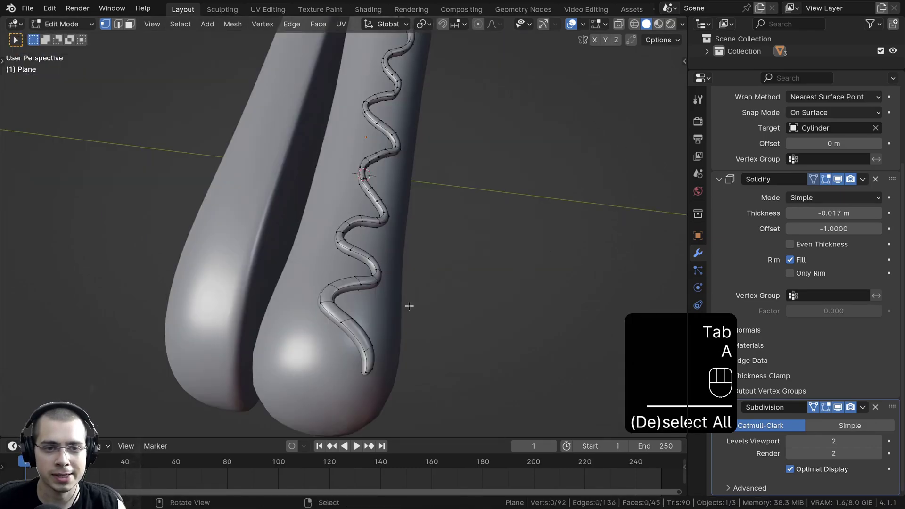
Step: Move the whole sauce strip slightly along the Y axis on the sausage and return to Object Mode
key(a)
middle_drag(409, 306, 448, 241)
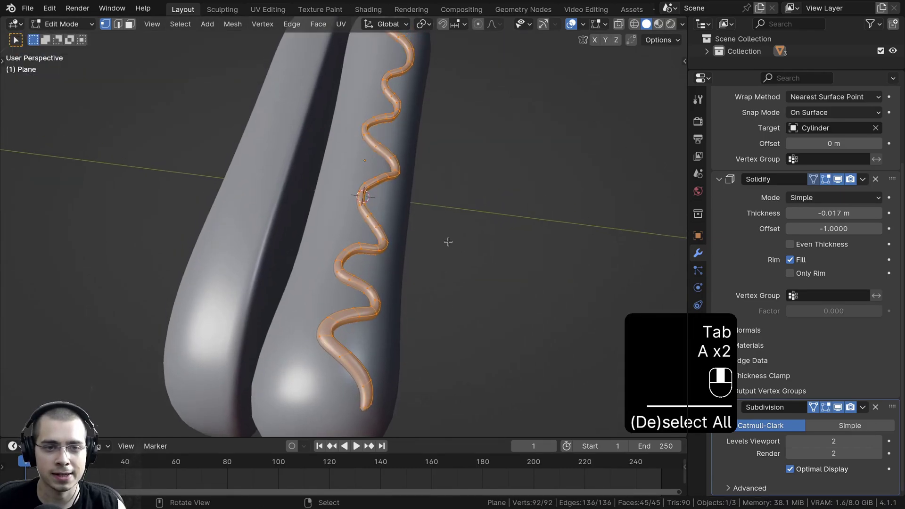
middle_drag(418, 198, 426, 203)
key(g)
key(y)
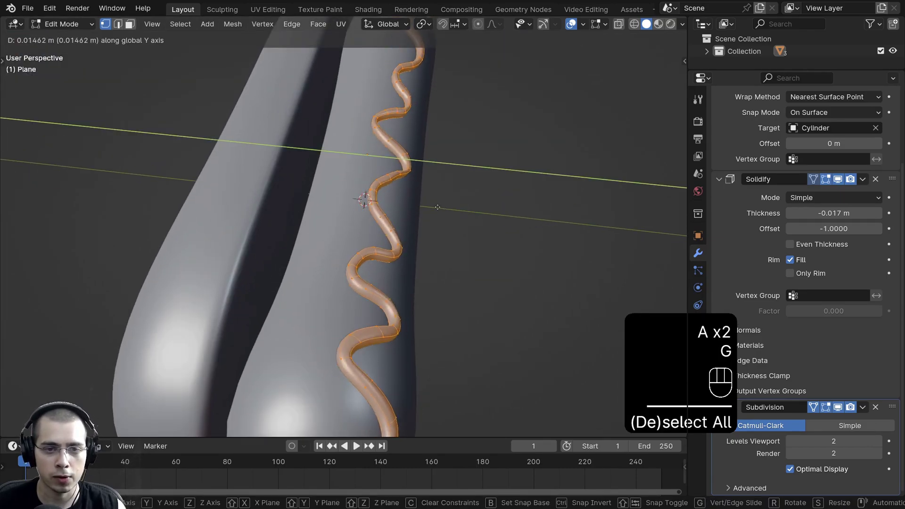
click(430, 205)
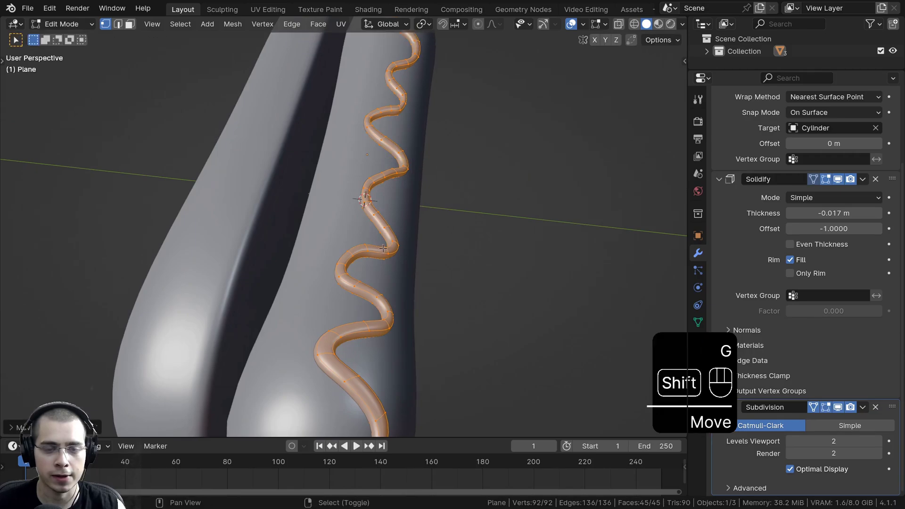
scroll(419, 212, down, 4)
key(Tab)
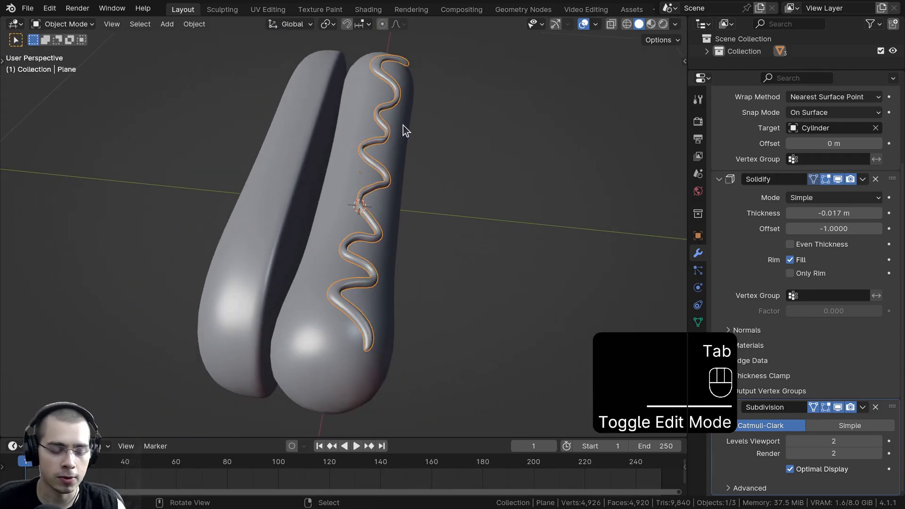
Step: Duplicate the sauce strip and offset the copy along the Y axis toward the other bun half
middle_drag(403, 125, 469, 154)
scroll(472, 160, up, 3)
key(shift+d)
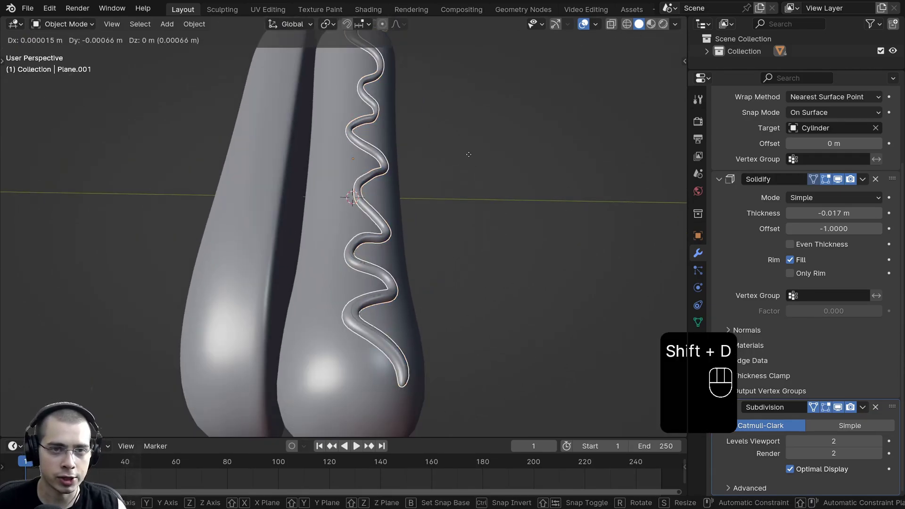
key(y)
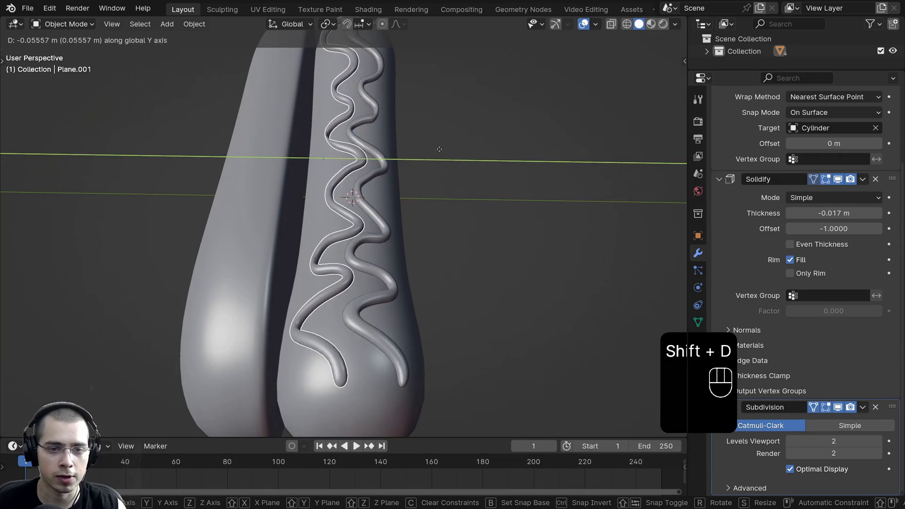
click(385, 205)
middle_drag(385, 204, 277, 208)
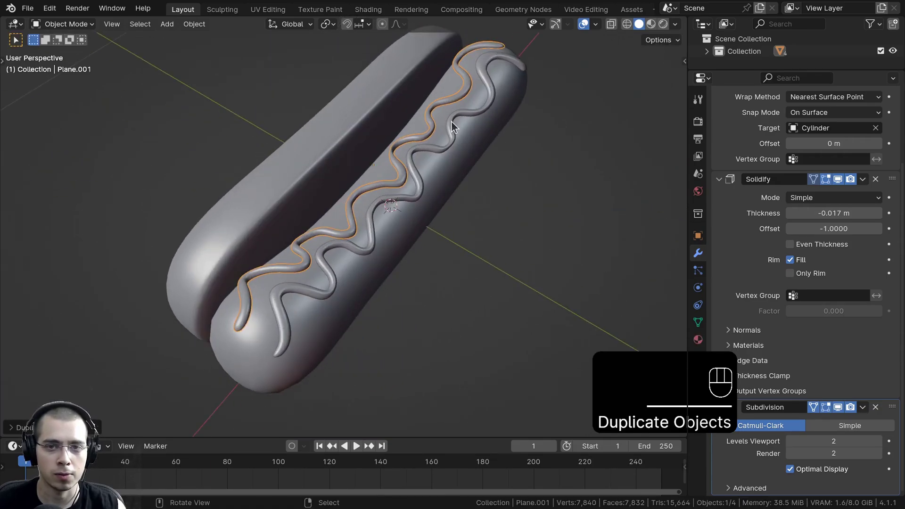
Step: Slide the duplicated strip lengthwise to stagger its waves against the original strip
middle_drag(451, 120, 485, 136)
key(g)
middle_click(485, 134)
click(484, 133)
middle_drag(427, 138, 373, 165)
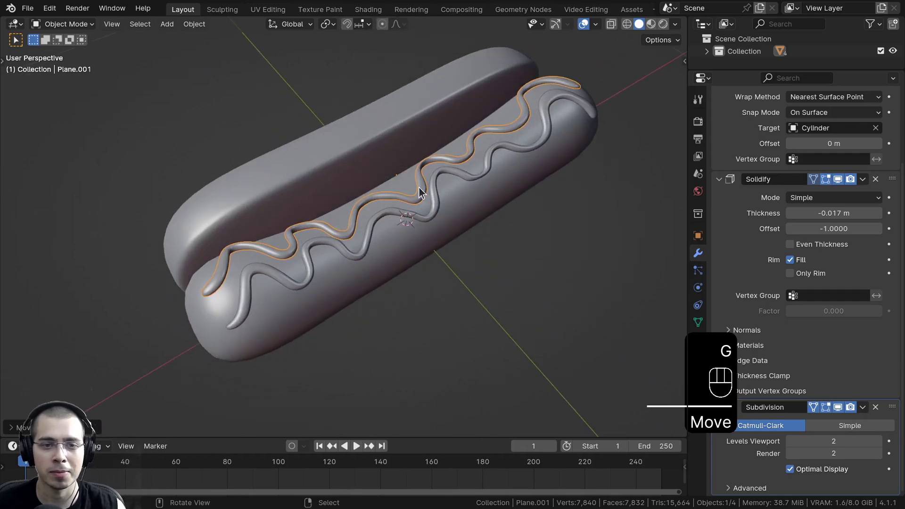
Step: Select the original sauce strip in a close side view and try moving it
middle_drag(418, 187, 376, 258)
key(alt+a)
scroll(364, 202, up, 5)
scroll(429, 236, up, 2)
right_click(428, 236)
middle_drag(435, 237, 360, 259)
key(g)
click(369, 218)
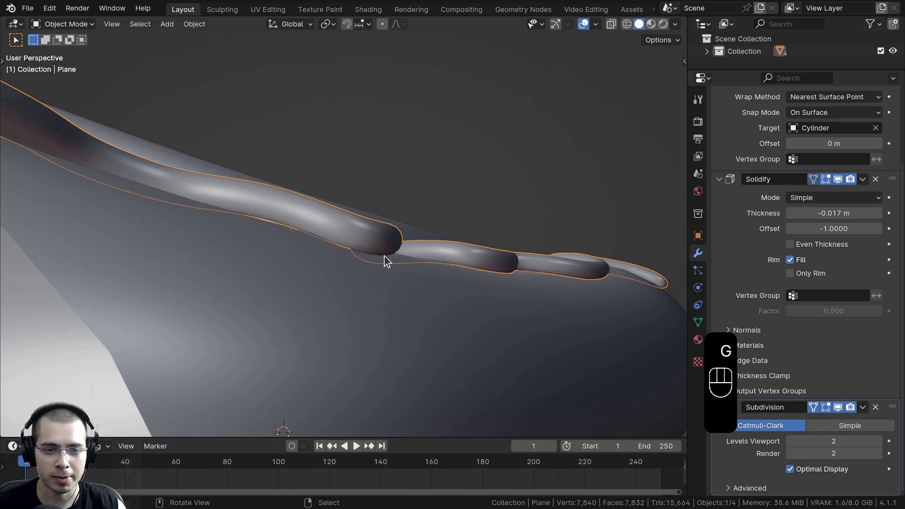
middle_drag(383, 248, 383, 245)
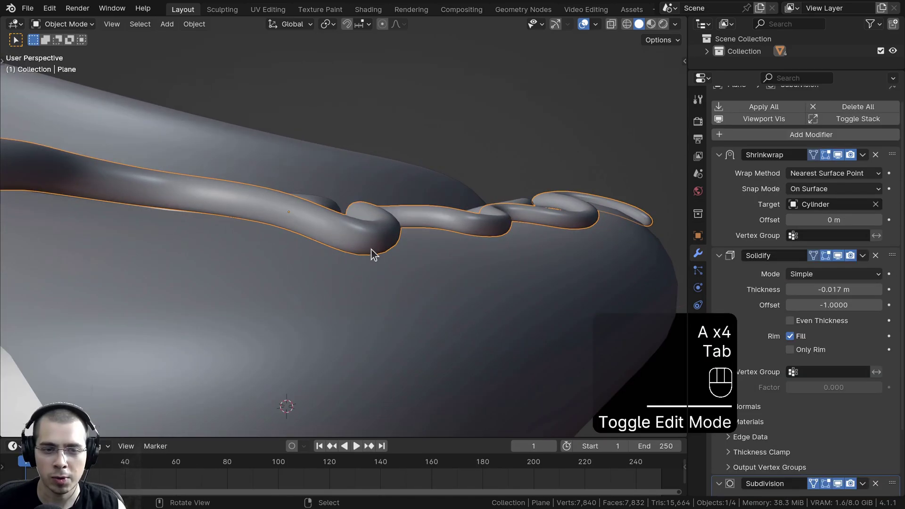
Step: Set the original strip's Solidify offset to about -0.178 and deselect it
scroll(785, 174, down, 4)
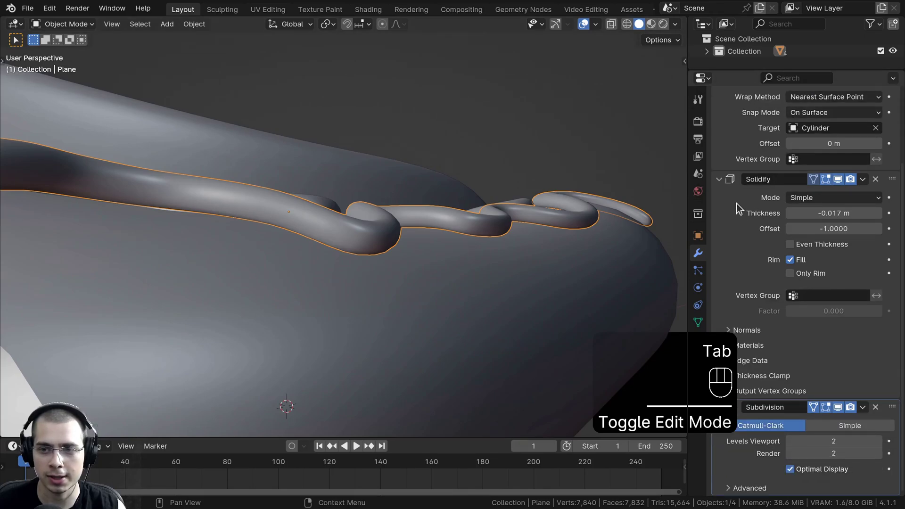
click(736, 203)
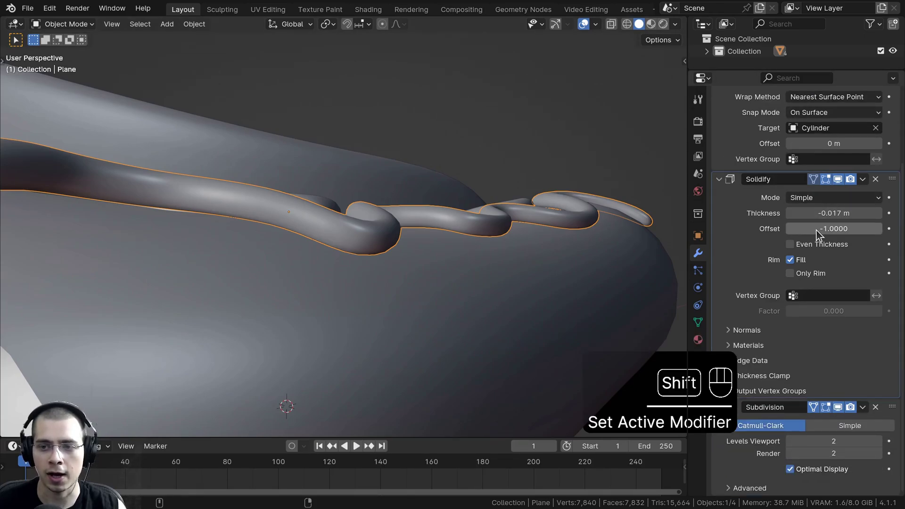
shift+drag(833, 228, 865, 228)
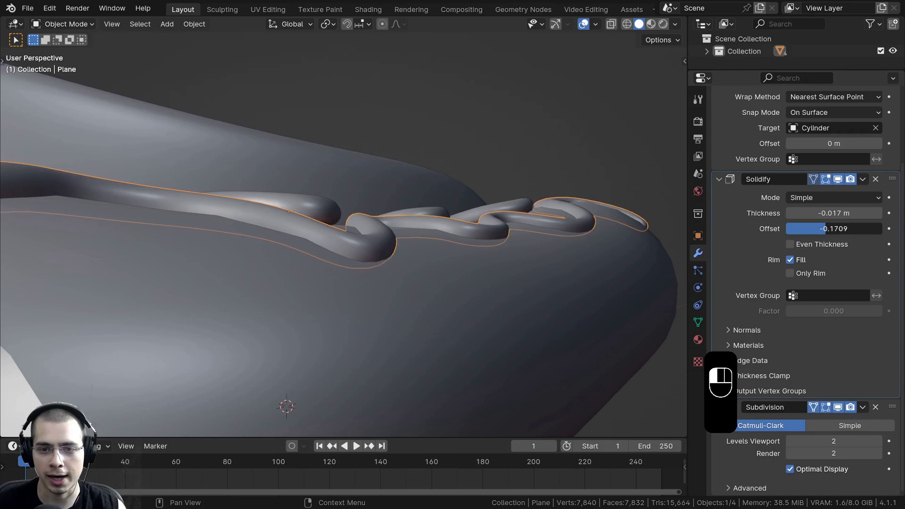
key(a)
scroll(362, 275, down, 5)
middle_drag(362, 275, 365, 245)
scroll(365, 246, up, 4)
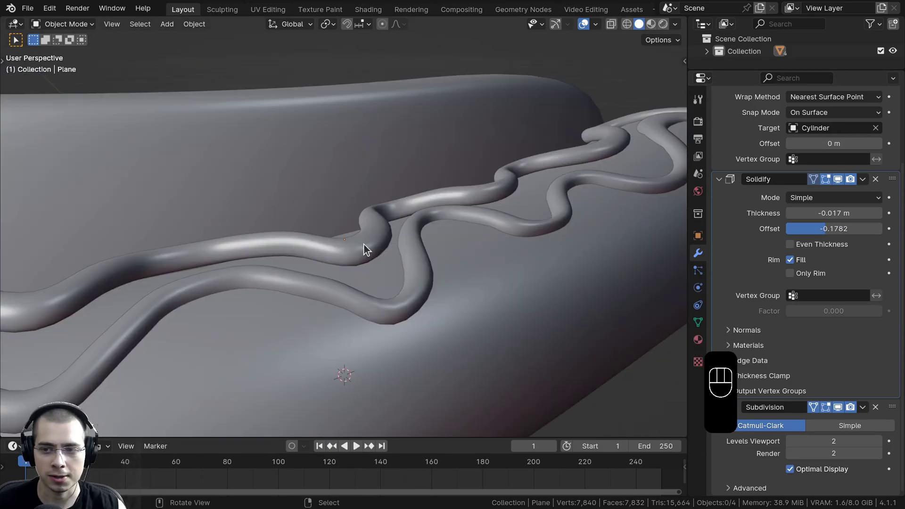
Step: Set the duplicated strip's Solidify offset to about -0.2425 and deselect it
click(365, 246)
shift+drag(820, 229, 844, 229)
key(a)
middle_drag(276, 200, 326, 268)
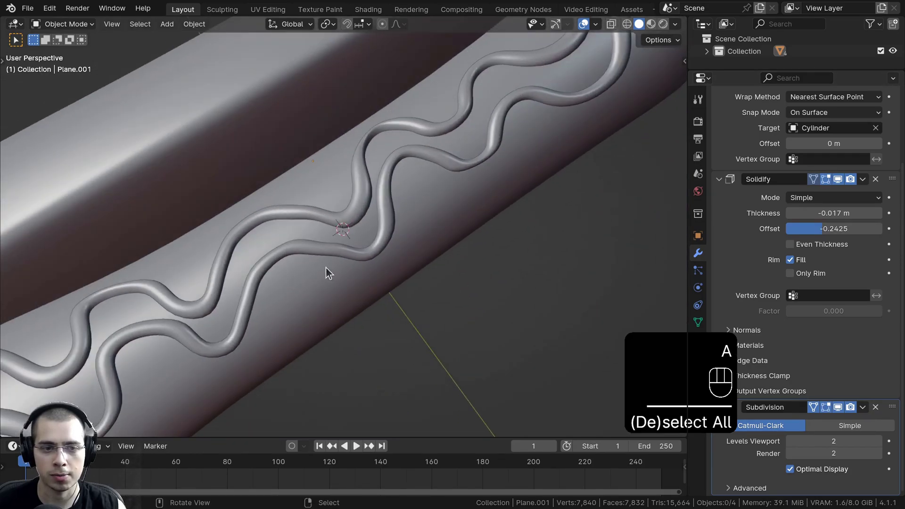
Step: Enter Edit Mode on the duplicated strip and move edges along its middle crest to reshape the bend
click(362, 208)
mouse_move(362, 208)
middle_down()
mouse_move(349, 211)
mouse_move(334, 254)
mouse_move(361, 169)
middle_up()
key(Tab)
scroll(340, 210, up, 3)
click(361, 168)
shift+click(340, 189)
key(g)
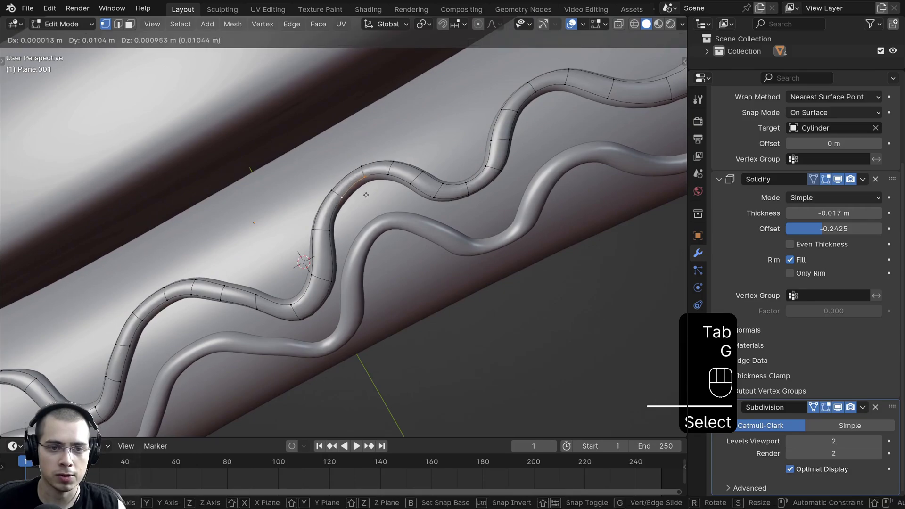
click(347, 167)
shift+click(331, 190)
key(g)
click(318, 183)
Step: Select the six vertices around the duplicate's trough by the 3D cursor, then rotate and move them
shift+middle_drag(260, 233, 293, 147)
key(a)
key(b)
drag(283, 164, 401, 281)
key(r)
click(409, 263)
key(g)
click(405, 273)
Step: Select the vertices around the next crest on the duplicated strip, then rotate and move them
shift+middle_drag(314, 177, 416, 180)
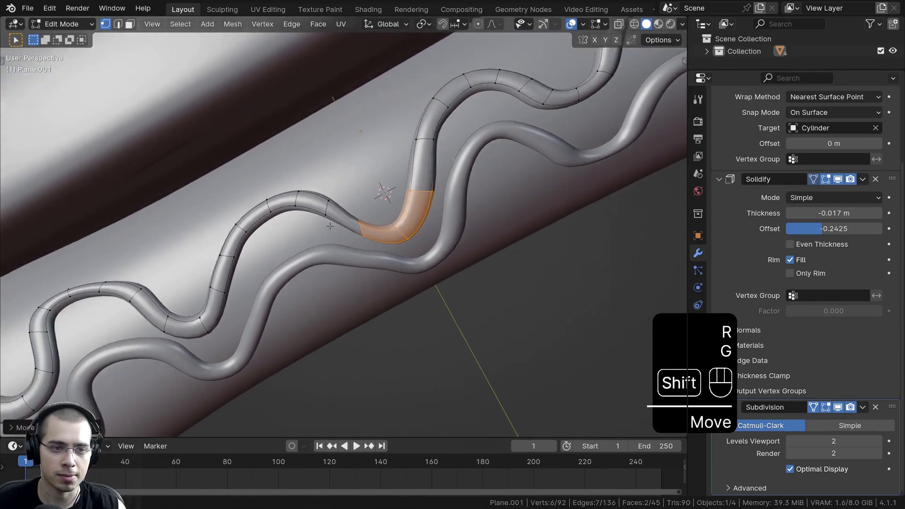
key(a)
drag(385, 146, 254, 238)
key(r)
click(375, 194)
key(g)
click(373, 184)
Step: Select the inner vertex on the slope left of the 3D cursor and move it to widen the strip there
key(a)
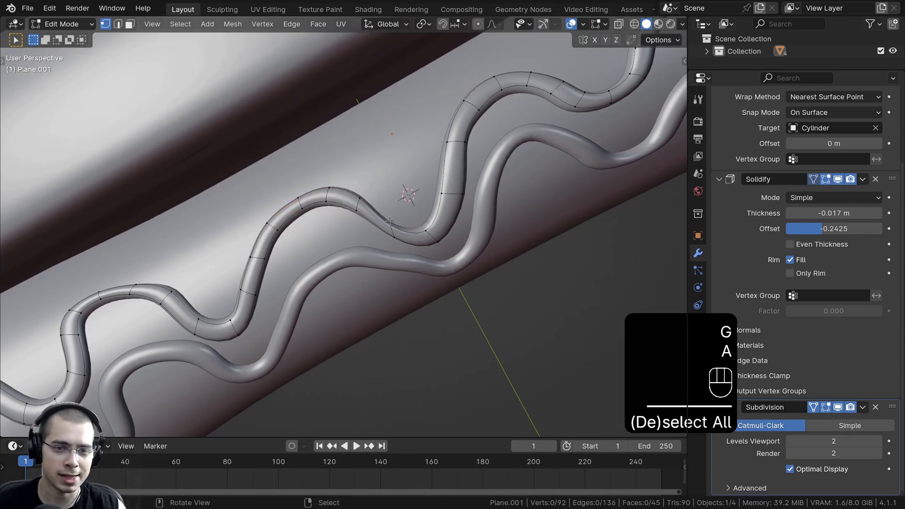
click(399, 215)
key(g)
click(401, 211)
Step: Select the edges on the right side of the duplicate's next trough, then rotate and move them
shift+middle_drag(401, 211, 485, 142)
key(a)
key(b)
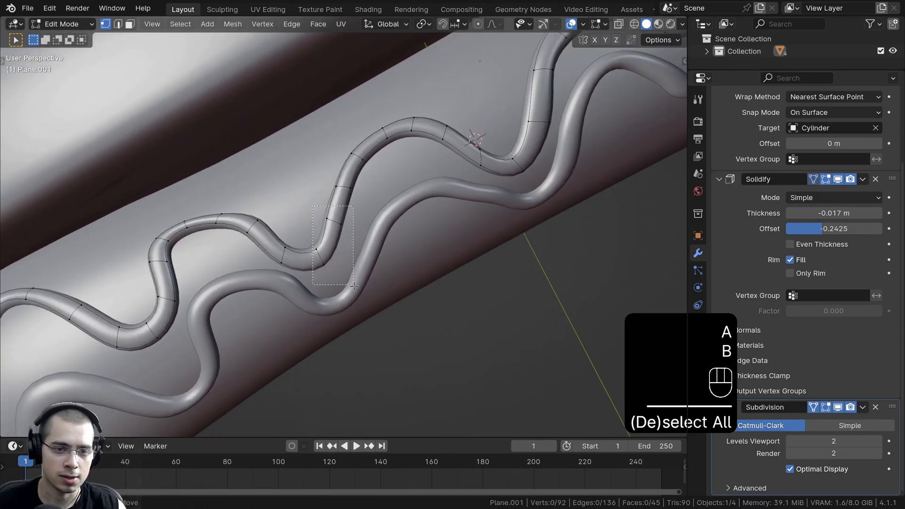
drag(354, 285, 354, 286)
key(r)
click(361, 280)
key(g)
click(369, 282)
Step: Move the edge on the slope above this trough, then adjust the outer vertex just above it
key(a)
click(337, 188)
shift+click(346, 191)
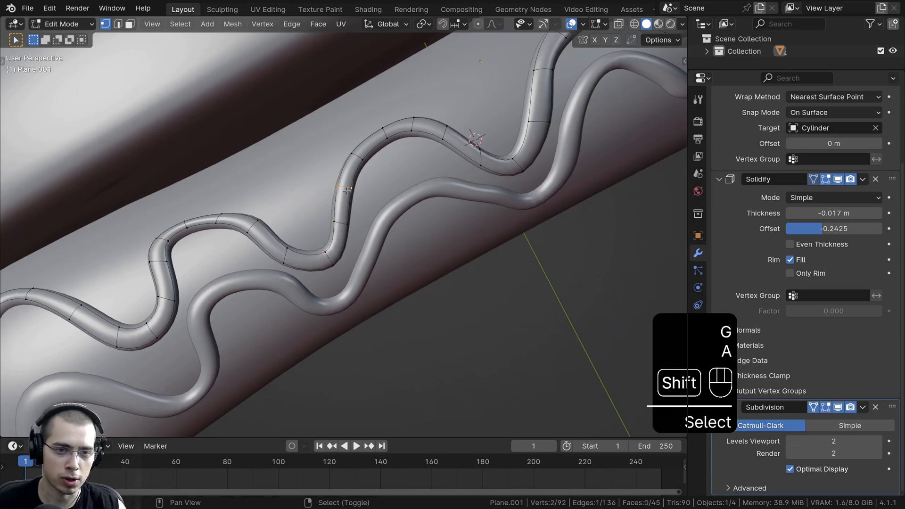
key(g)
click(345, 190)
click(350, 154)
key(g)
click(348, 152)
Step: Select three vertices on top of the duplicate's next crest and move them to reshape the curve
shift+middle_drag(273, 231, 400, 195)
key(a)
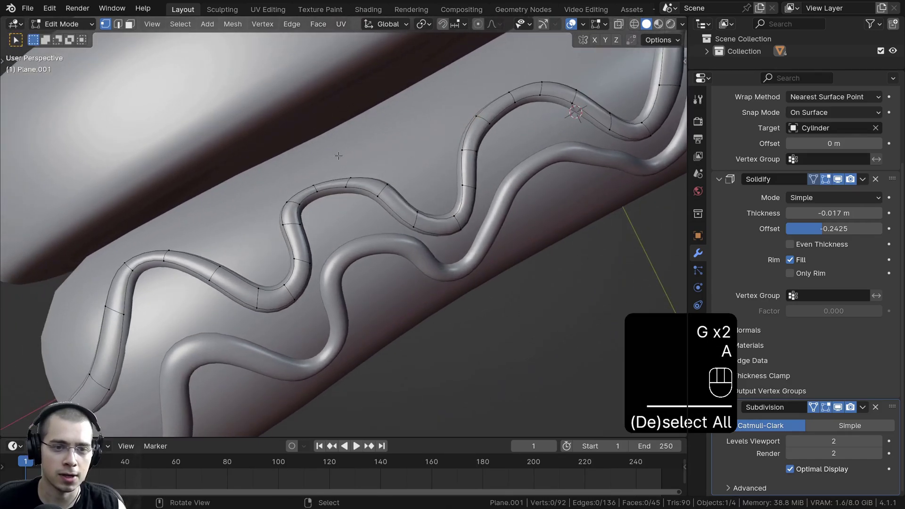
drag(306, 144, 325, 193)
key(g)
key(g)
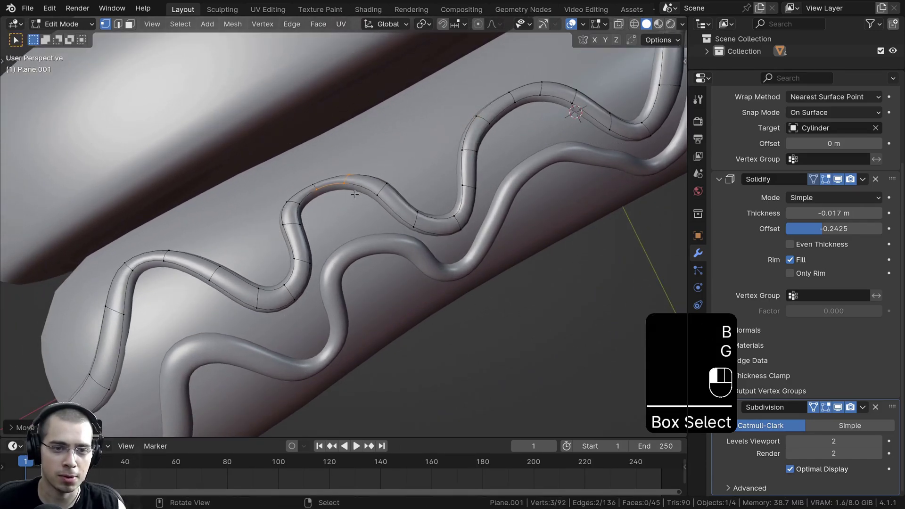
click(350, 162)
Step: Select the vertices at the duplicated strip's left end, then rotate and move them to reposition the tip
shift+middle_drag(349, 162, 459, 98)
key(a)
key(b)
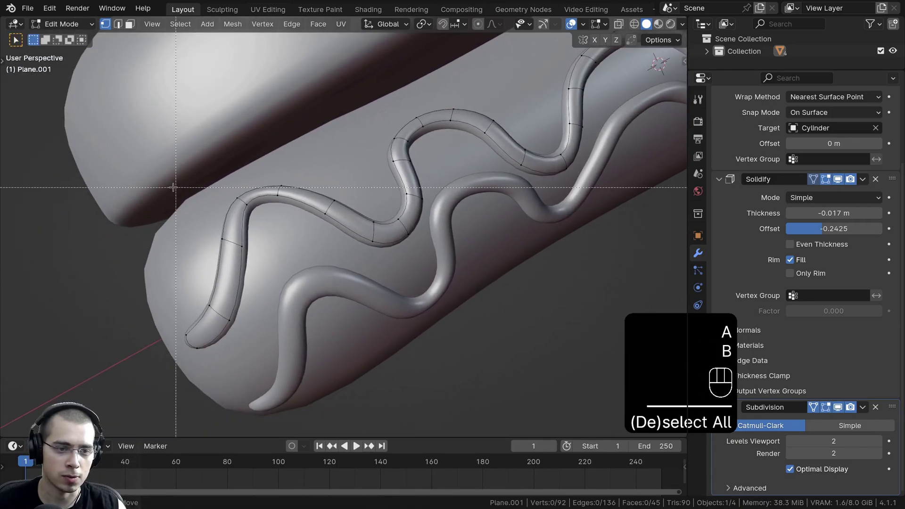
drag(174, 187, 253, 351)
key(r)
click(242, 379)
key(g)
click(244, 383)
Step: Compare both sauce strips' tips, set the original strip's Solidify offset to -0.5062, and save the file
scroll(244, 383, down, 2)
shift+middle_drag(253, 349, 279, 389)
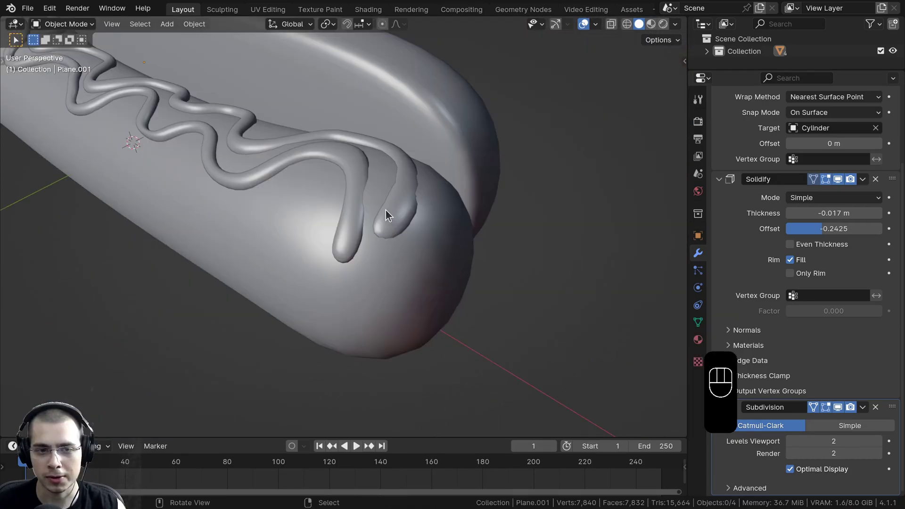
scroll(377, 204, up, 2)
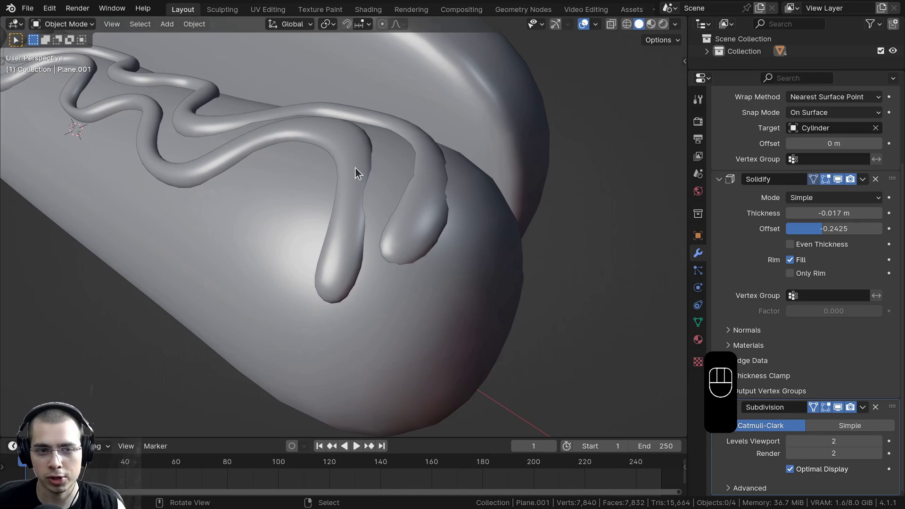
click(363, 197)
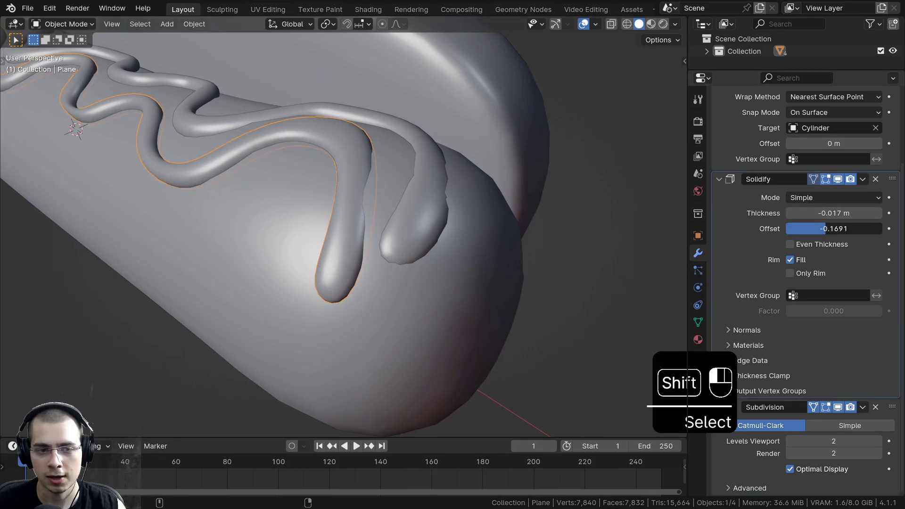
shift+click(426, 230)
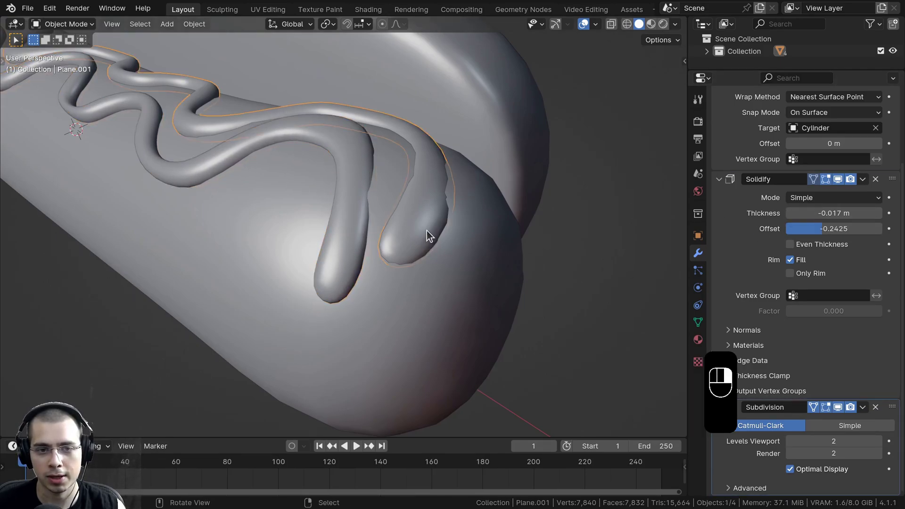
drag(819, 229, 811, 229)
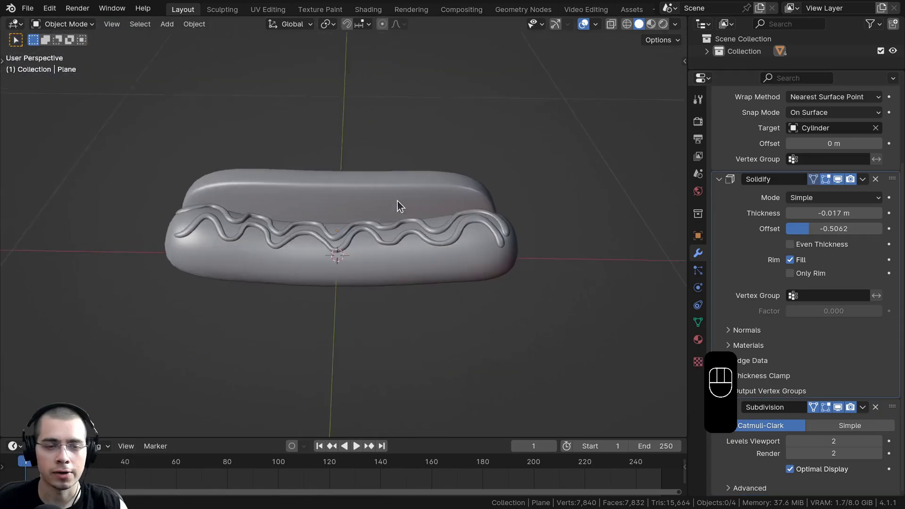
middle_drag(397, 200, 401, 199)
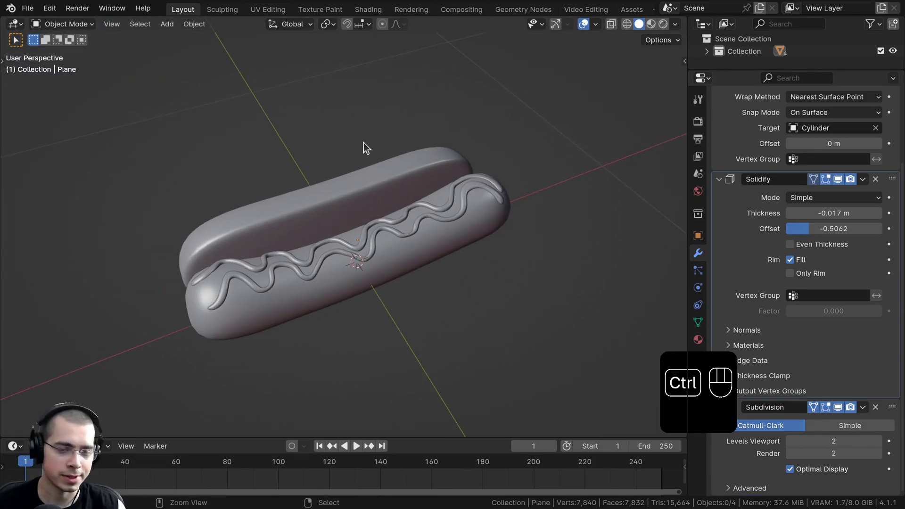
key(ctrl+s)
middle_drag(363, 143, 313, 151)
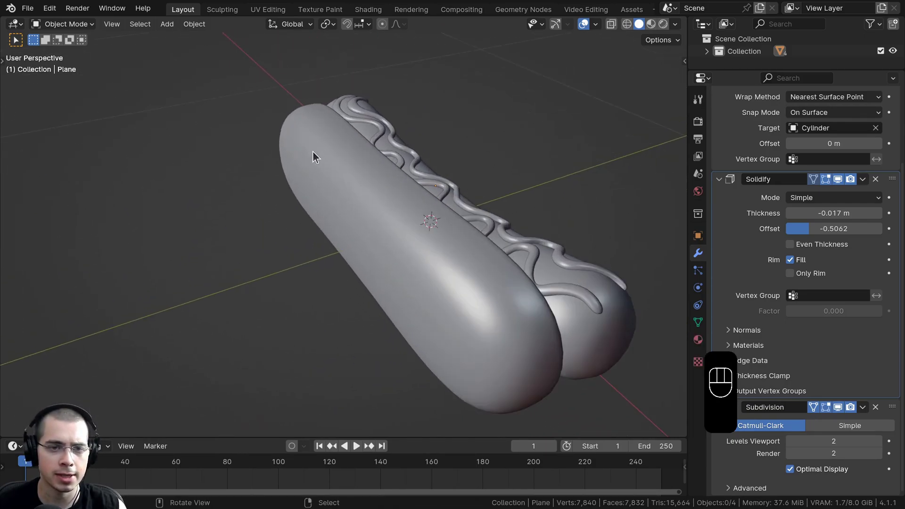
click(415, 284)
shift+middle_drag(413, 267, 469, 210)
key(g)
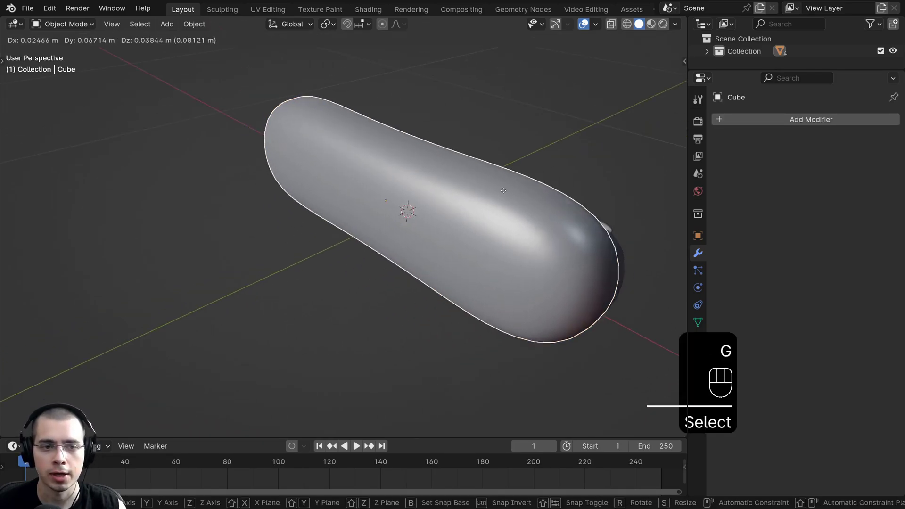
right_click(458, 183)
scroll(307, 181, down, 3)
key(a)
middle_drag(377, 168, 294, 181)
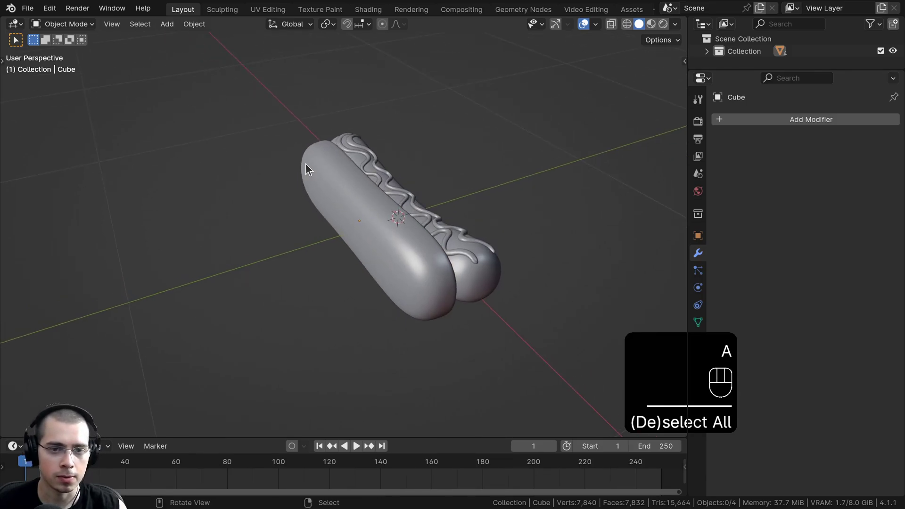
Step: Add a cube at the world origin and scale it down to a small block
key(shift+c)
middle_drag(365, 169, 383, 102)
key(shift+a)
mouse_move(383, 103)
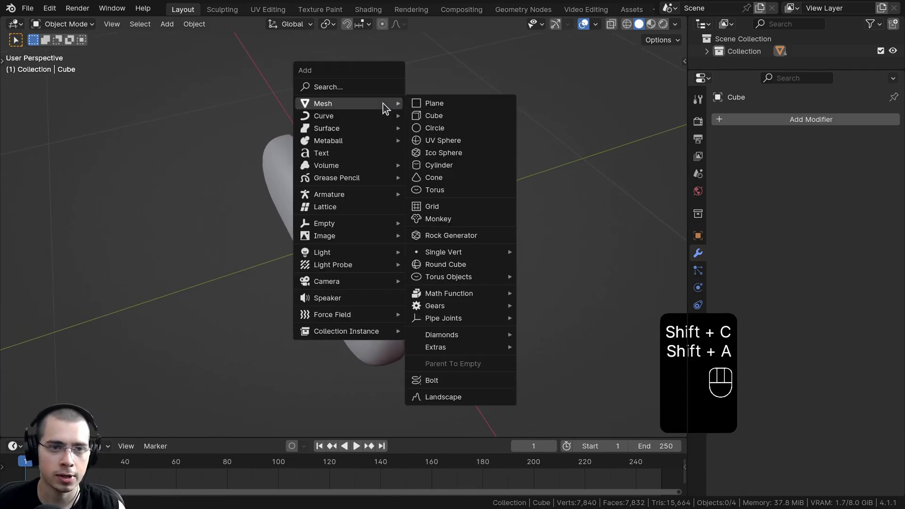
click(463, 122)
scroll(431, 132, down, 5)
key(s)
key(s)
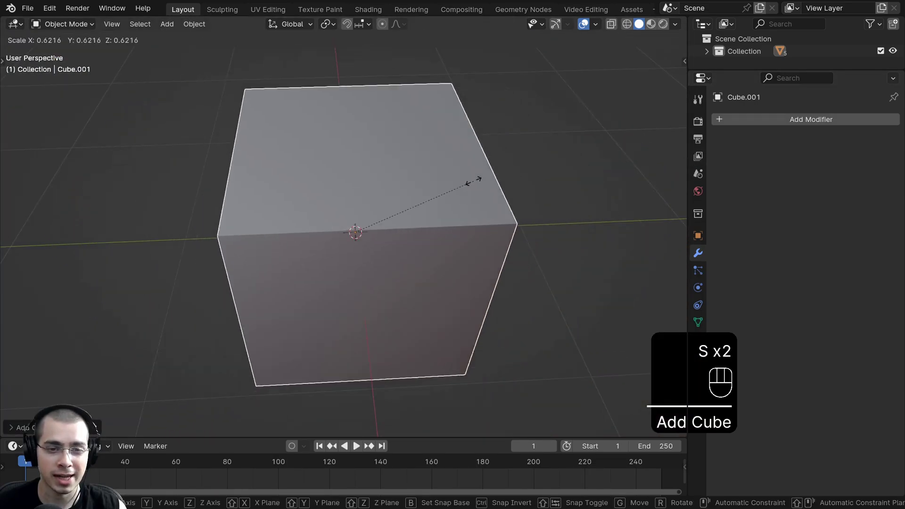
key(s)
click(404, 227)
scroll(575, 253, up, 4)
key(s)
click(453, 240)
Step: Move the small cube along Y to just outside the bun half, and scale it down to a tiny block
shift+middle_drag(450, 222, 522, 202)
key(g)
middle_click(447, 209)
click(376, 216)
scroll(523, 202, up, 1)
key(s)
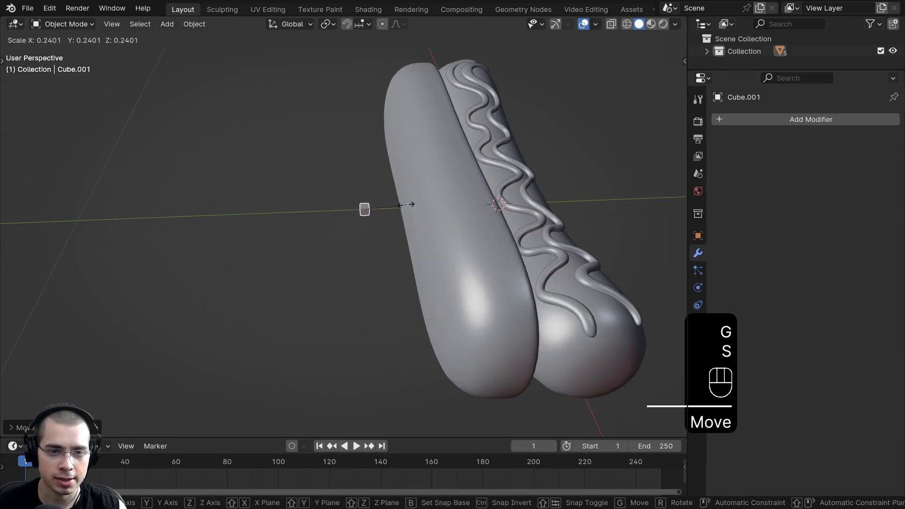
click(405, 204)
key(g)
middle_click(401, 206)
click(390, 206)
key(s)
click(395, 206)
Step: Scale the block's mesh to about 0.18 along Z and about 0.75 along X in Edit Mode
key(Tab)
scroll(424, 207, up, 8)
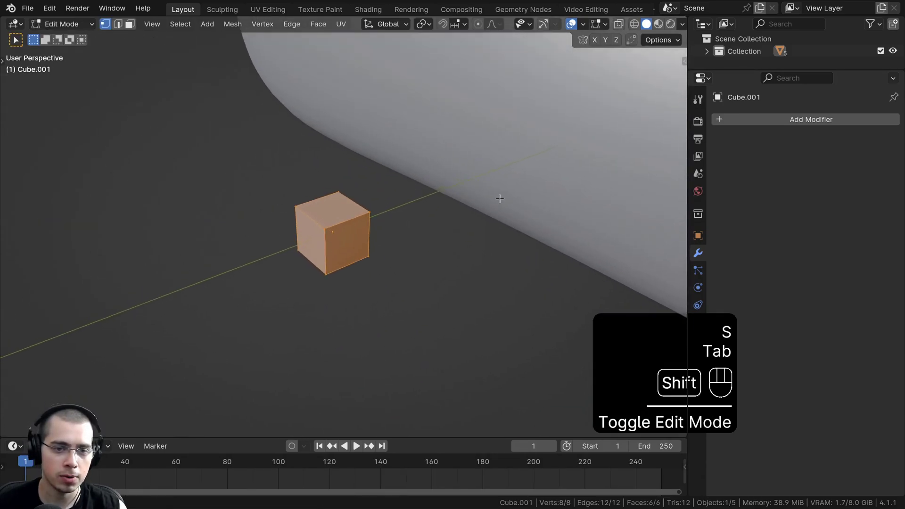
shift+middle_drag(500, 198, 535, 193)
key(s)
key(z)
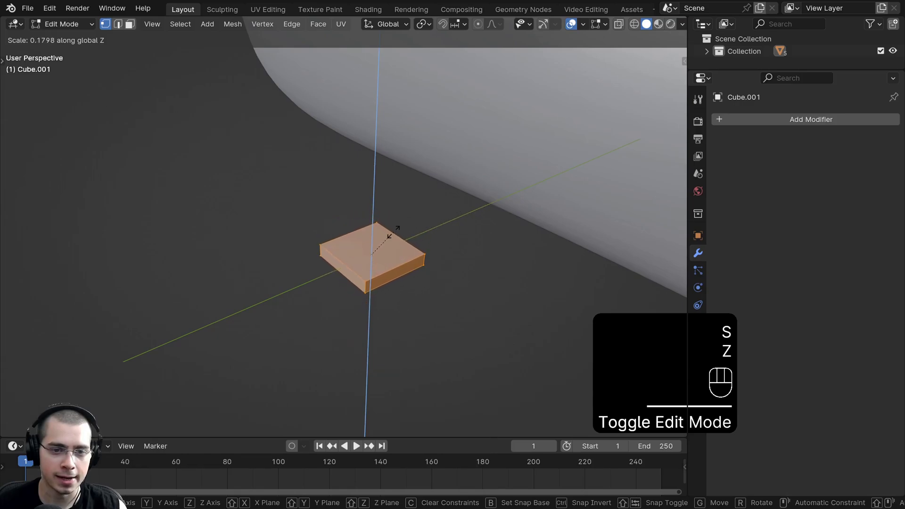
click(391, 232)
middle_drag(405, 231, 542, 279)
key(s)
key(x)
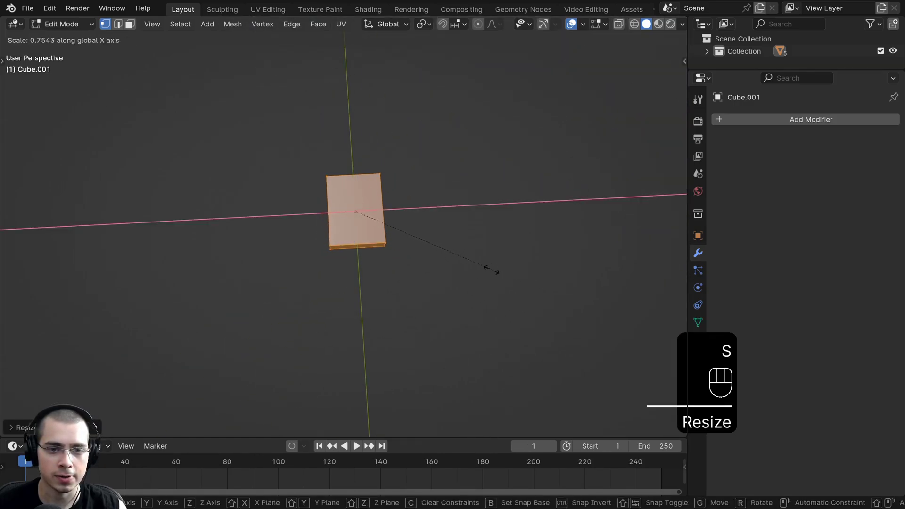
click(494, 266)
Step: Return to Object Mode and apply the flattened block's scale
scroll(434, 219, down, 5)
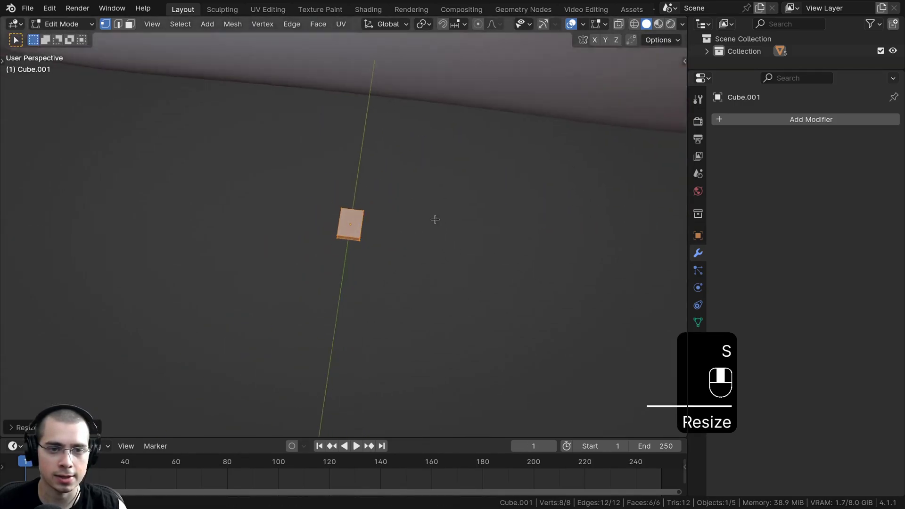
middle_drag(434, 218, 388, 180)
key(Tab)
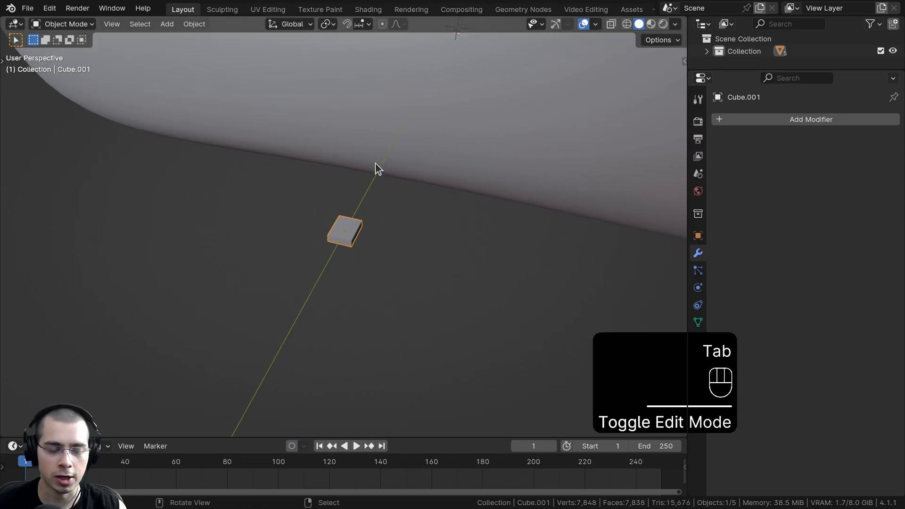
key(ctrl+a)
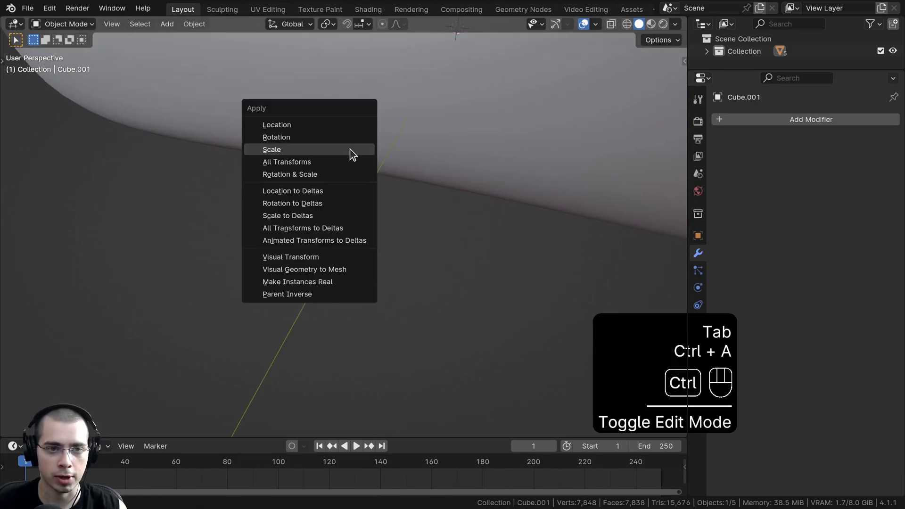
click(287, 151)
Step: Enter Edit Mode on the block and switch the viewport to orthographic projection to avoid close-up clipping
scroll(349, 289, up, 3)
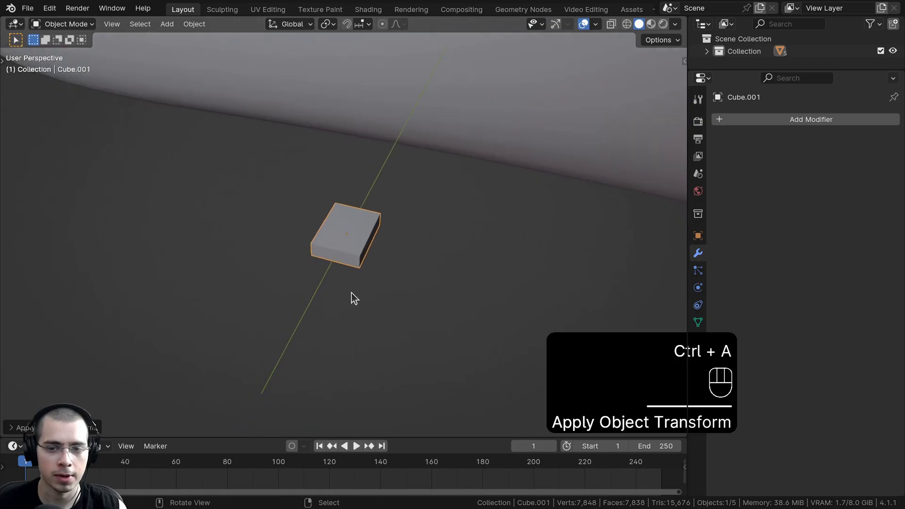
key(Tab)
middle_drag(351, 293, 355, 232)
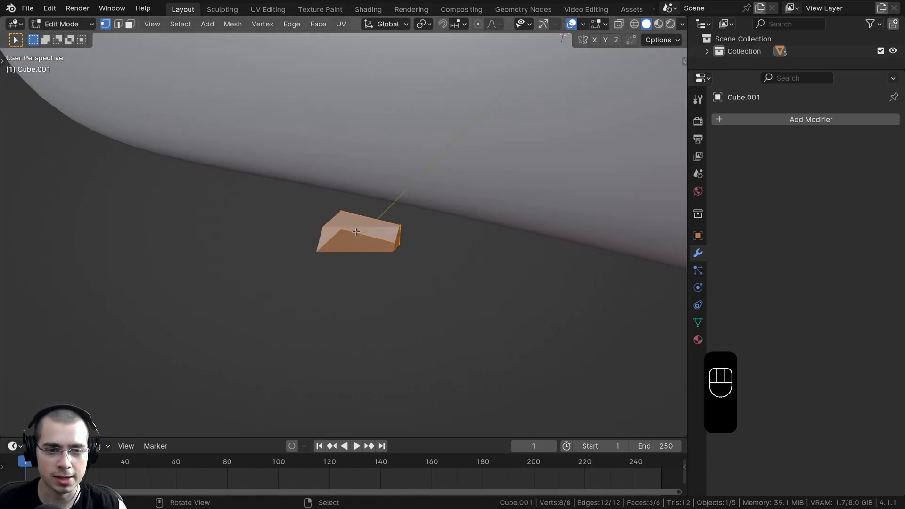
middle_drag(407, 214, 411, 214)
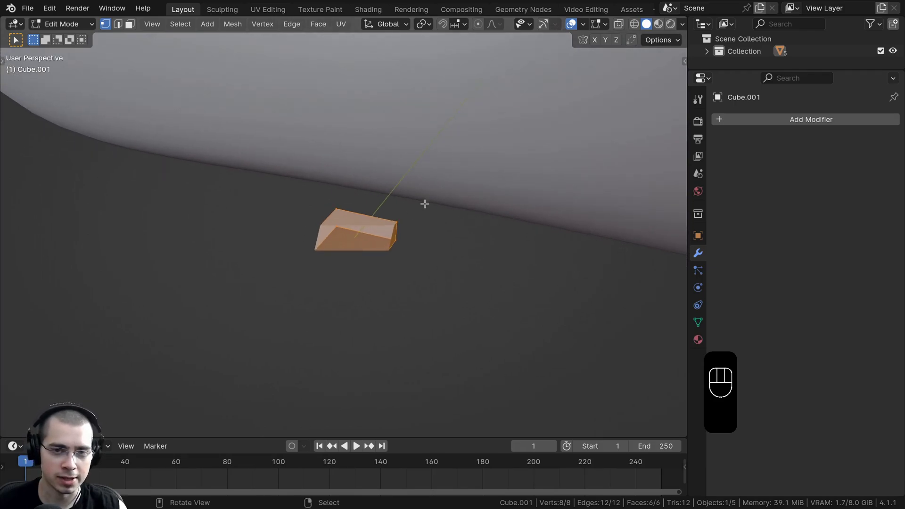
key(n)
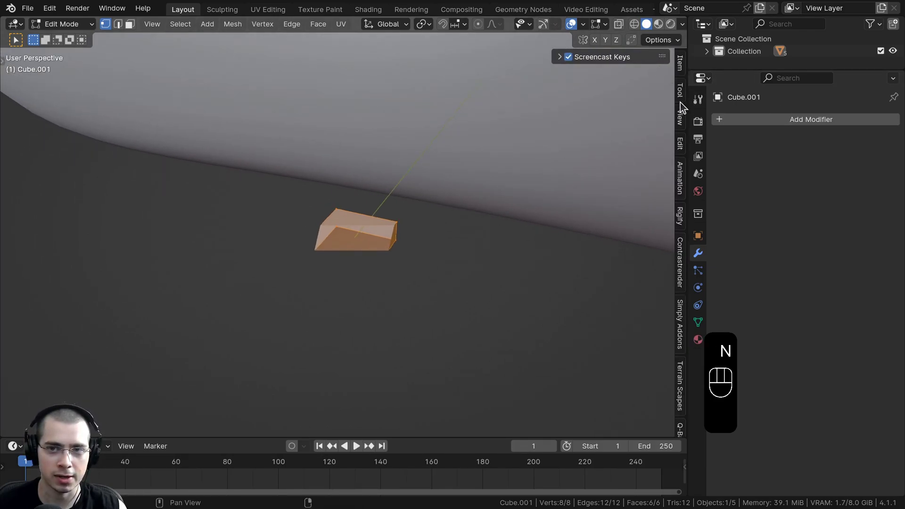
key(n)
middle_drag(523, 175, 376, 263)
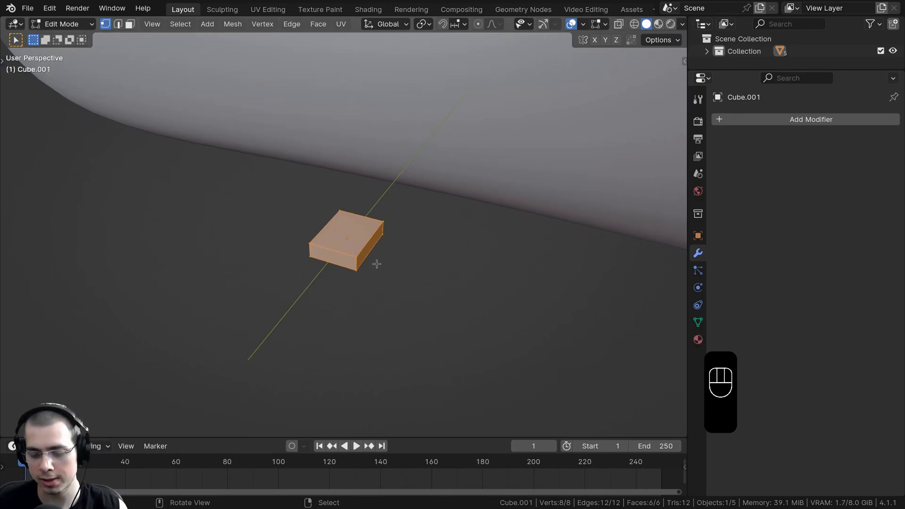
key(KP_5)
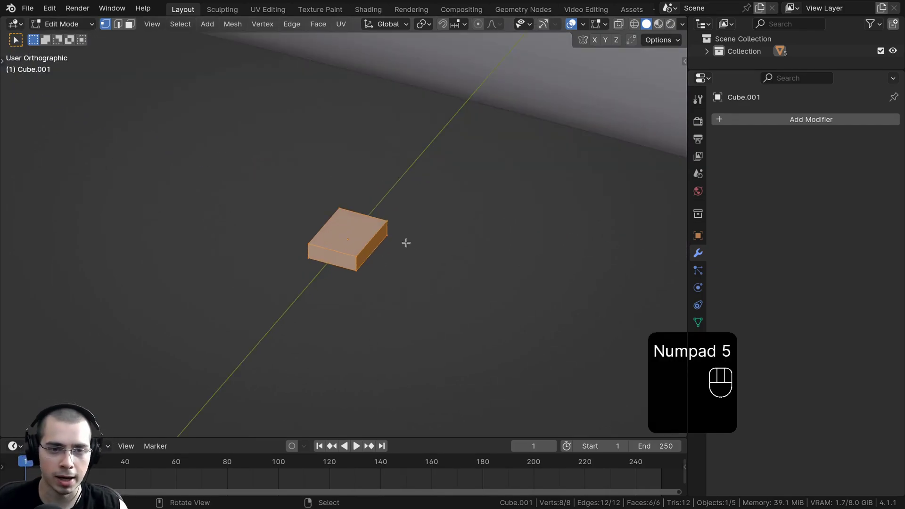
middle_drag(406, 242, 408, 218)
scroll(394, 221, up, 2)
shift+middle_drag(408, 218, 405, 216)
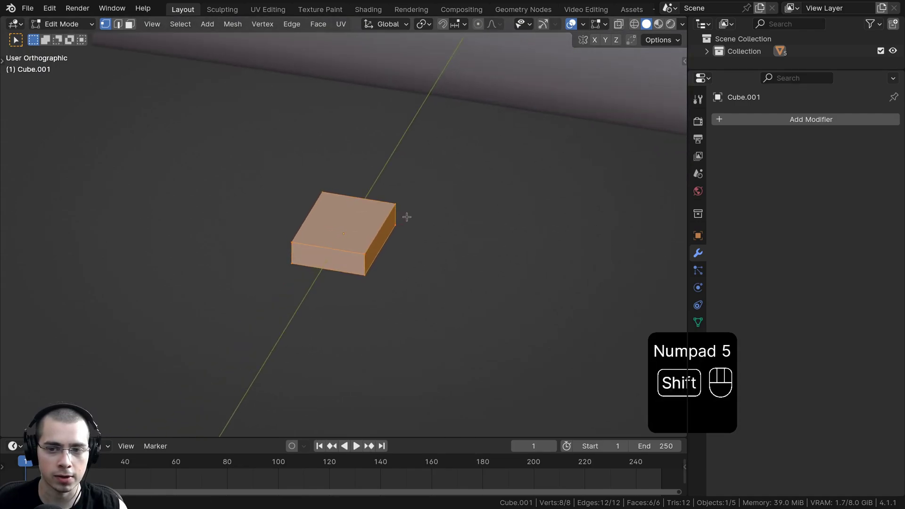
Step: Toggle the view to perspective and back to orthographic, and inspect the block up close
click(152, 25)
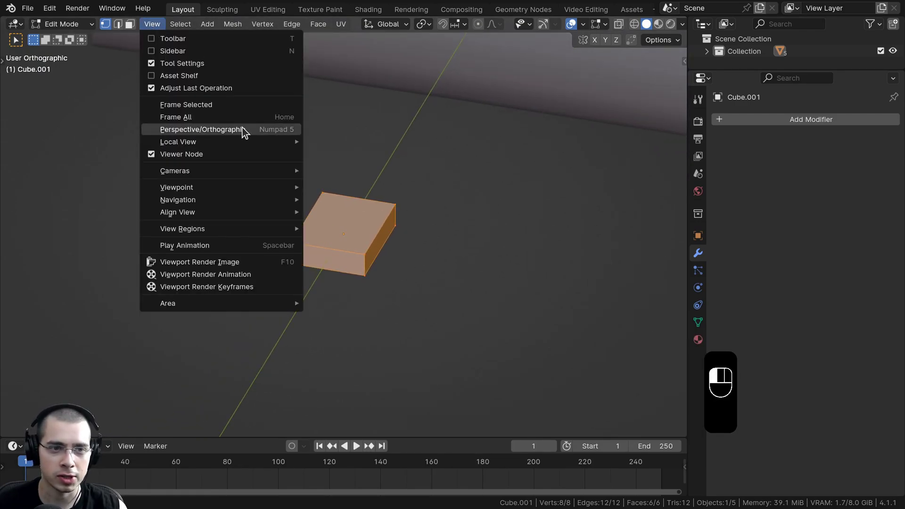
click(157, 129)
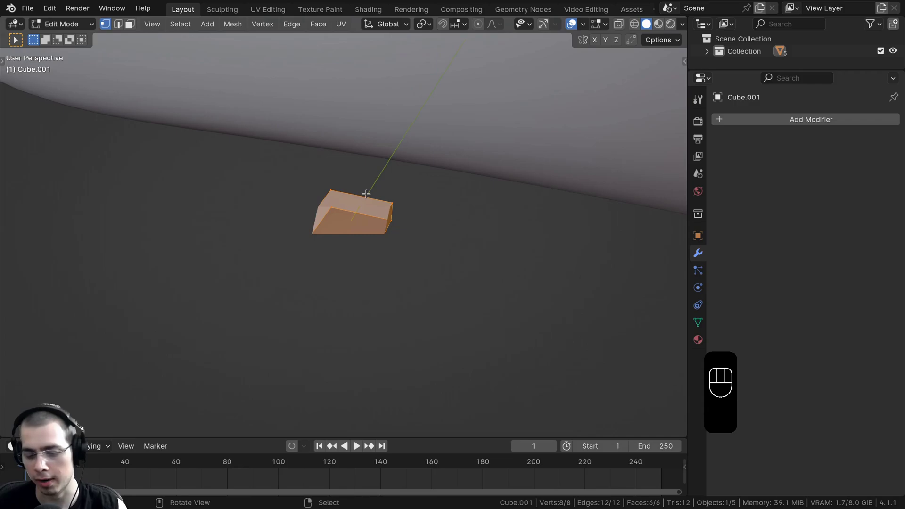
key(KP_5)
scroll(462, 213, up, 8)
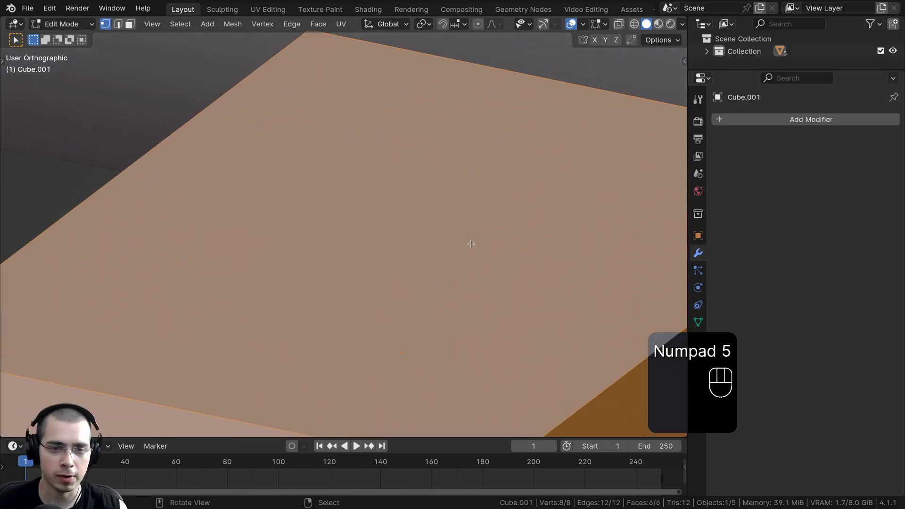
scroll(471, 243, down, 3)
scroll(429, 290, down, 8)
scroll(430, 283, up, 8)
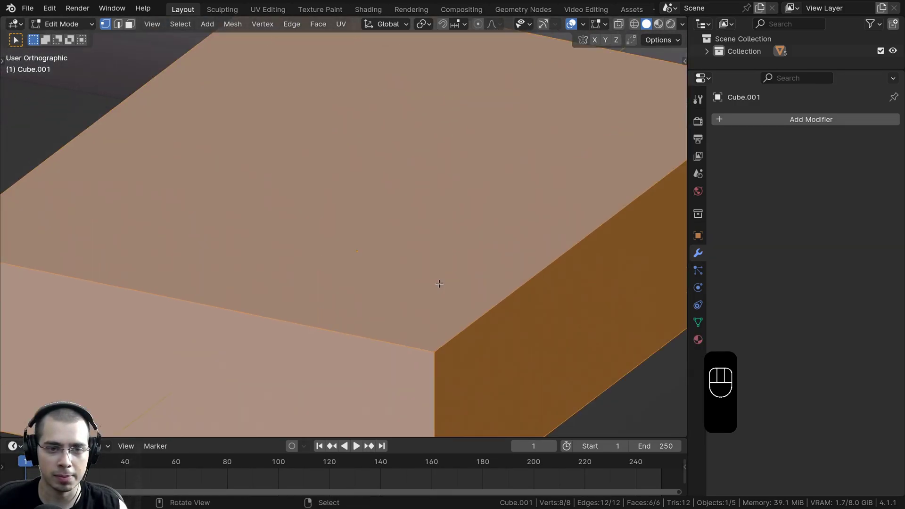
Step: Scale the block up along Z to make it thicker
scroll(434, 282, down, 7)
key(s)
key(z)
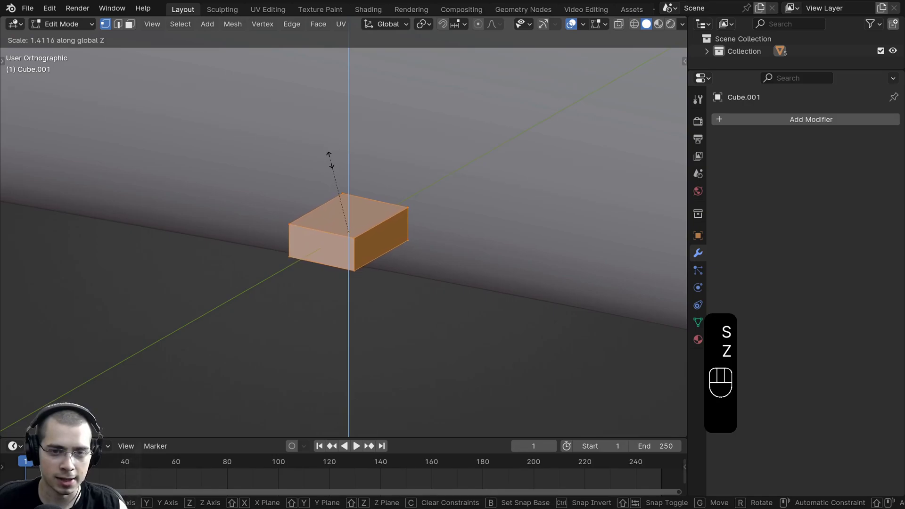
click(336, 188)
Step: Select the block's end face pointing away from the bun in face mode, and move it along Y to shorten the block
middle_drag(335, 188, 278, 231)
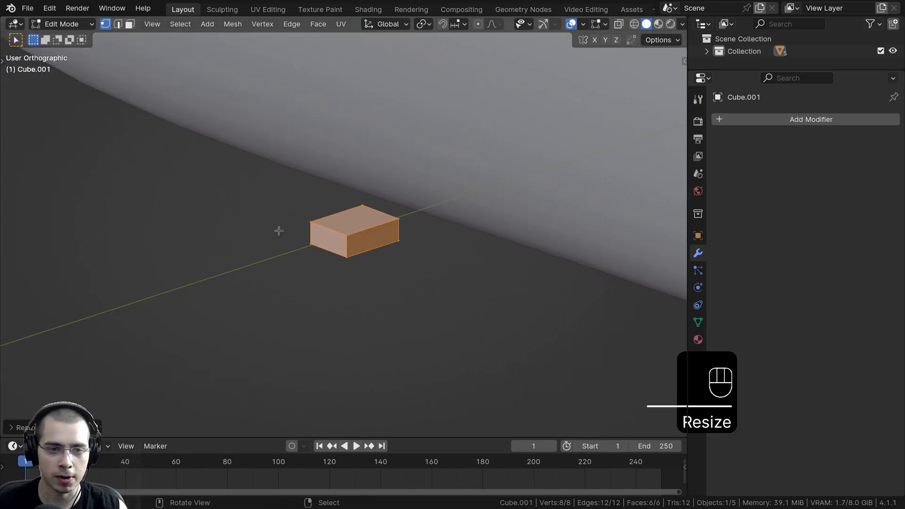
click(132, 24)
right_click(338, 242)
middle_drag(338, 242, 293, 277)
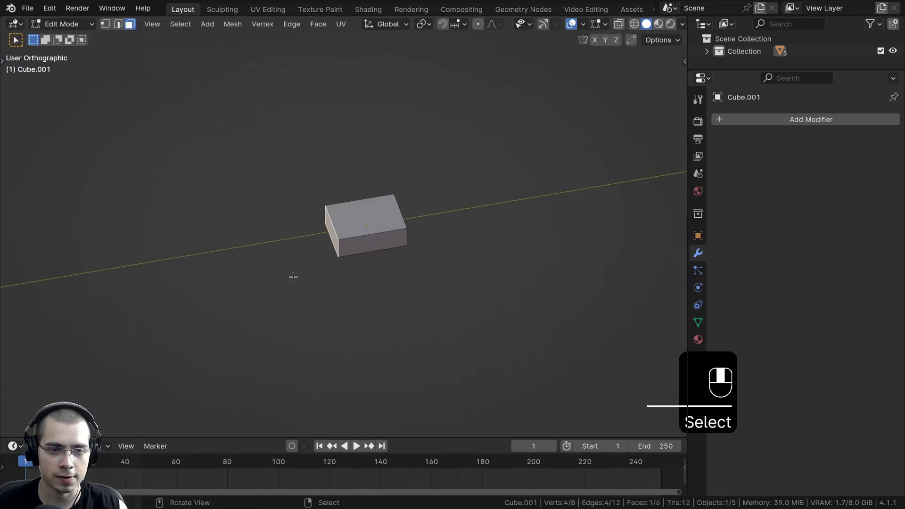
scroll(358, 264, up, 2)
key(g)
middle_click(436, 245)
click(440, 240)
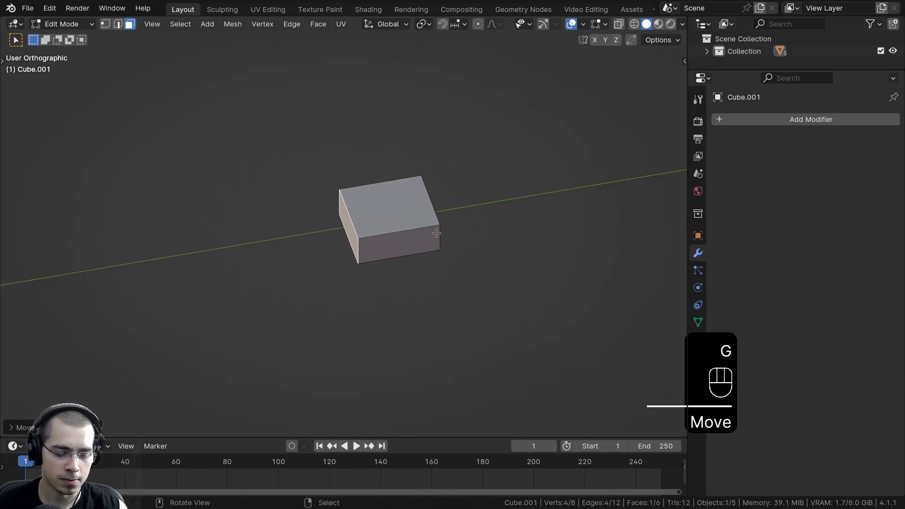
Step: Extrude the selected end face outward along its normal to add a second segment
middle_drag(436, 233, 416, 234)
key(e)
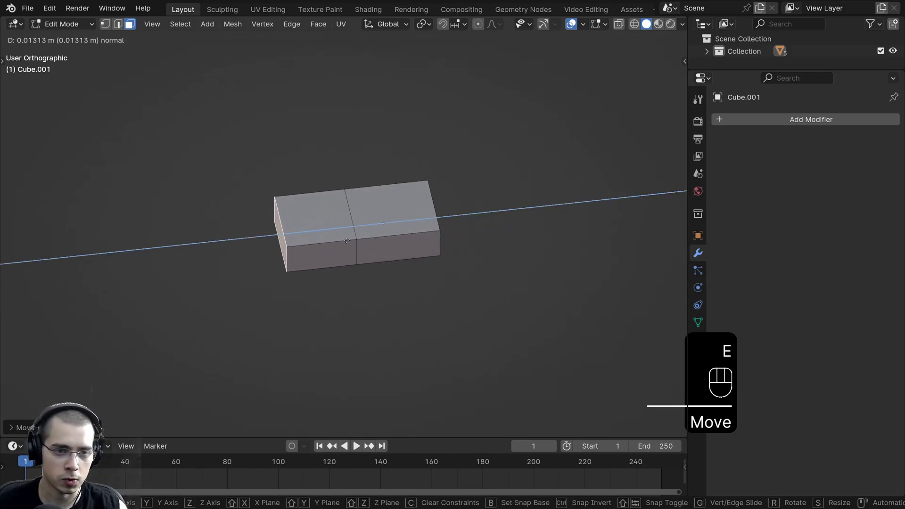
click(337, 242)
Step: Scale the extruded end face down uniformly and narrow it further along X, tapering the block to a tip
middle_drag(336, 242, 458, 271)
key(s)
click(403, 272)
key(s)
middle_click(387, 286)
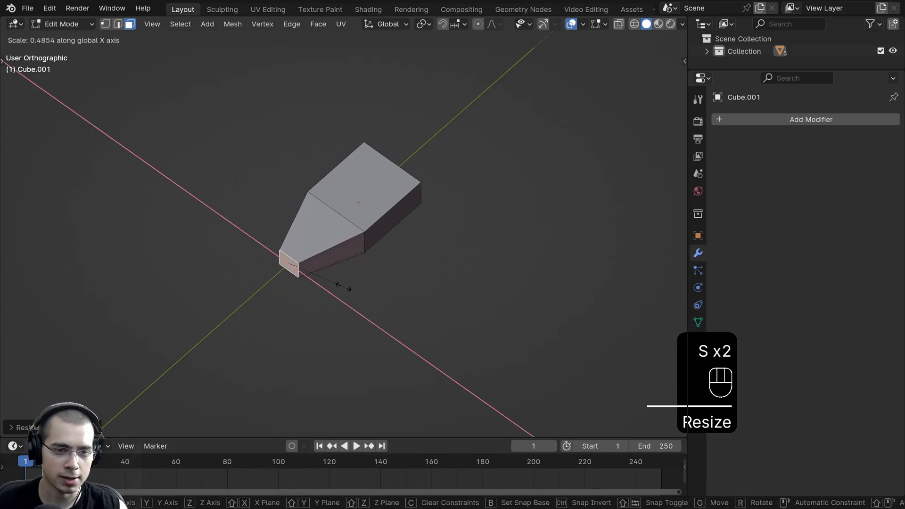
key(s)
click(358, 278)
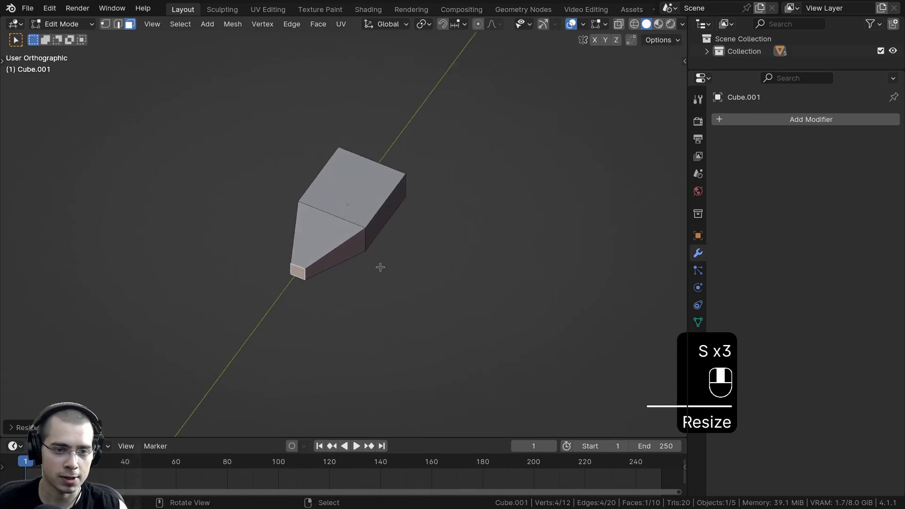
key(s)
key(x)
click(410, 269)
key(Tab)
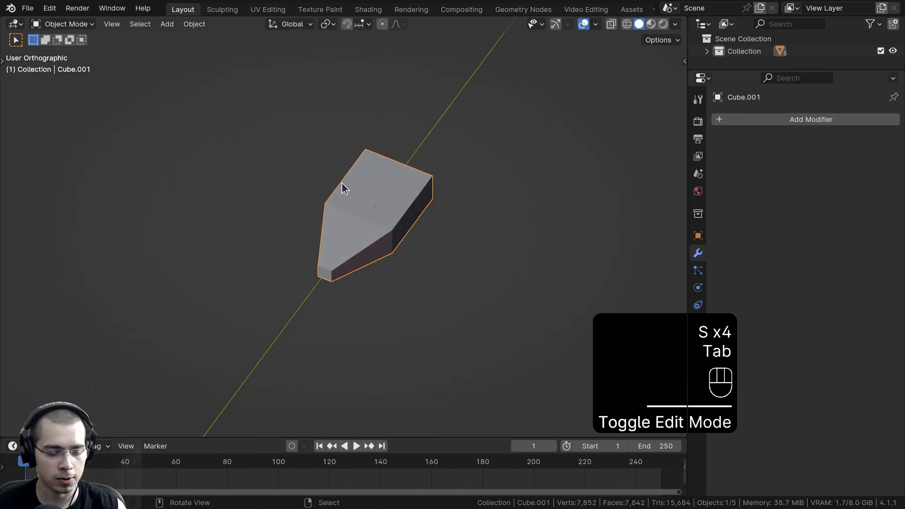
Step: Smooth the tapered piece with a Subdivision modifier at viewport and render level 1, and shade it smooth
key(ctrl+1)
middle_drag(343, 186, 383, 214)
key(w)
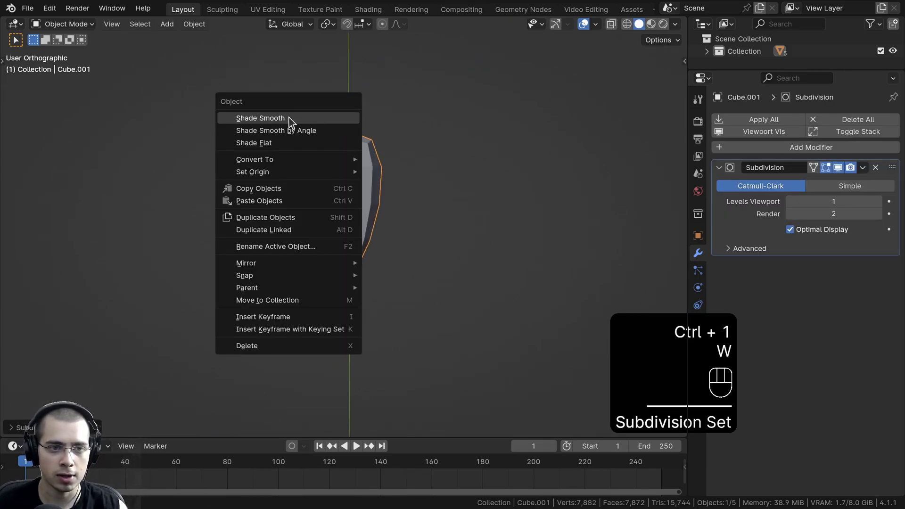
click(314, 122)
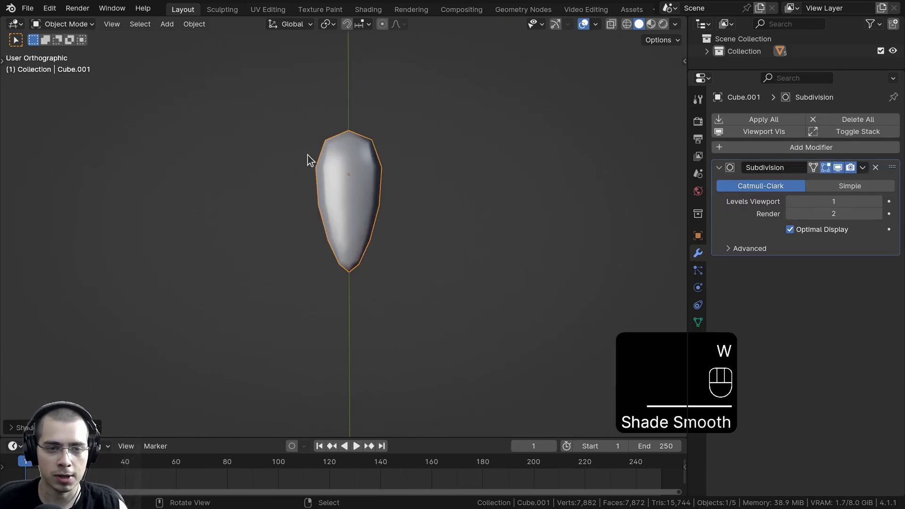
click(792, 212)
middle_drag(414, 198, 412, 202)
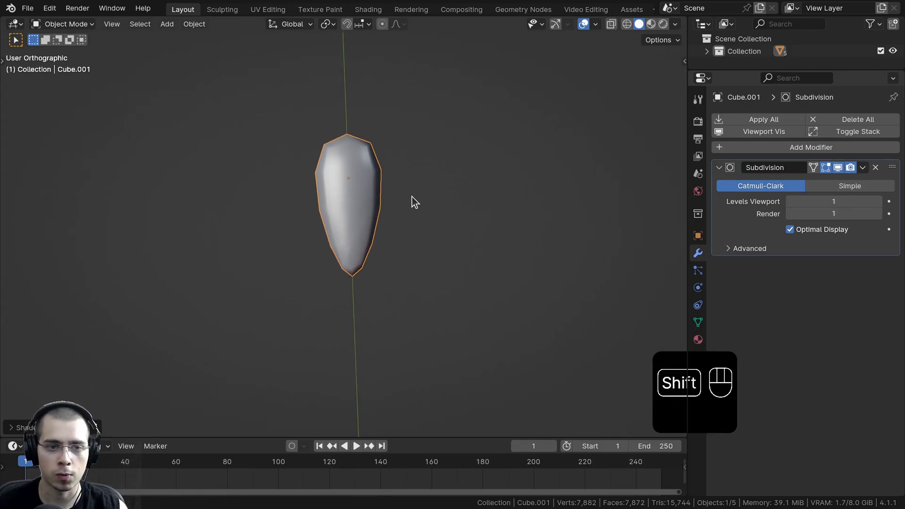
Step: Narrow the small tip face along X in edit mode and check the sharpened point
scroll(414, 234, up, 1)
key(Tab)
shift+middle_drag(403, 282, 401, 229)
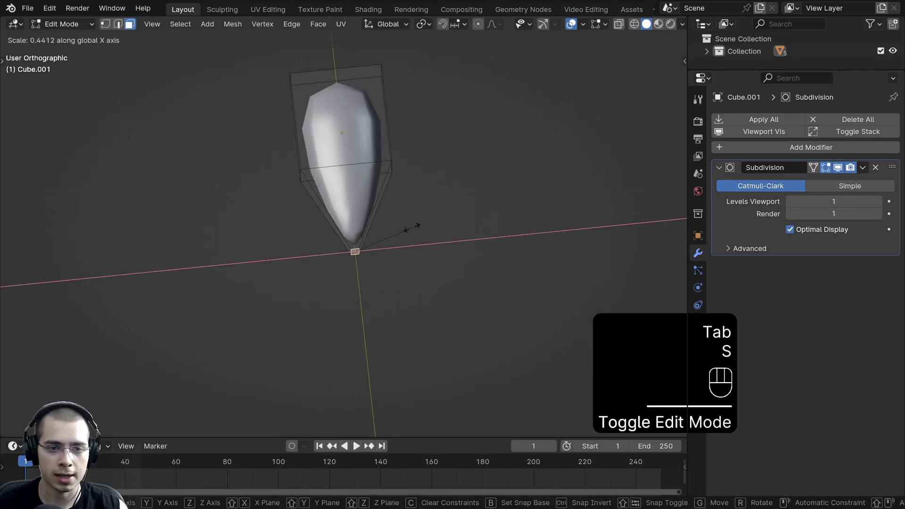
click(399, 231)
middle_drag(399, 230, 376, 222)
scroll(453, 189, up, 9)
scroll(377, 221, down, 9)
middle_drag(358, 221, 332, 232)
Step: Select the face at the blunt end of the cage and scale it along X to adjust that end's width
click(293, 217)
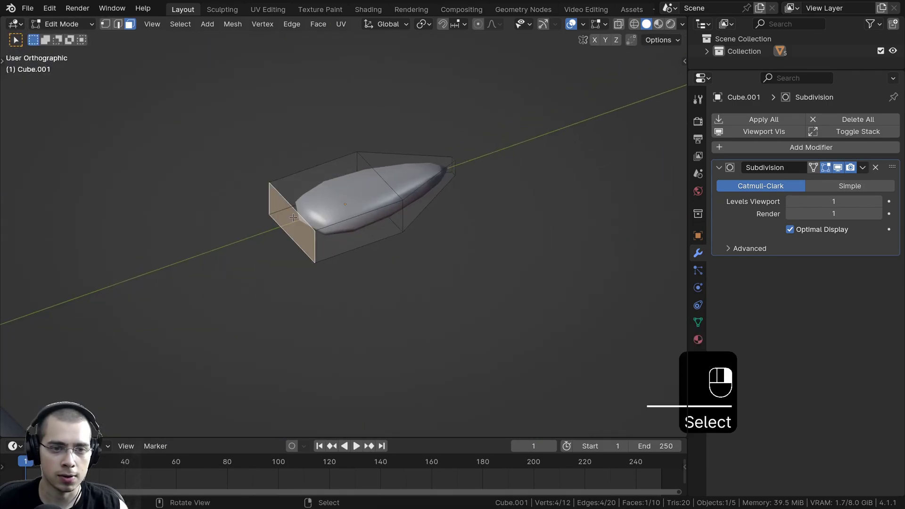
middle_drag(297, 232, 348, 314)
key(s)
key(x)
click(409, 298)
key(Tab)
scroll(361, 219, down, 3)
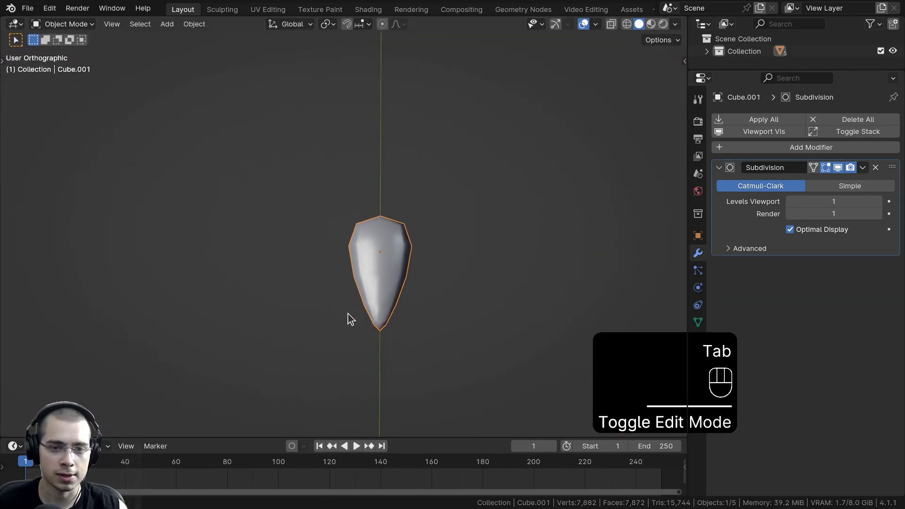
Step: Apply the piece's Subdivision modifier and select its whole mesh in edit mode
click(862, 168)
click(800, 182)
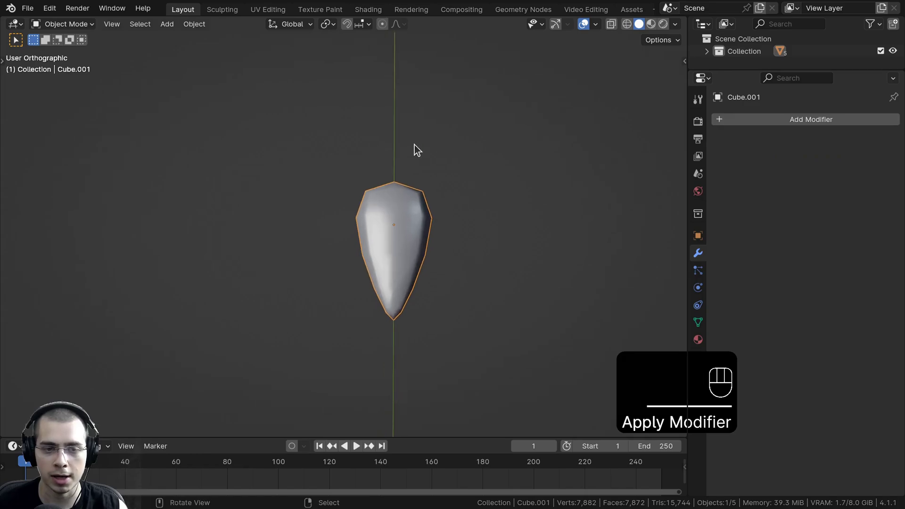
key(Tab)
middle_drag(414, 148, 376, 194)
key(a)
key(a)
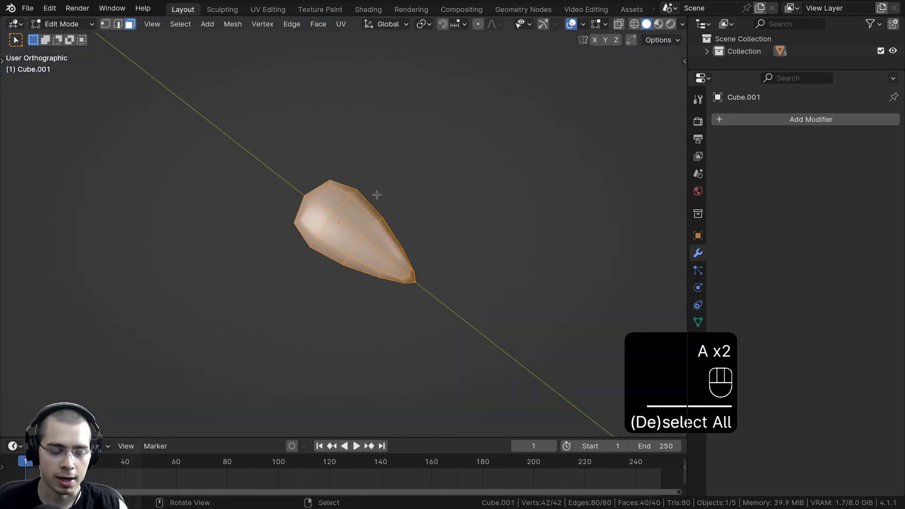
key(a)
key(a)
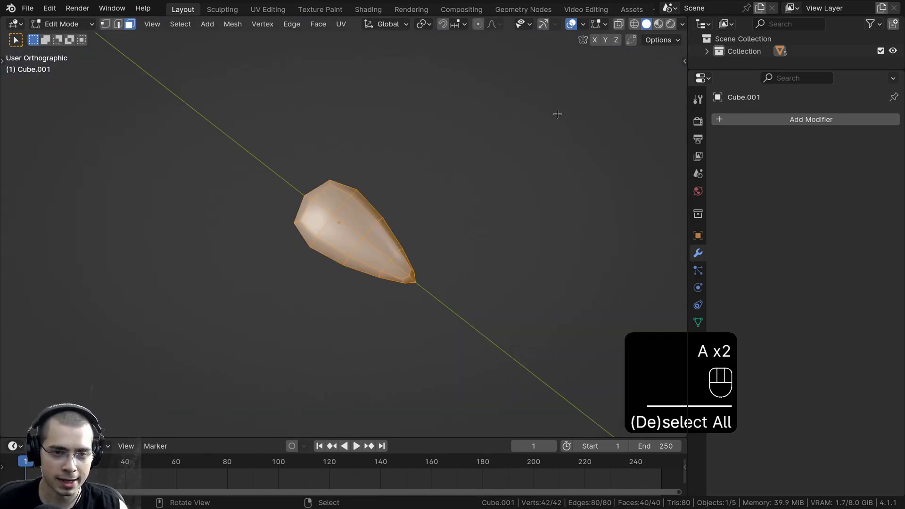
Step: Move the whole mesh in edit mode to centre it around its object origin
key(g)
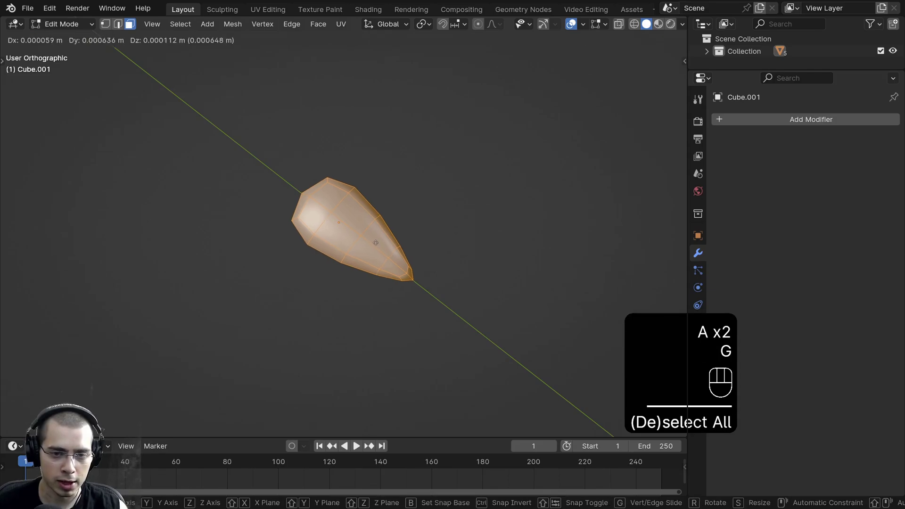
middle_click(372, 238)
click(363, 227)
middle_drag(363, 227, 373, 280)
key(g)
middle_click(374, 280)
click(357, 229)
middle_drag(337, 218, 317, 228)
scroll(337, 198, down, 4)
key(Tab)
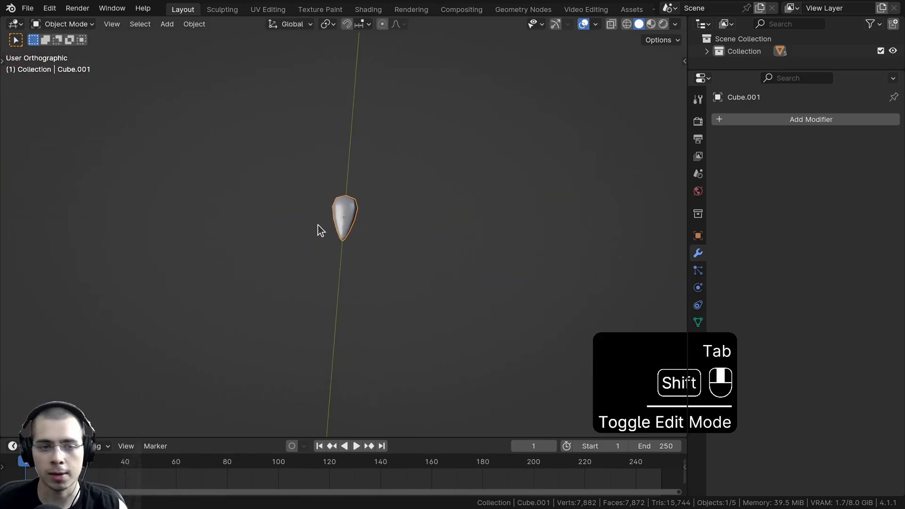
Step: Duplicate the teardrop piece and place the copy beside the original along X
shift+middle_drag(374, 205, 313, 204)
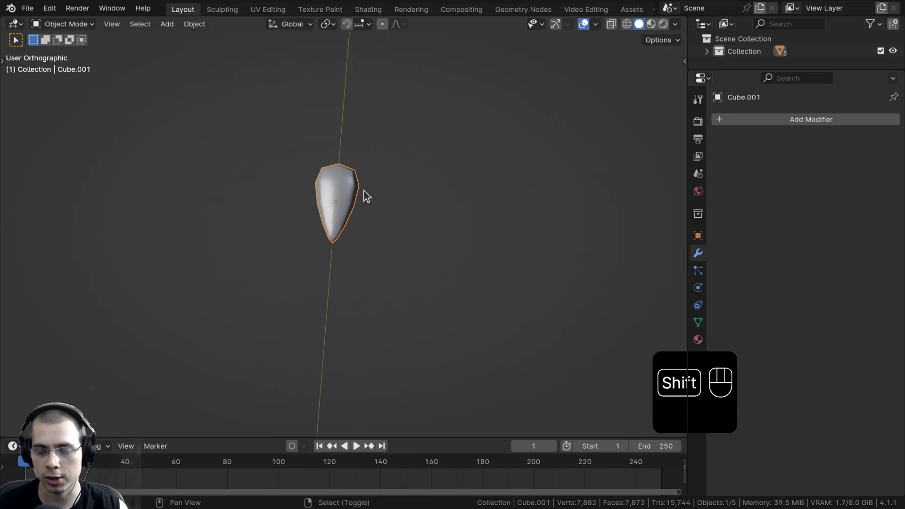
key(shift+d)
key(x)
click(443, 194)
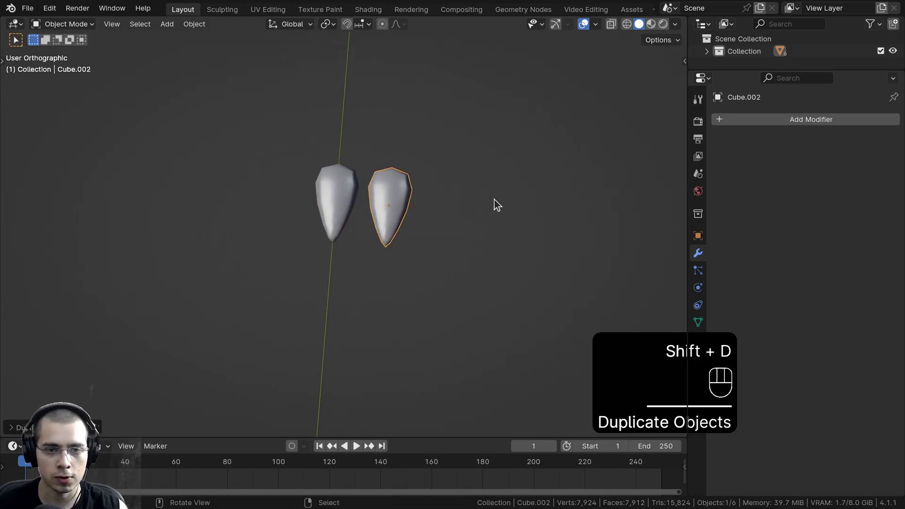
Step: Scale the copy's mesh down uniformly and narrow it along X in edit mode
key(Tab)
key(s)
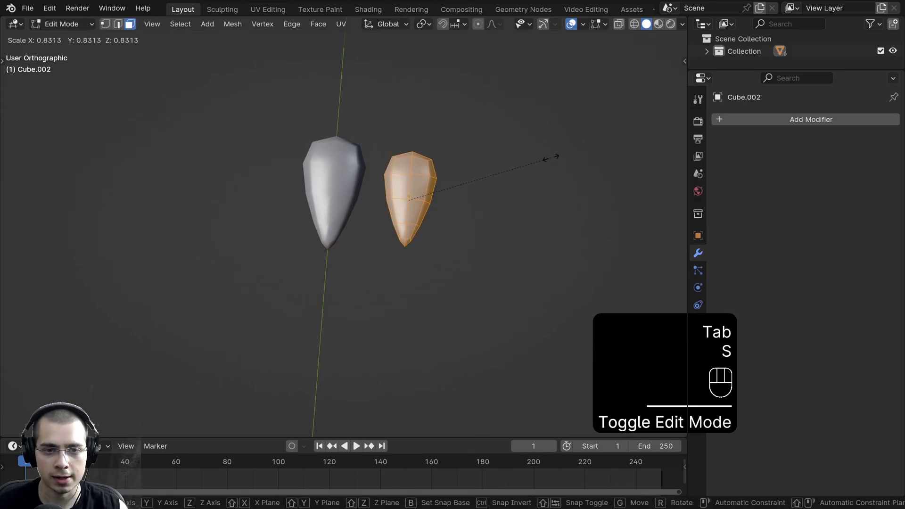
key(s)
key(x)
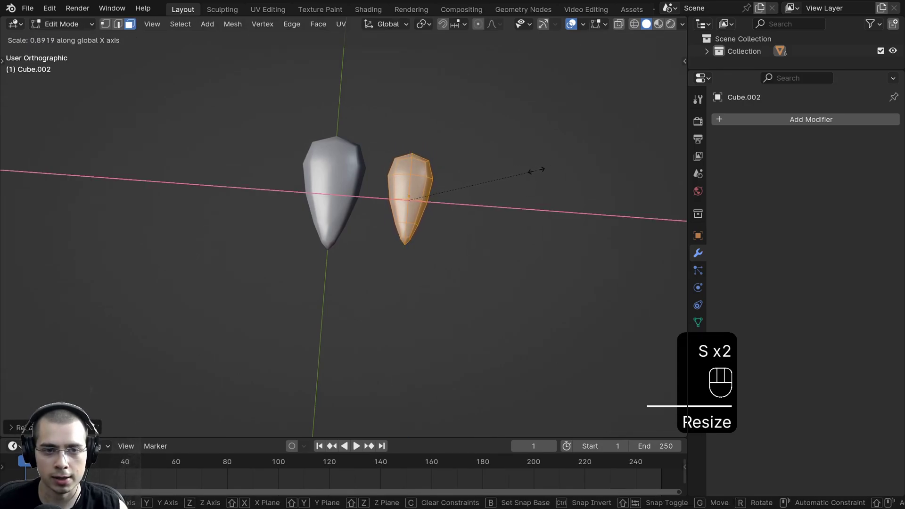
click(541, 170)
key(Tab)
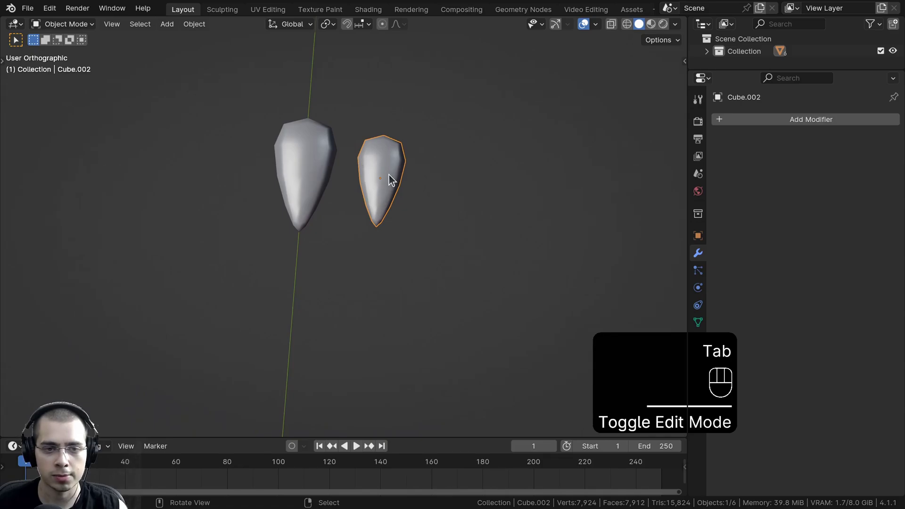
Step: Duplicate the smaller teardrop, place the copy beside it, and narrow the new copy's mesh along X
key(shift+d)
click(572, 179)
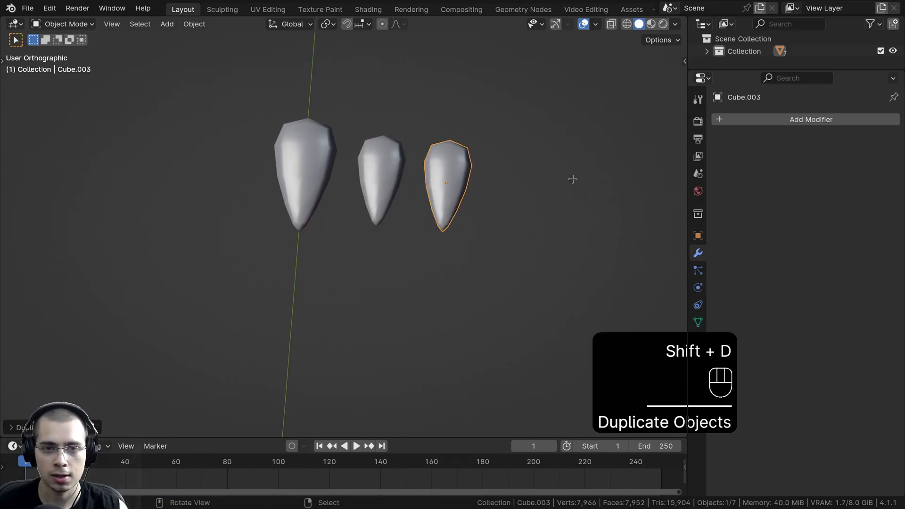
key(Tab)
key(s)
key(x)
click(498, 181)
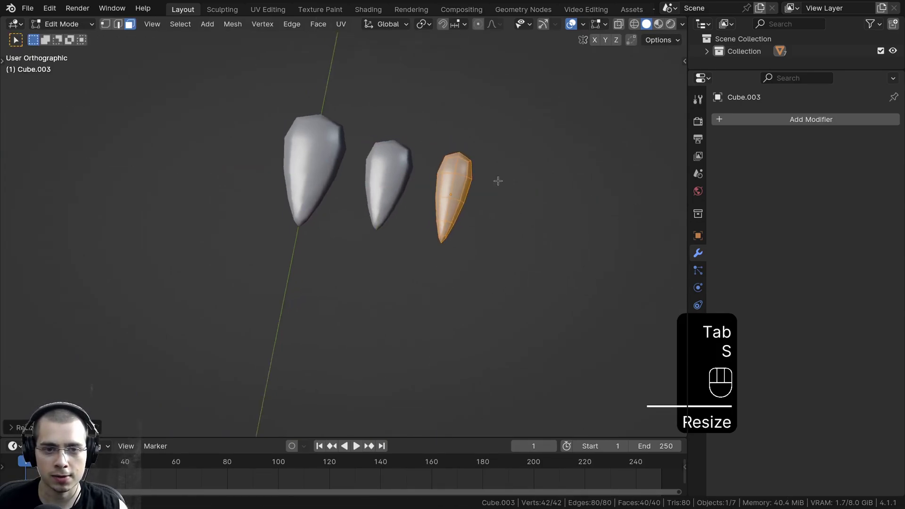
middle_drag(498, 181, 392, 174)
key(Tab)
Step: Compare the three teardrop pieces by selecting each in turn, and clear the selection
scroll(440, 223, down, 2)
key(a)
click(344, 193)
scroll(382, 208, up, 2)
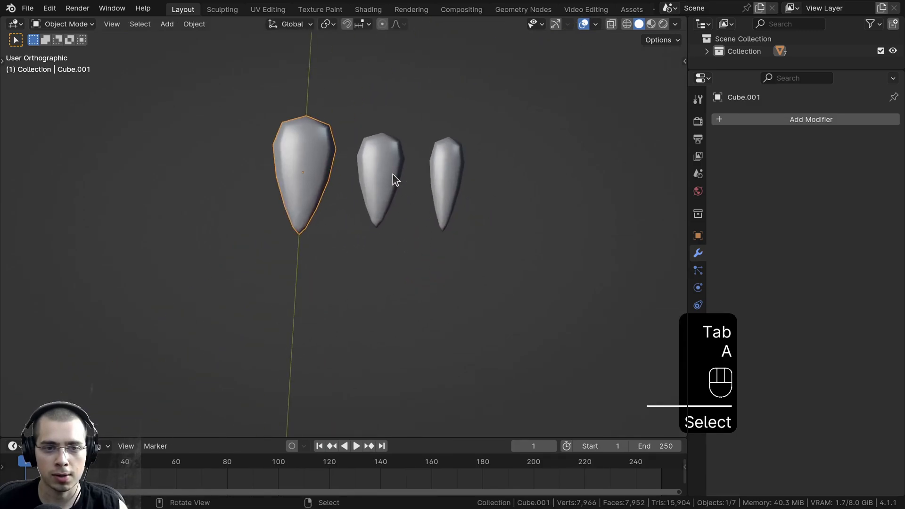
click(392, 175)
click(453, 187)
scroll(501, 198, down, 1)
shift+middle_drag(501, 198, 403, 204)
key(a)
key(a)
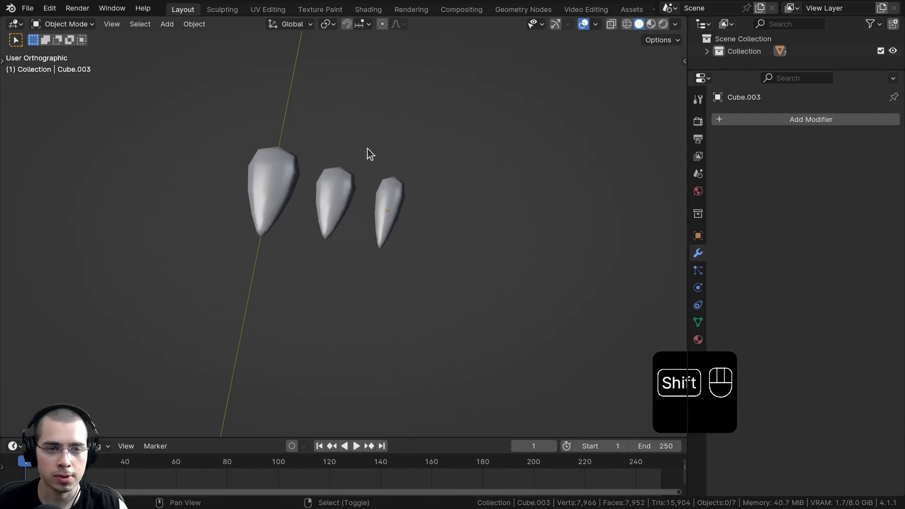
Step: Add a cube mesh and scale it down until it is much smaller than the hot dog
key(shift+a)
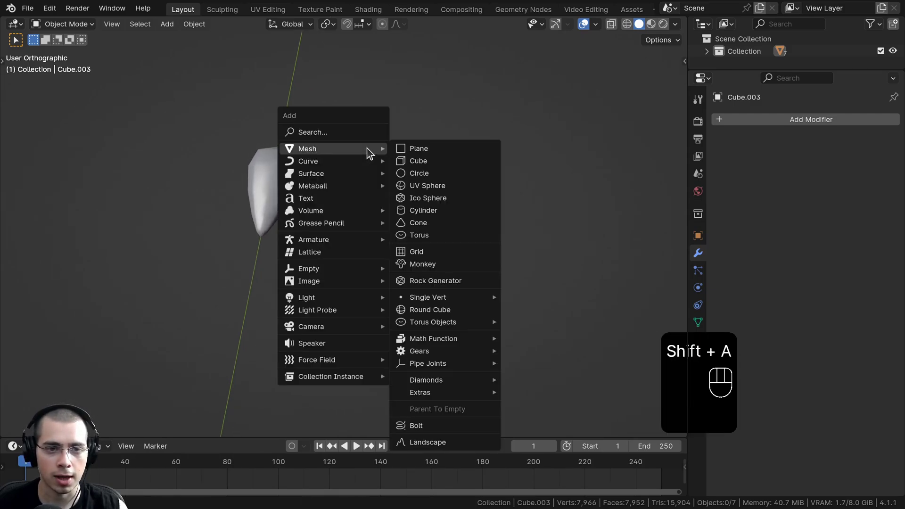
click(422, 161)
scroll(421, 155, down, 5)
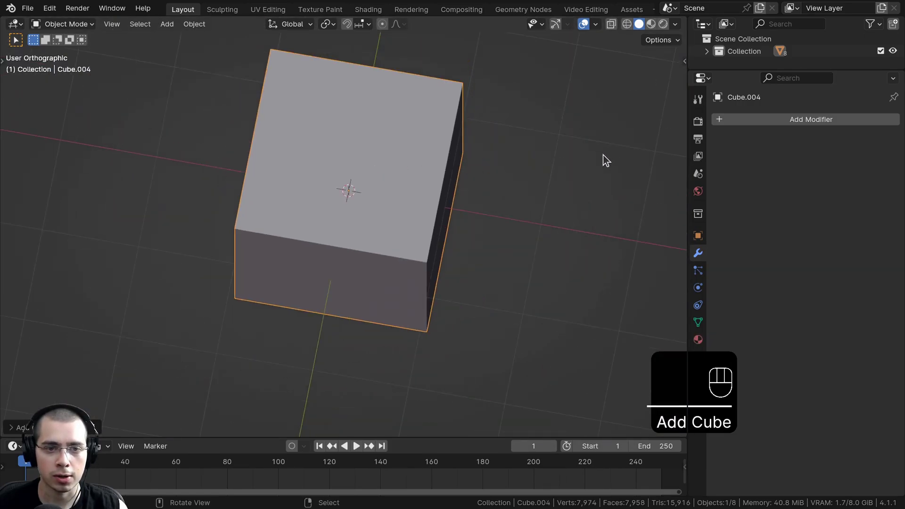
key(s)
click(433, 175)
key(s)
click(379, 182)
scroll(509, 174, up, 3)
key(s)
click(400, 141)
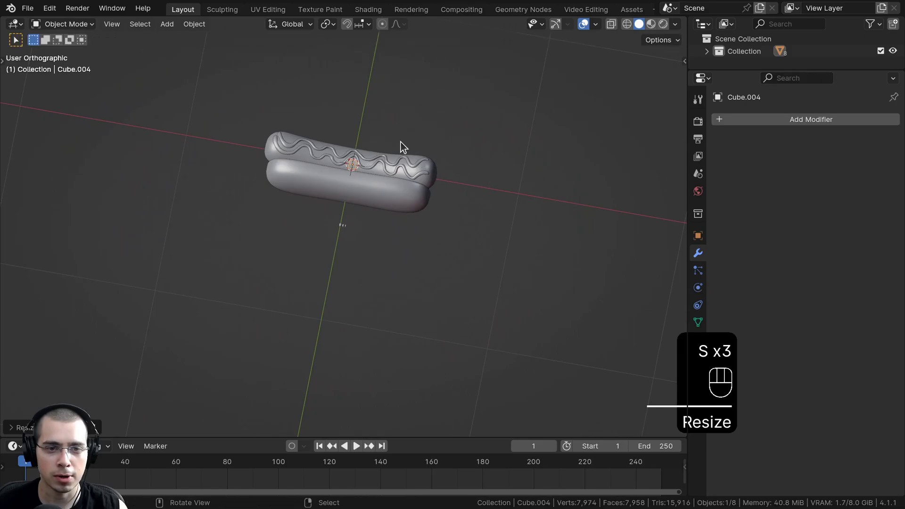
Step: Move the cube out of the hot dog along Y and along X, beside the row of teardrop pieces
middle_drag(401, 141, 367, 153)
scroll(400, 141, up, 4)
key(g)
key(y)
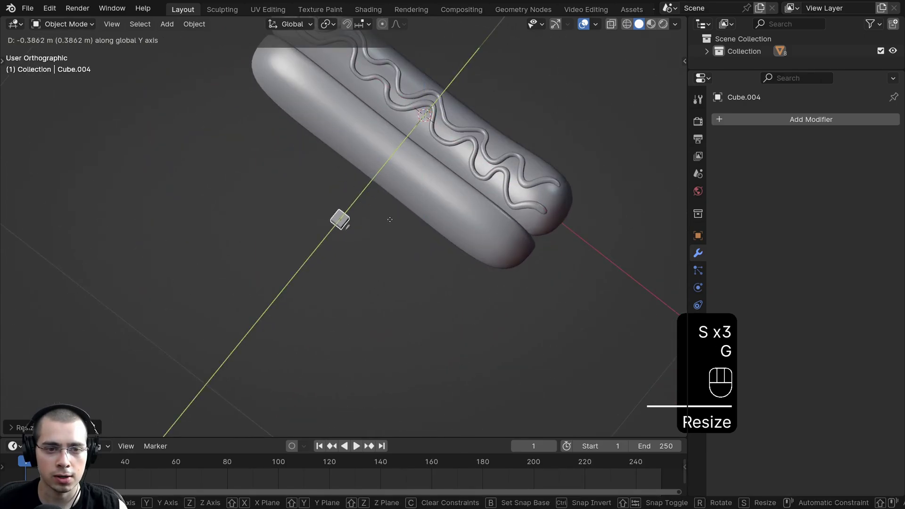
click(390, 219)
middle_drag(400, 228, 439, 230)
scroll(349, 227, up, 4)
key(g)
key(x)
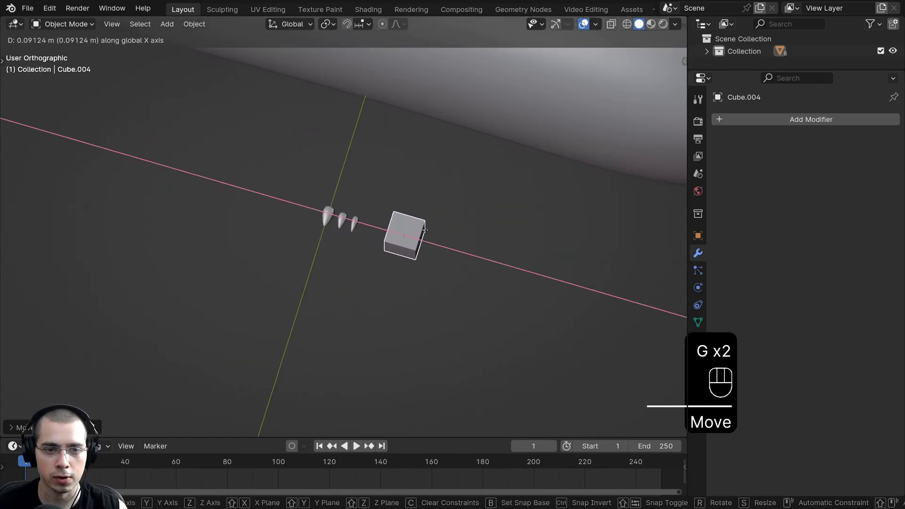
click(396, 225)
Step: Scale the cube down to the size range of the teardrops and move it nearer to the narrowest one
scroll(668, 216, up, 3)
key(s)
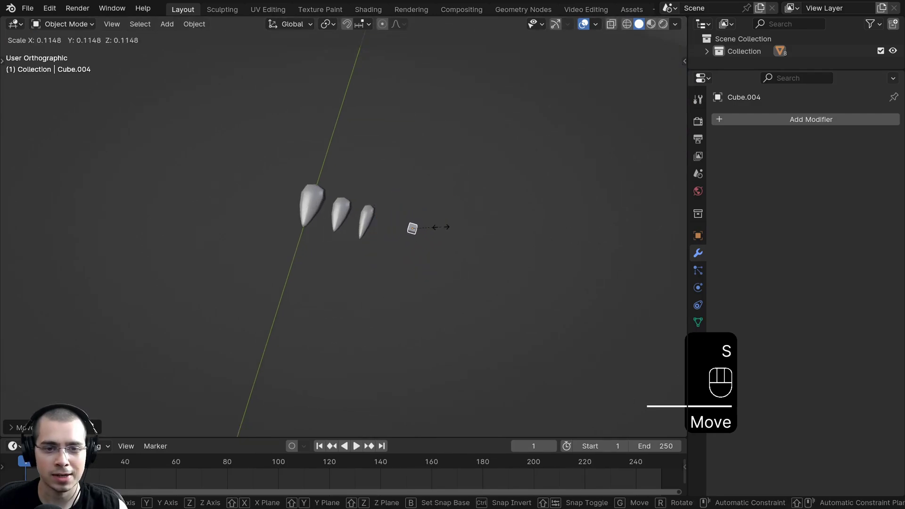
click(435, 230)
middle_drag(434, 232, 537, 232)
scroll(537, 232, up, 5)
key(g)
middle_click(494, 222)
click(475, 220)
Step: Enlarge the cube slightly and shift it along one axis to line it up with the row of teardrops
key(s)
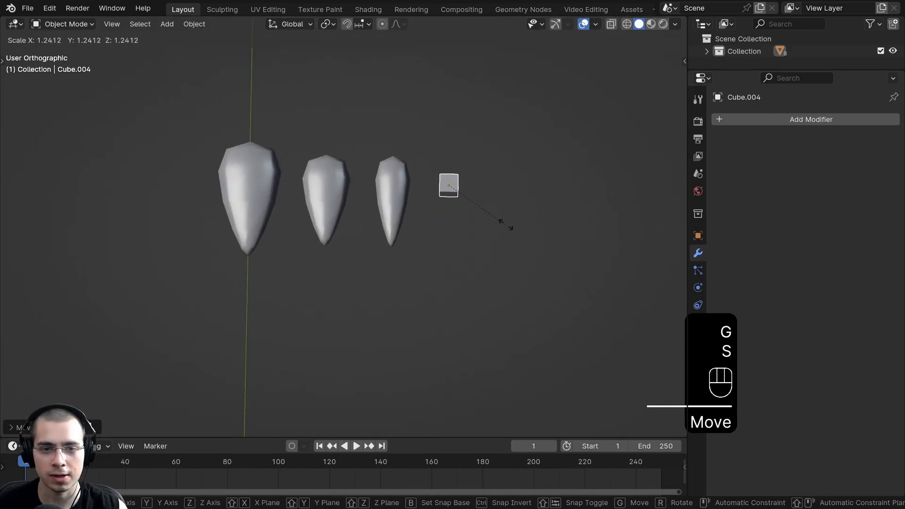
click(525, 237)
key(g)
middle_click(458, 212)
middle_drag(490, 197, 419, 181)
click(479, 263)
Step: Fine-tune the cube's size and apply its scale
key(s)
click(473, 252)
key(ctrl+a)
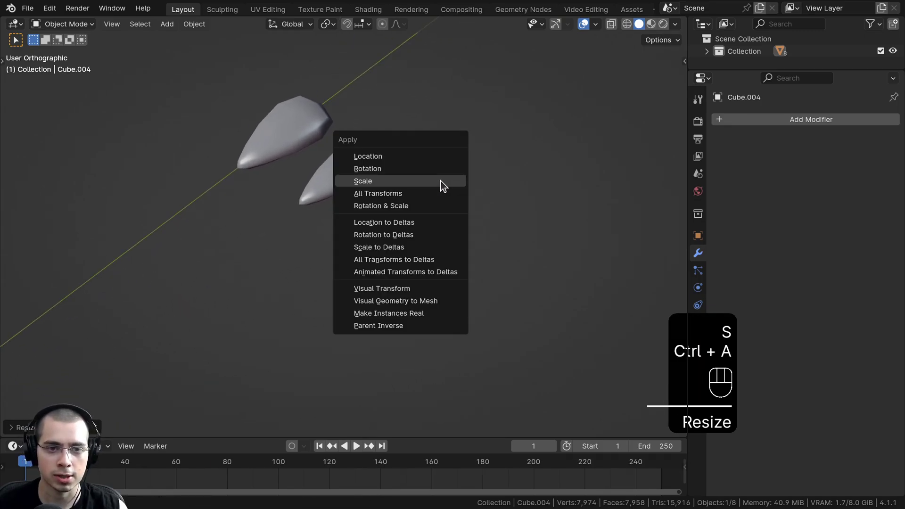
click(370, 184)
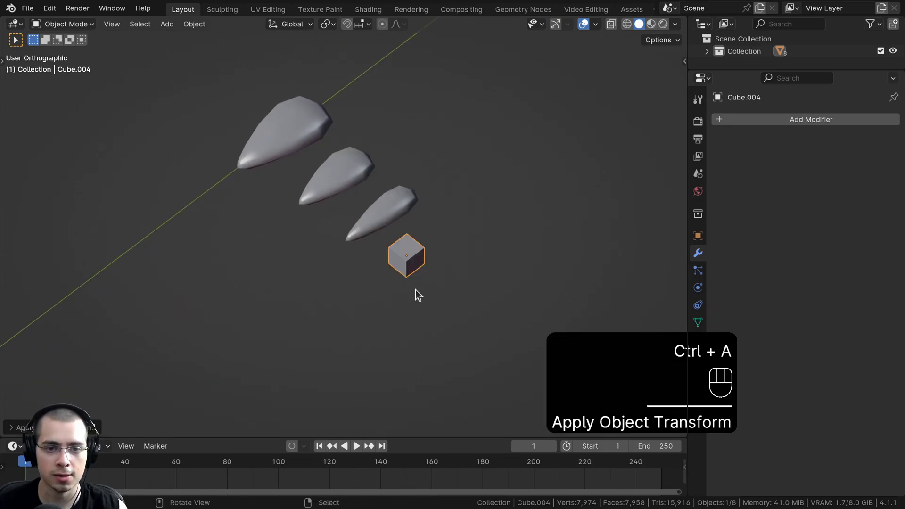
Step: Flatten the cube's mesh along Z in edit mode and add a Subdivision modifier with viewport level 1
scroll(367, 256, up, 5)
middle_drag(436, 274, 525, 127)
key(Tab)
key(s)
key(z)
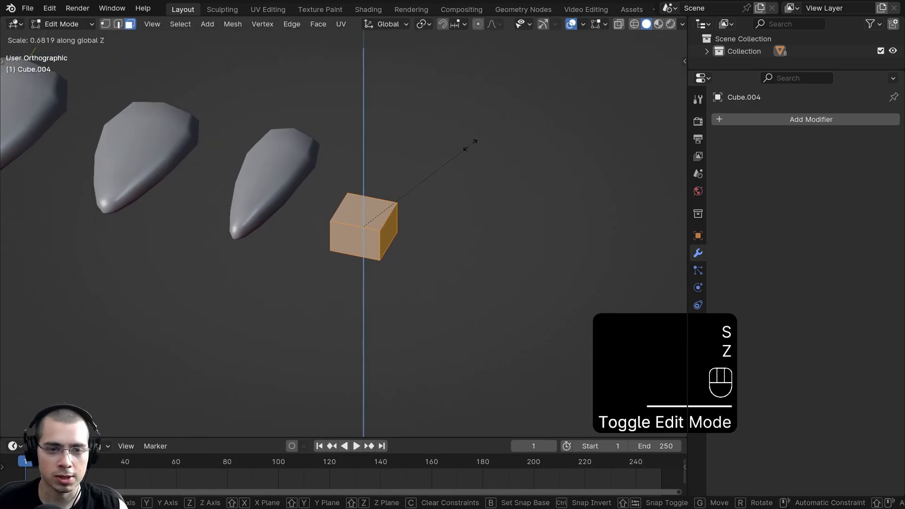
click(442, 157)
key(Tab)
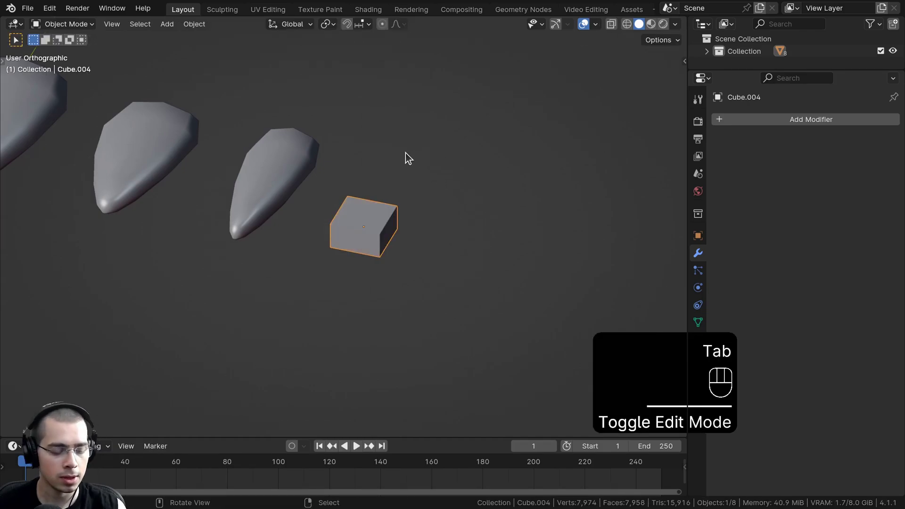
key(ctrl+1)
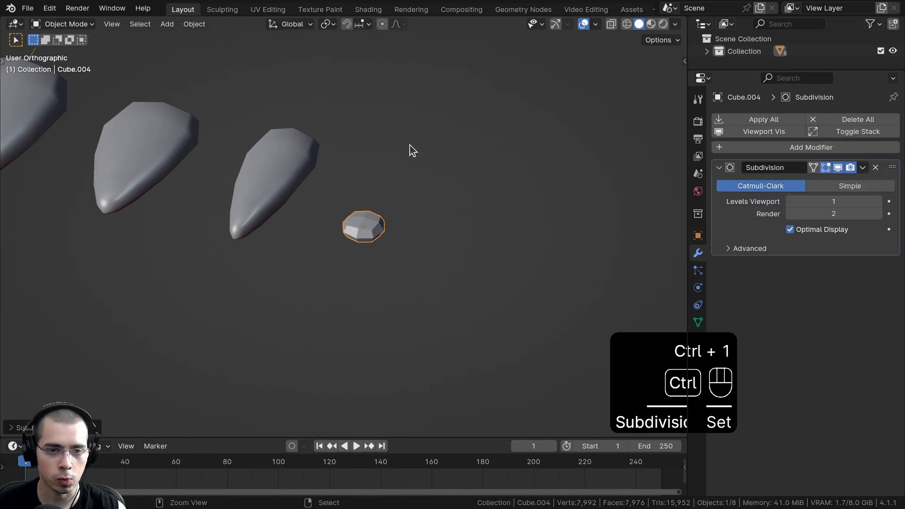
Step: Apply the Subdivision modifier on the small cube and shade it smooth
middle_drag(360, 263, 420, 235)
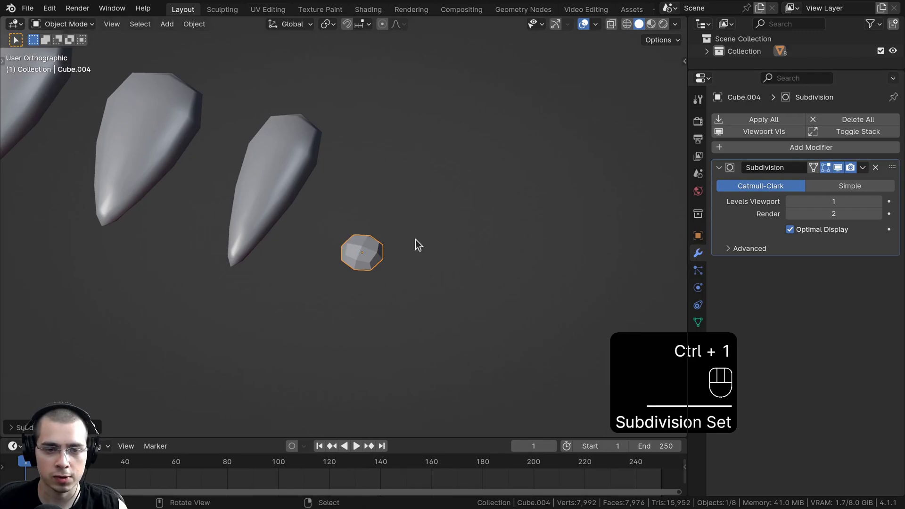
click(862, 168)
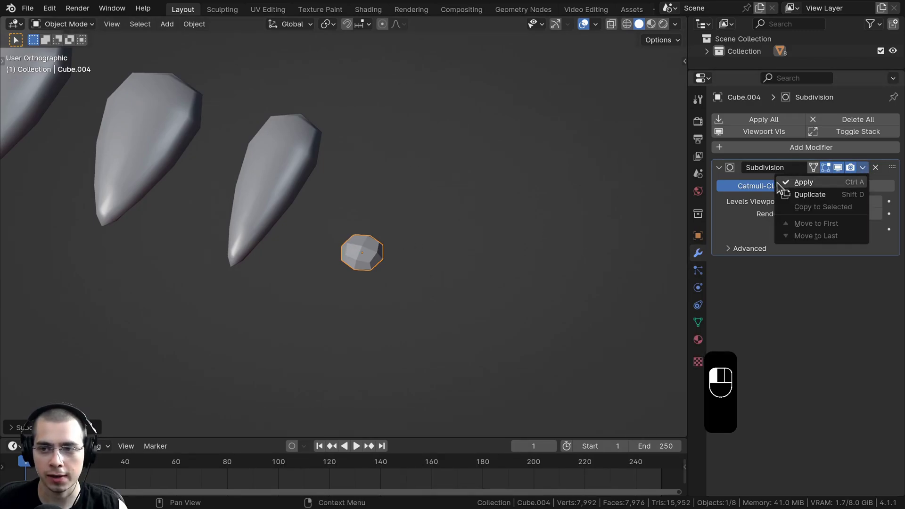
click(793, 182)
scroll(401, 245, up, 1)
key(Tab)
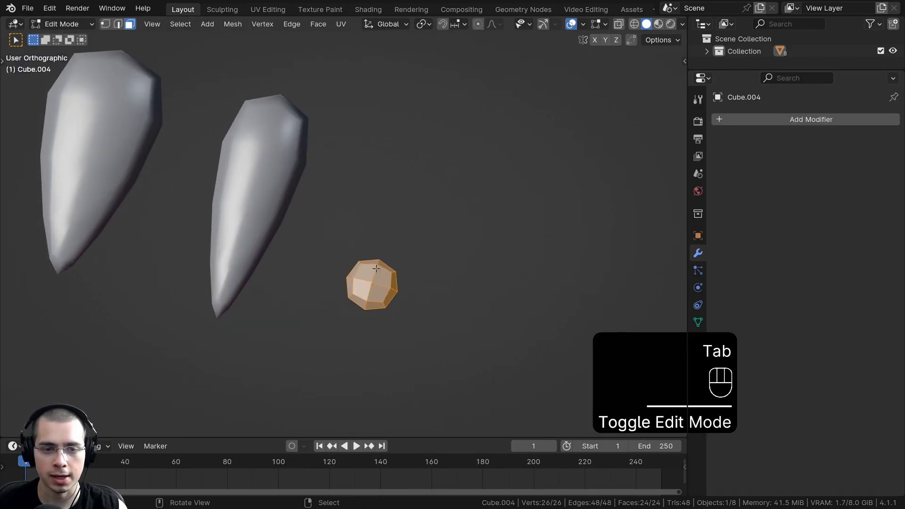
key(Tab)
key(w)
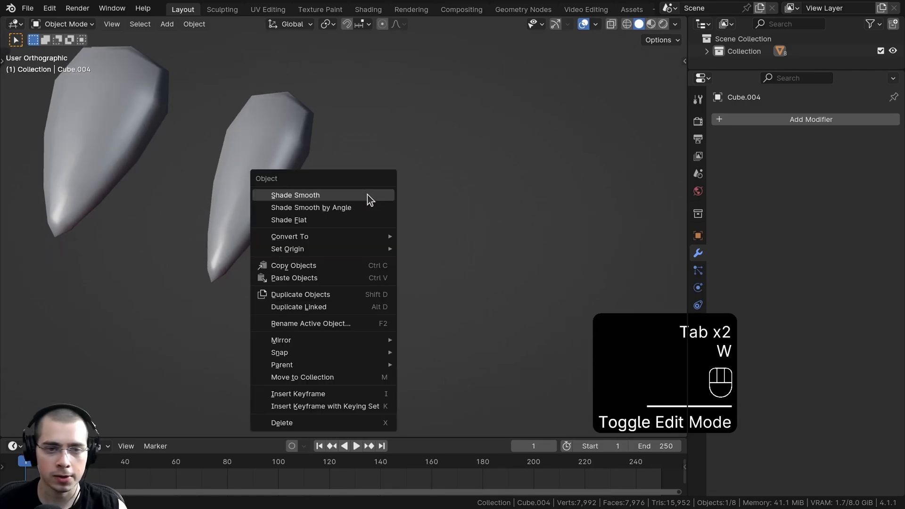
click(312, 195)
Step: Move the small rounded piece along X, closer to the narrowest teardrop
scroll(343, 243, down, 4)
key(a)
shift+middle_drag(355, 250, 409, 282)
right_click(408, 273)
key(g)
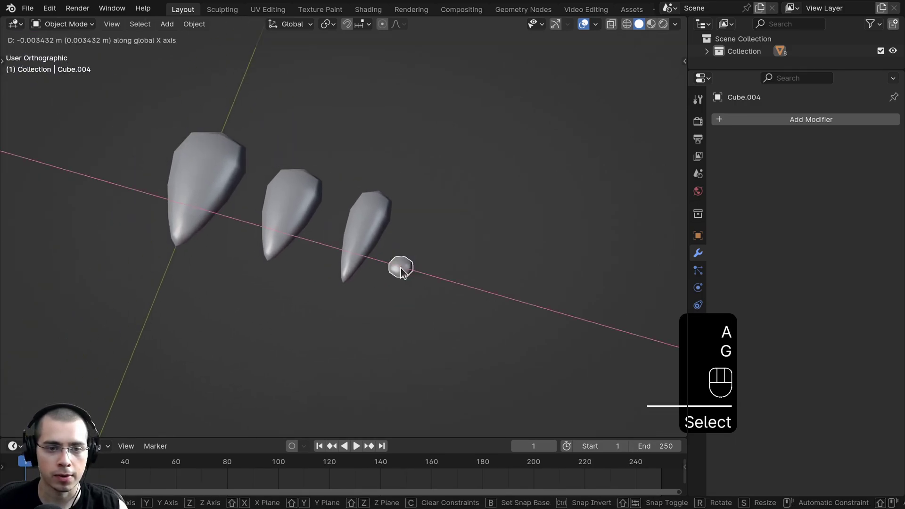
click(400, 268)
right_click(365, 236)
click(220, 196)
key(g)
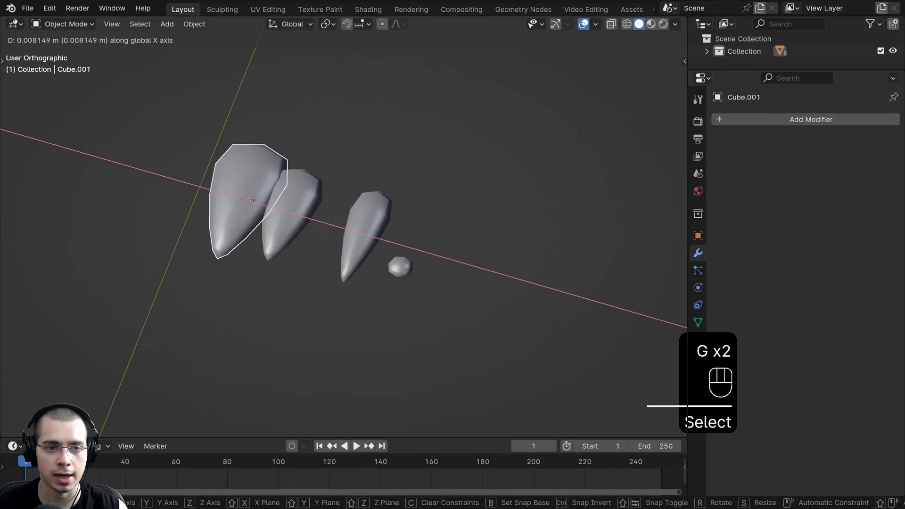
right_click(404, 265)
click(404, 265)
scroll(373, 240, down, 2)
Step: Place the 3D cursor beside the row and move all four small pieces into a new collection named Seeds
shift+right_click(460, 261)
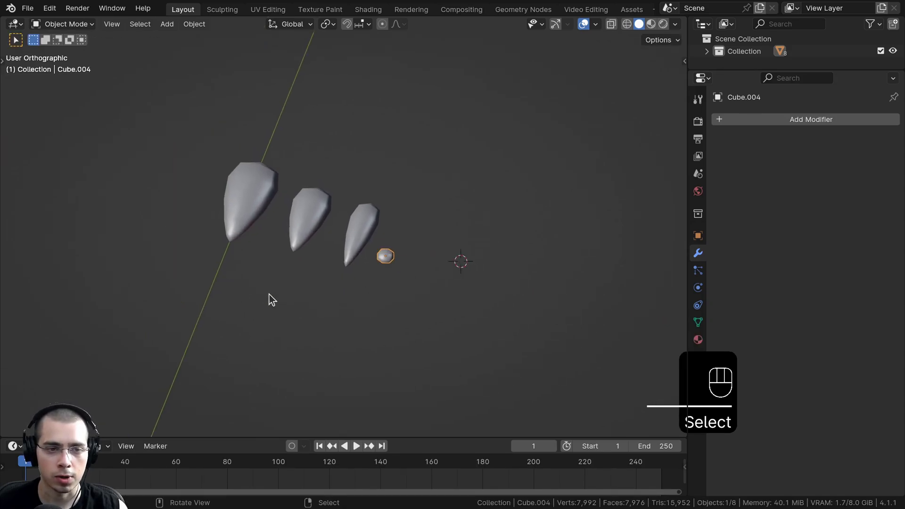
key(a)
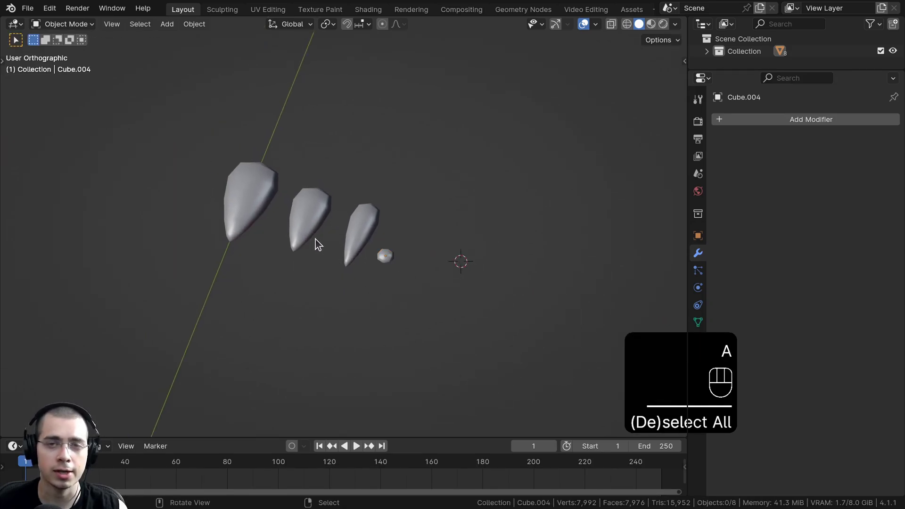
middle_drag(380, 267, 383, 270)
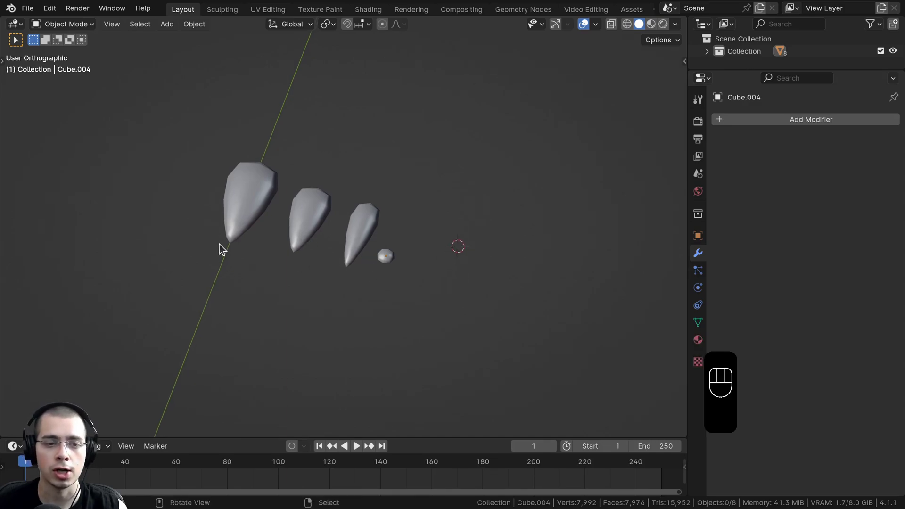
drag(197, 149, 423, 315)
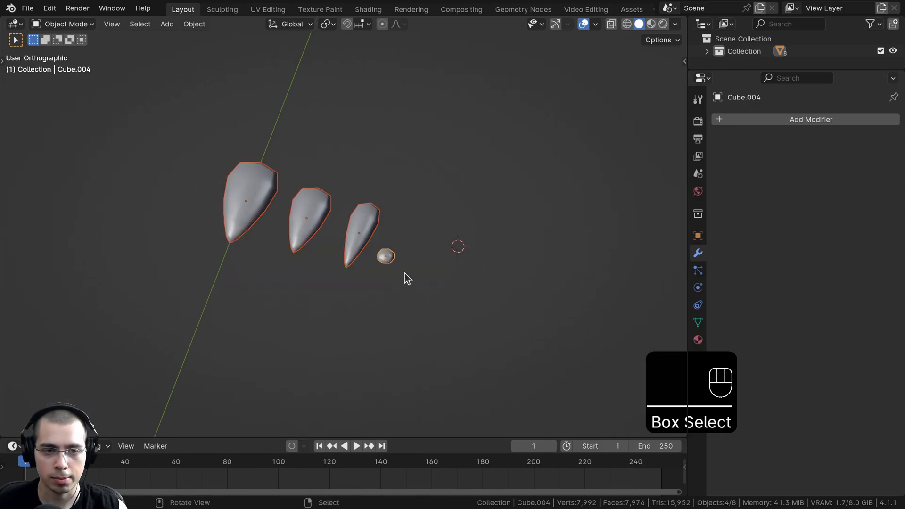
middle_drag(282, 208, 373, 184)
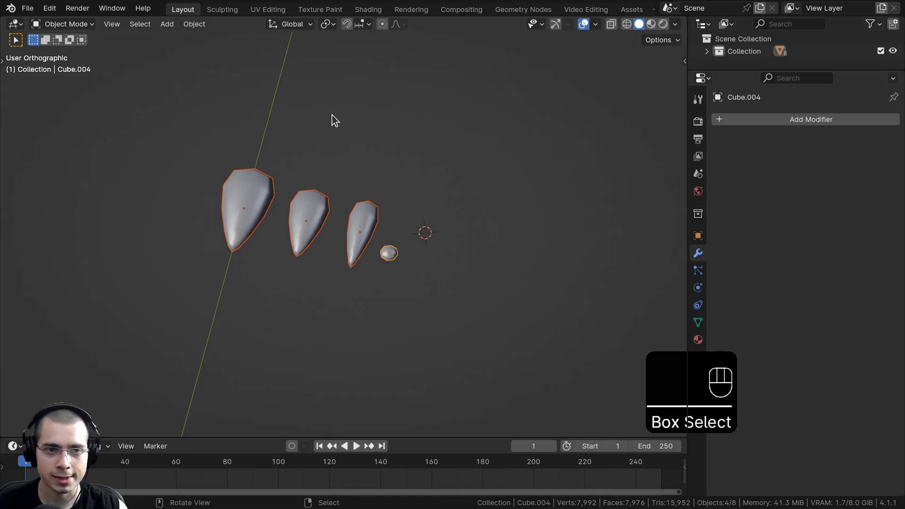
key(m)
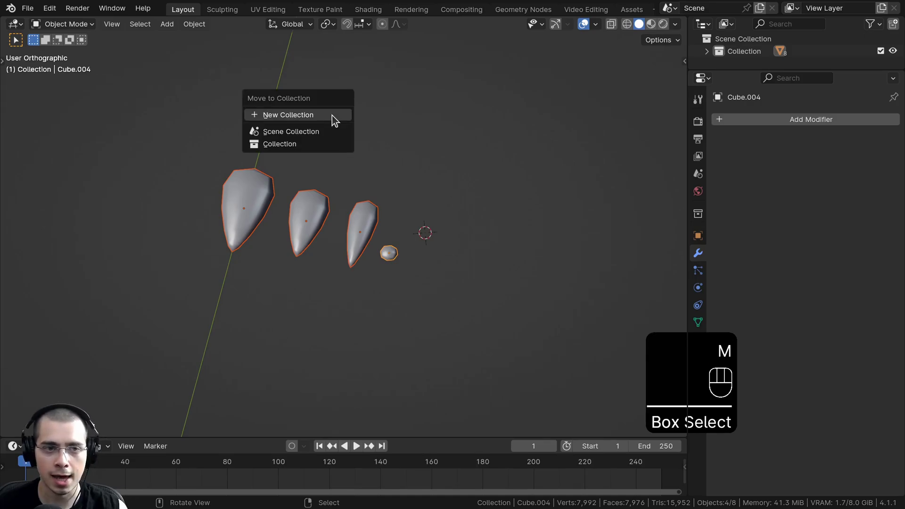
click(278, 120)
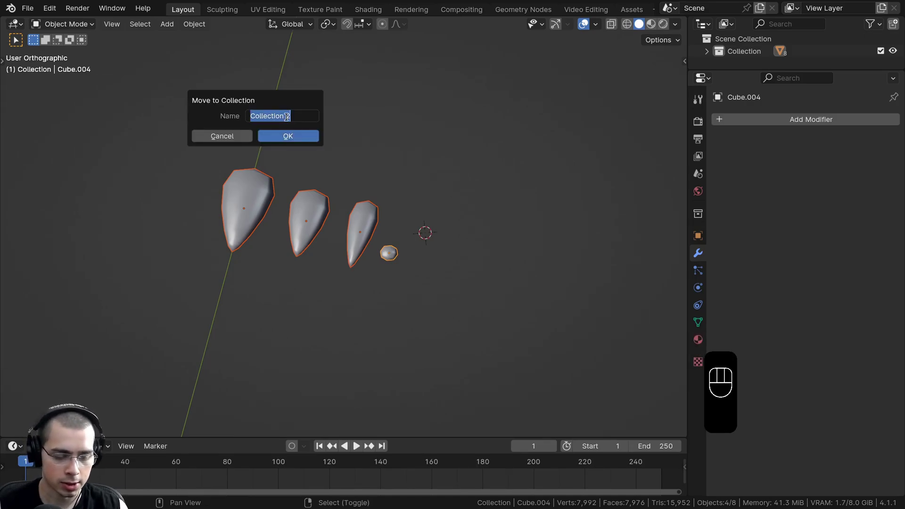
text(Seeds)
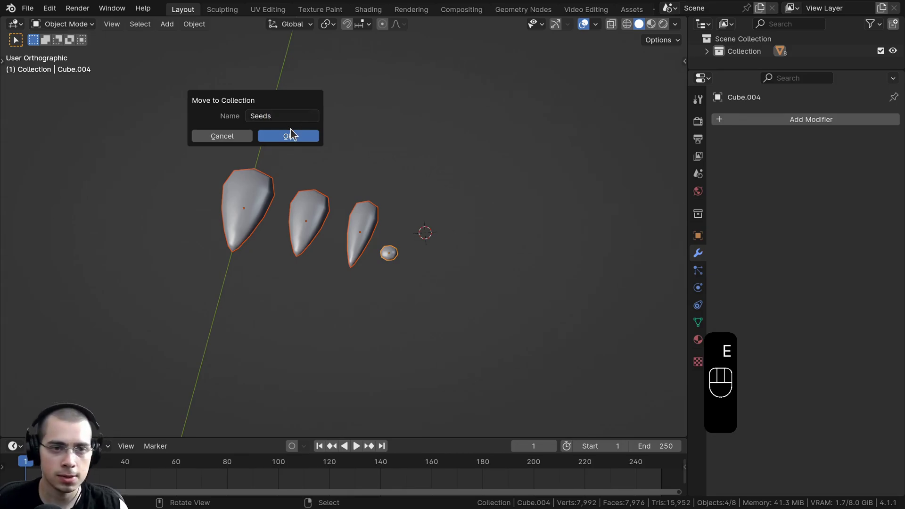
click(289, 136)
Step: Enlarge the Outliner area, deselect everything and show the whole hot dog in perspective
drag(754, 71, 741, 88)
click(706, 64)
scroll(462, 147, down, 12)
key(alt+a)
shift+middle_drag(410, 198, 459, 250)
key(KP_5)
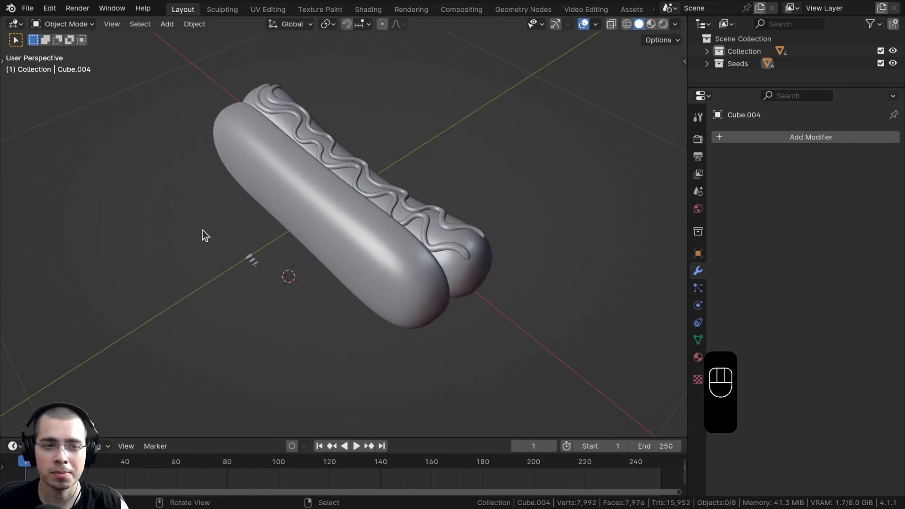
middle_drag(237, 200, 278, 221)
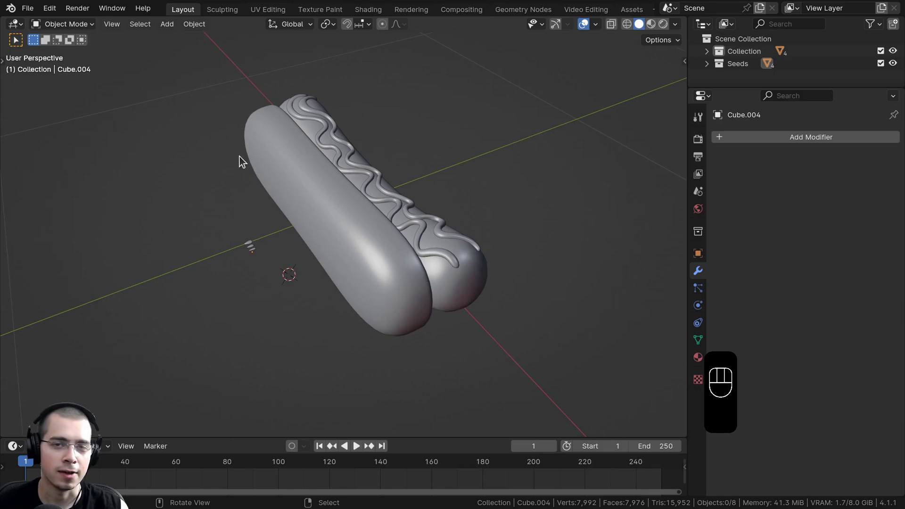
middle_drag(271, 91, 346, 215)
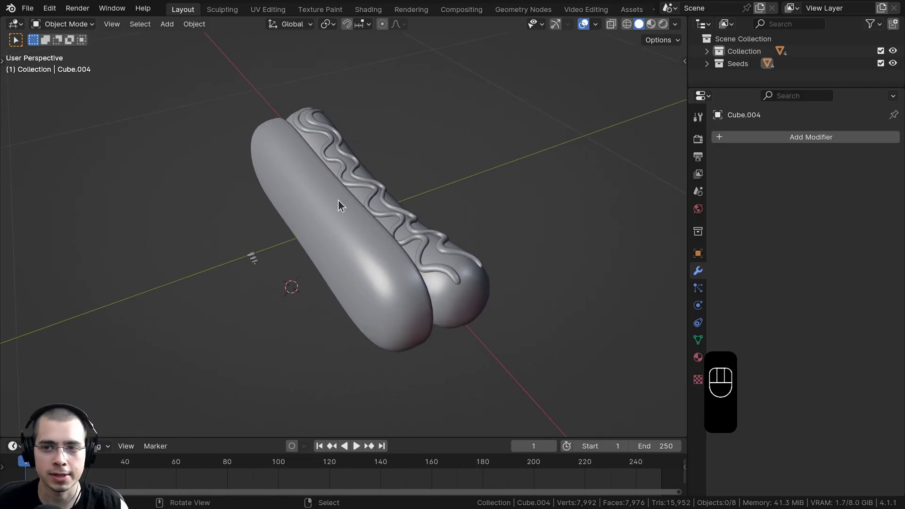
Step: Change the render engine to EEVEE and enable Ambient Occlusion
click(698, 139)
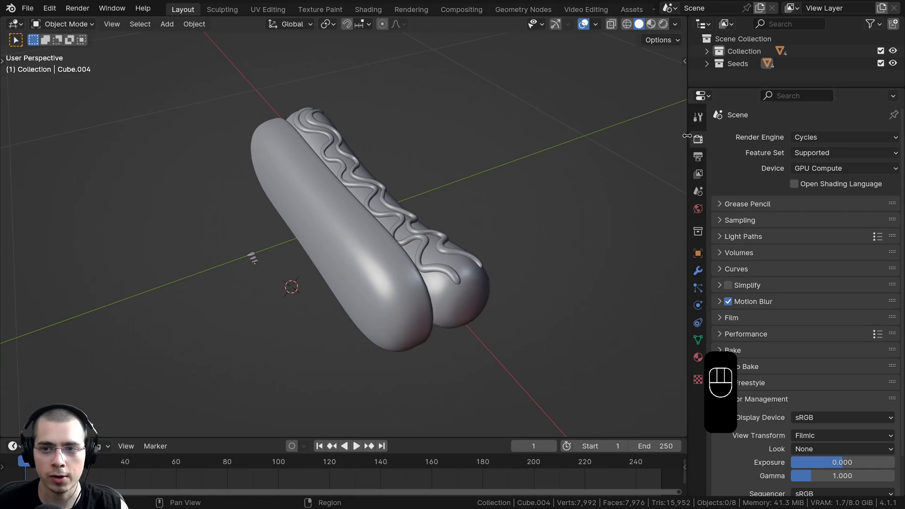
drag(686, 137, 677, 136)
click(800, 137)
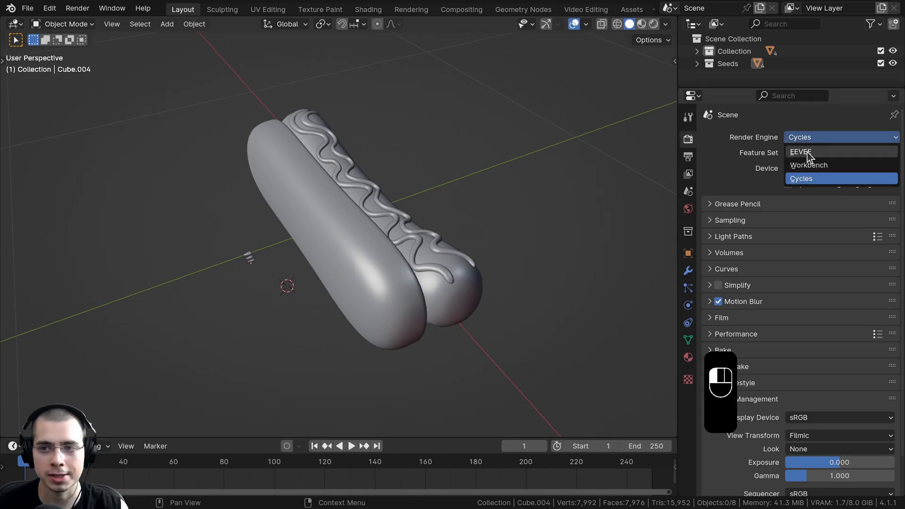
click(809, 153)
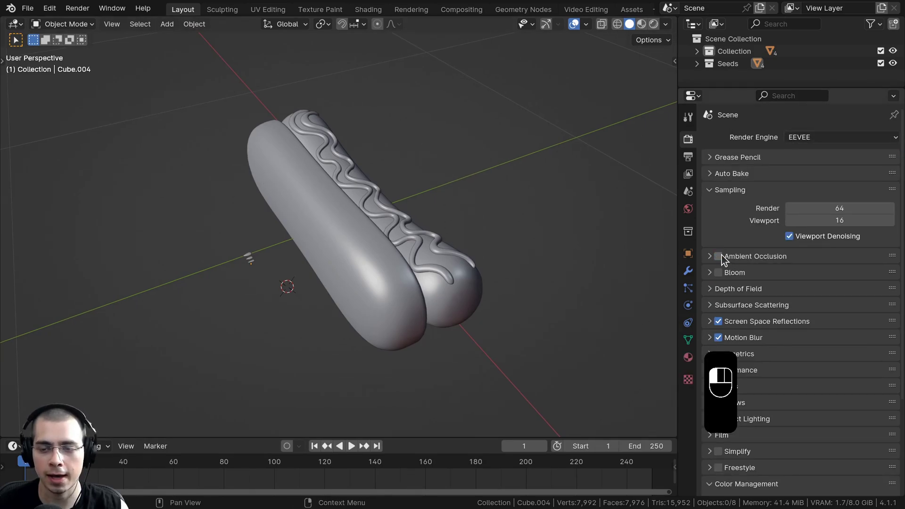
scroll(721, 264, down, 5)
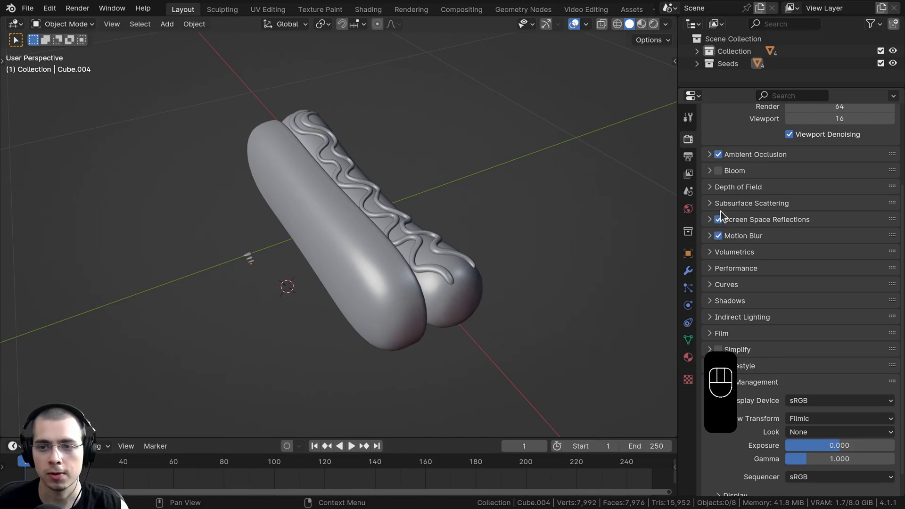
Step: Display the hot dog in Rendered viewport shading
middle_drag(413, 160, 349, 215)
key(z)
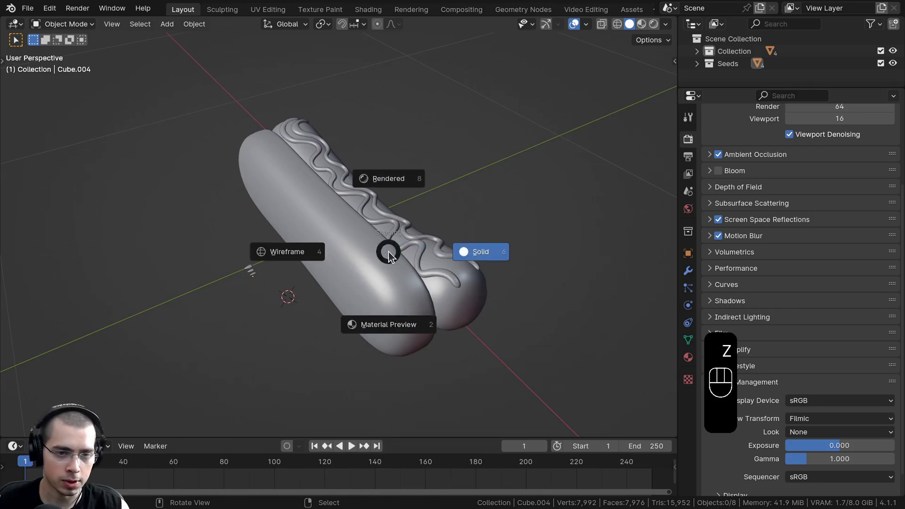
click(410, 132)
middle_drag(433, 158, 400, 251)
middle_drag(298, 170, 311, 180)
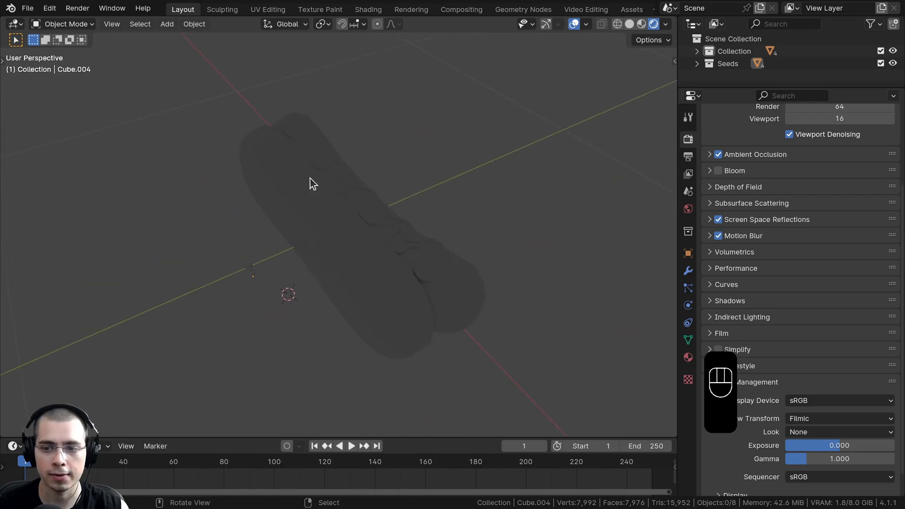
Step: Reorder the Color Management section to sit above Performance and set its Look to Very High Contrast
scroll(773, 147, down, 1)
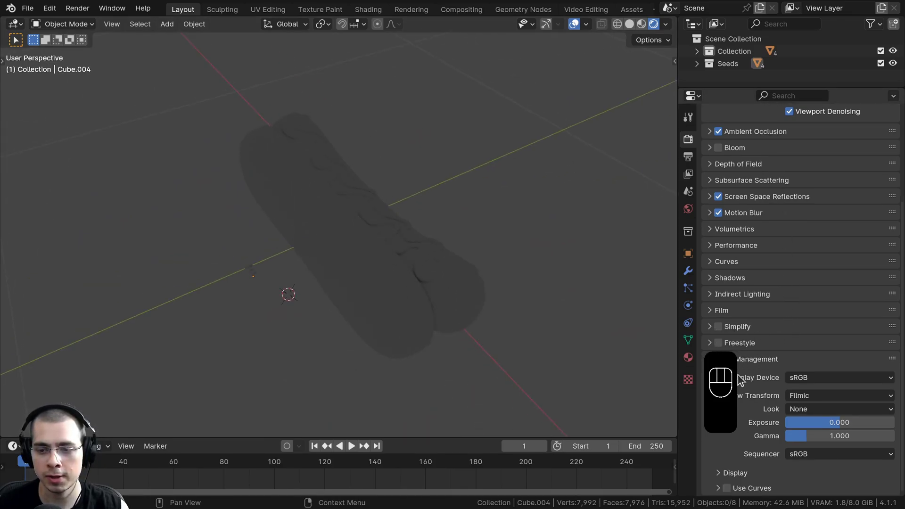
drag(892, 359, 890, 254)
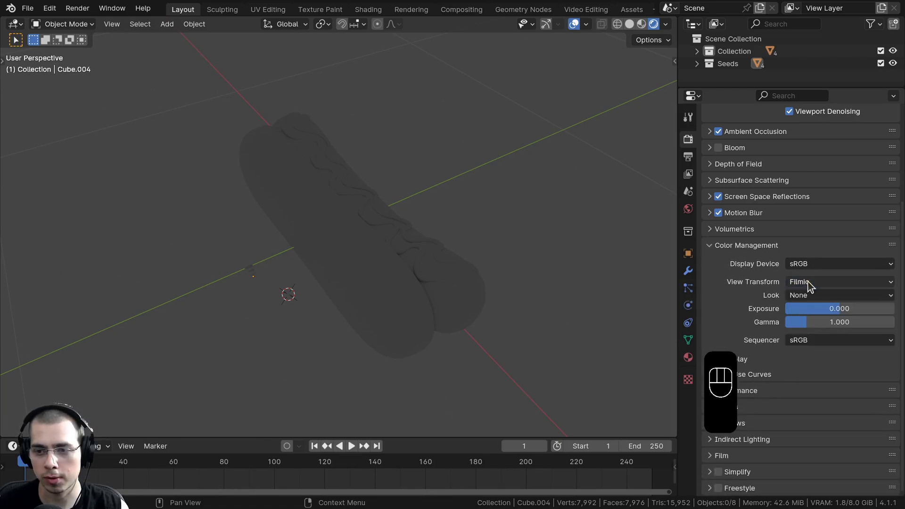
click(812, 295)
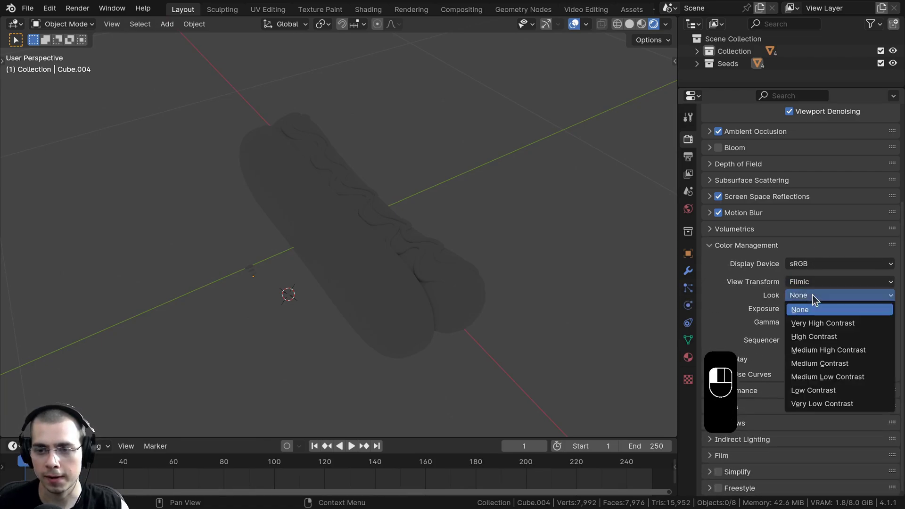
click(820, 324)
middle_drag(256, 285, 457, 255)
Step: Reorder the Color Management section to sit below Simplify and enable the Transparent option for Film
drag(890, 244, 777, 344)
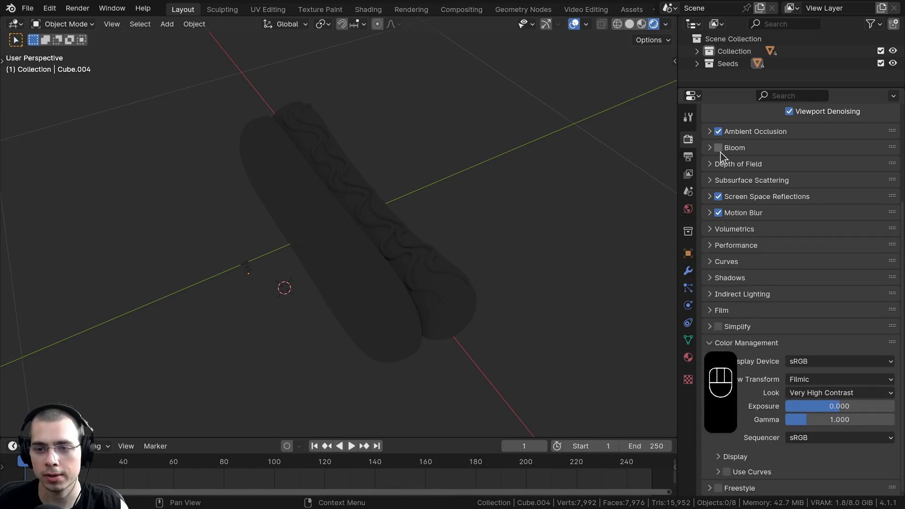
click(714, 311)
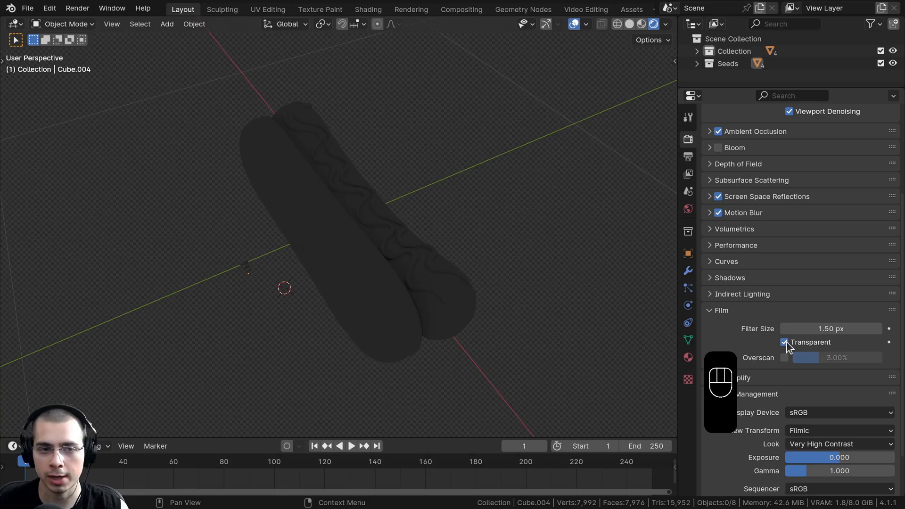
middle_drag(471, 311, 236, 151)
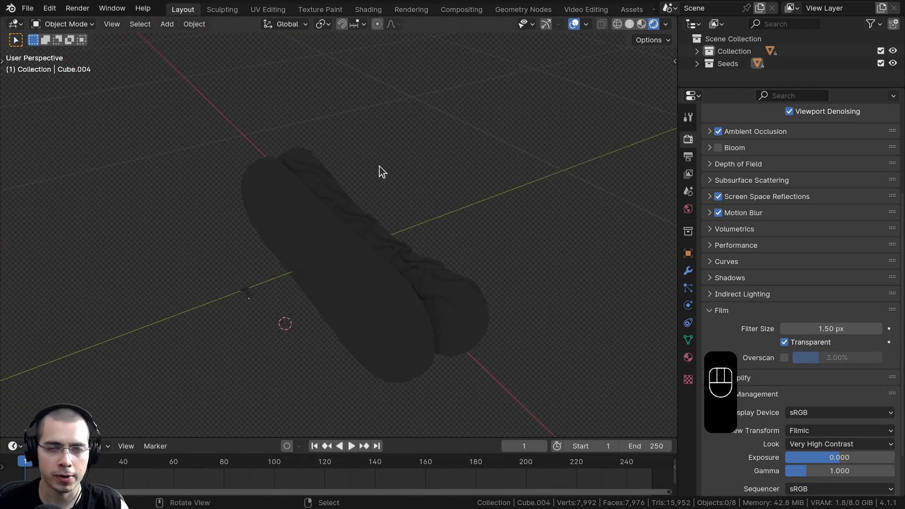
shift+middle_drag(246, 256, 248, 251)
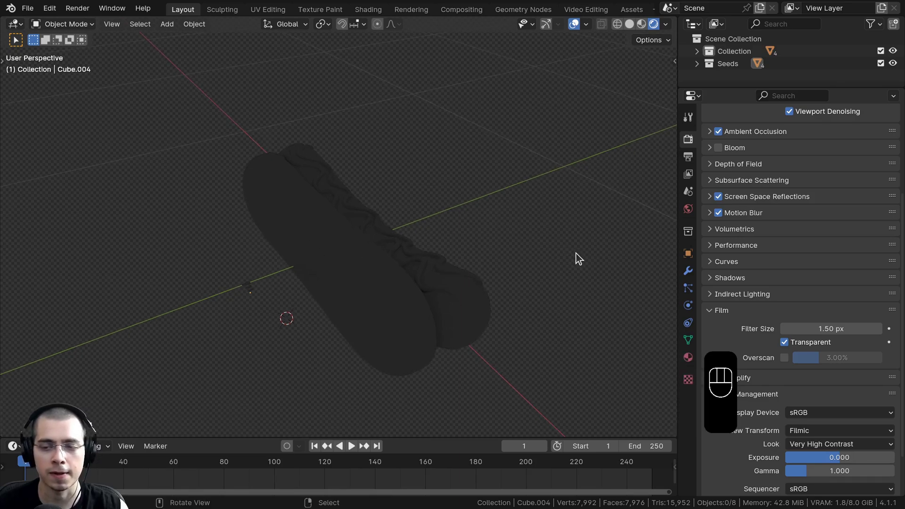
middle_drag(422, 252, 453, 260)
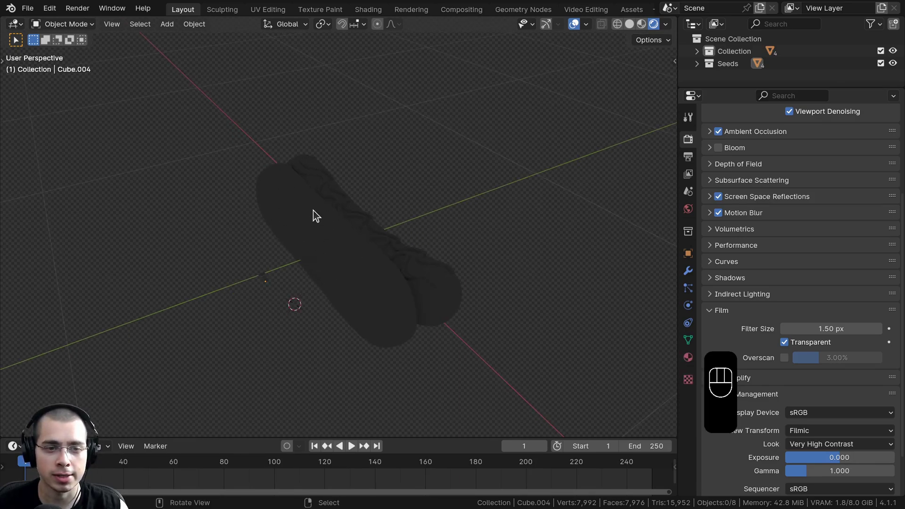
Step: Add a Sun light to the scene
middle_drag(316, 216, 258, 129)
key(shift+a)
mouse_move(258, 123)
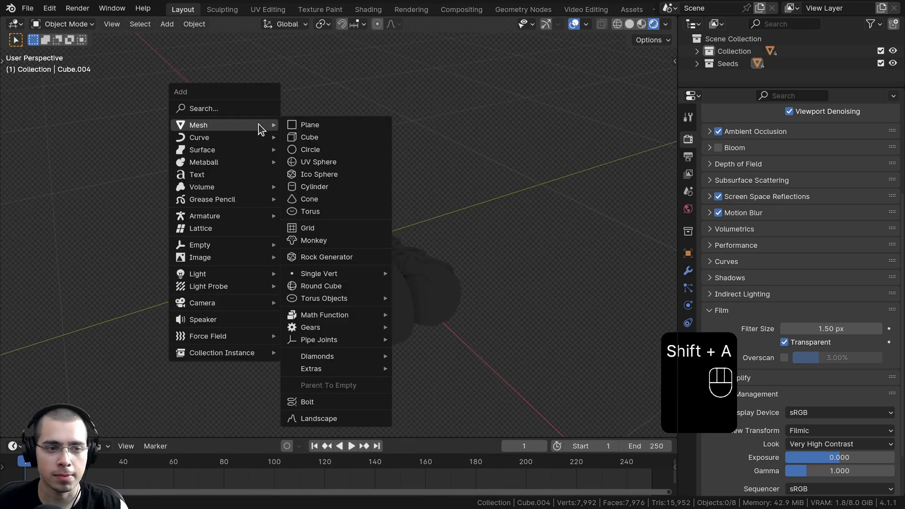
mouse_move(208, 279)
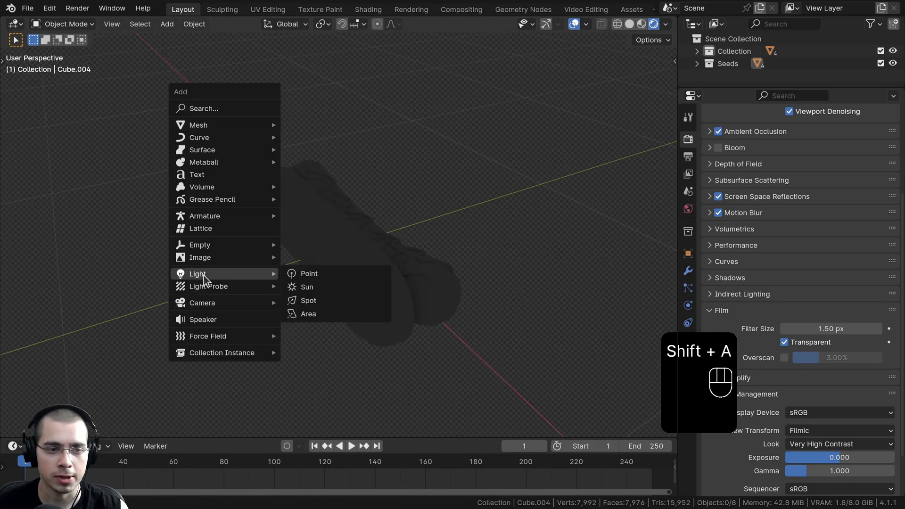
click(337, 287)
scroll(355, 235, down, 3)
Step: Rotate the sun light until it shines sideways and move it well away from the hot dog
key(r)
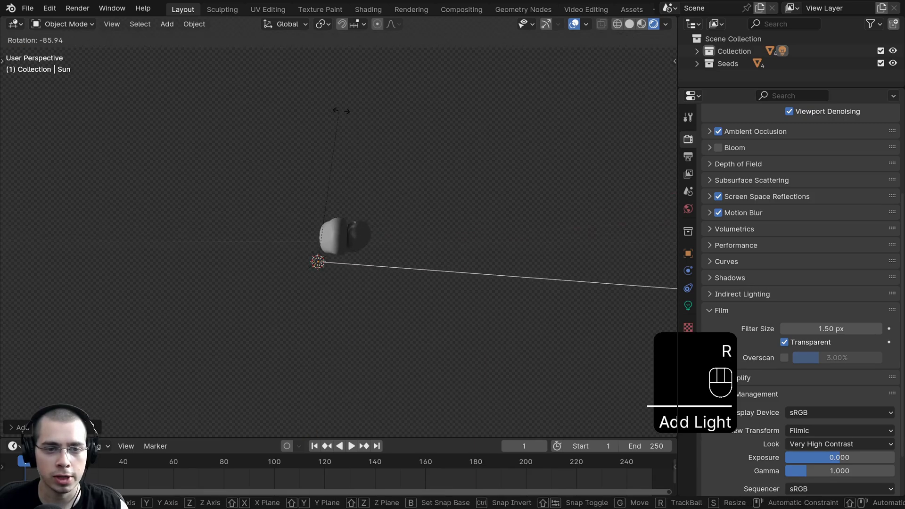
click(349, 113)
middle_drag(366, 168, 374, 228)
key(g)
click(205, 135)
Step: Rotate the Sun light so it shines across the hot dog from the bun's side, and move it slightly away
middle_drag(343, 181, 357, 196)
key(r)
click(442, 251)
key(r)
key(r)
click(387, 247)
middle_drag(385, 246, 395, 302)
key(r)
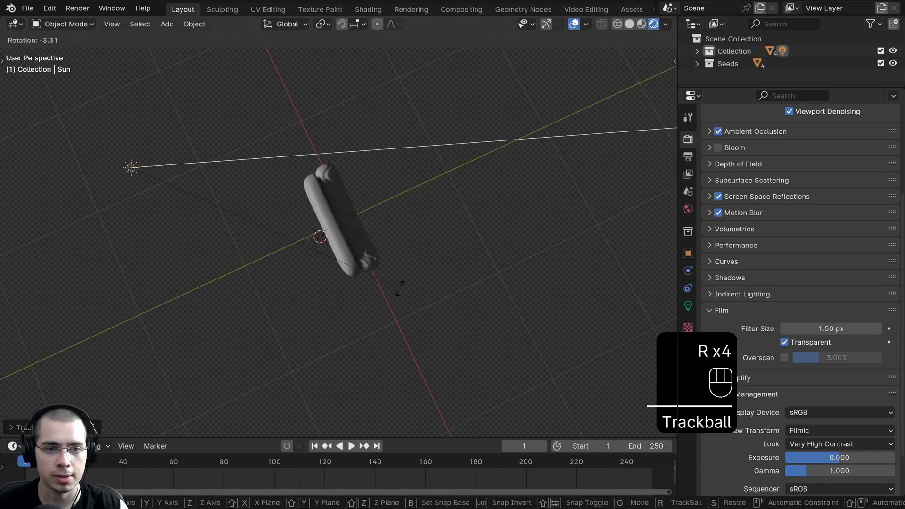
click(400, 288)
key(g)
click(387, 300)
scroll(662, 245, down, 3)
Step: Widen the 3D viewport and set the Sun light's strength to 4.000
click(687, 304)
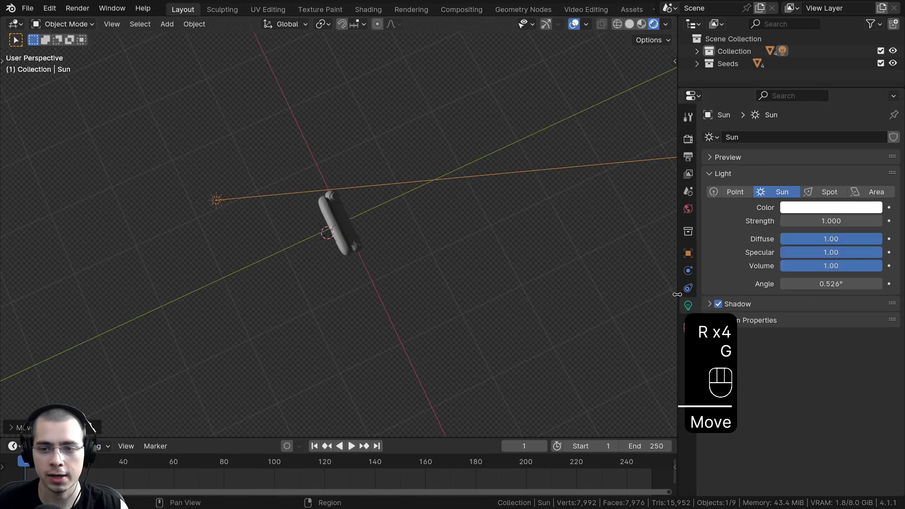
drag(677, 294, 702, 294)
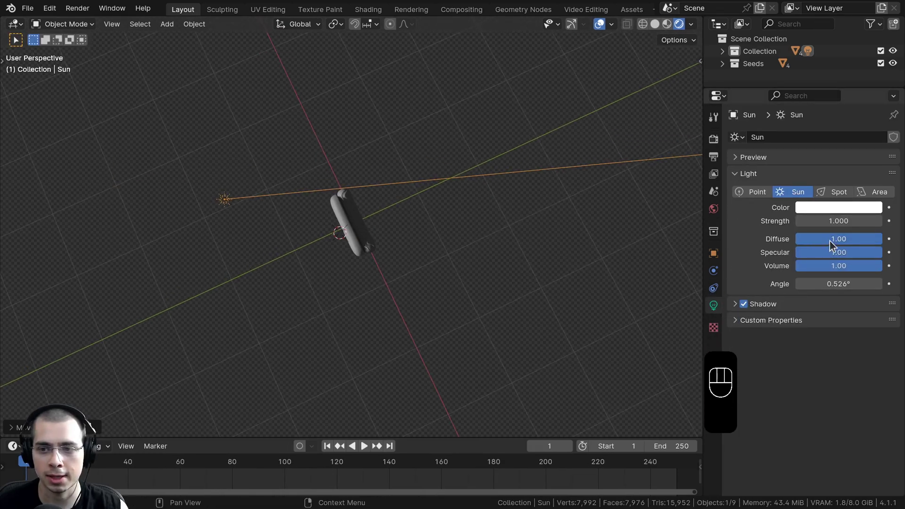
click(829, 220)
click(401, 191)
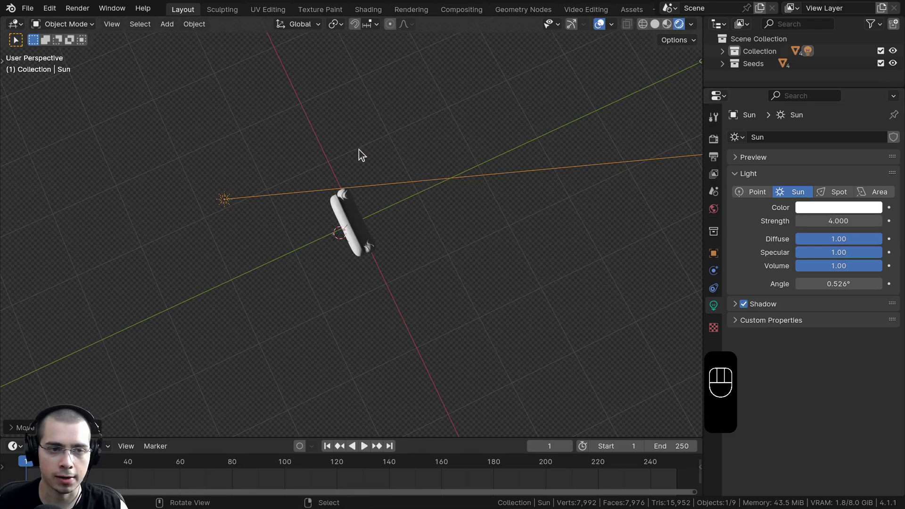
middle_drag(360, 154, 363, 216)
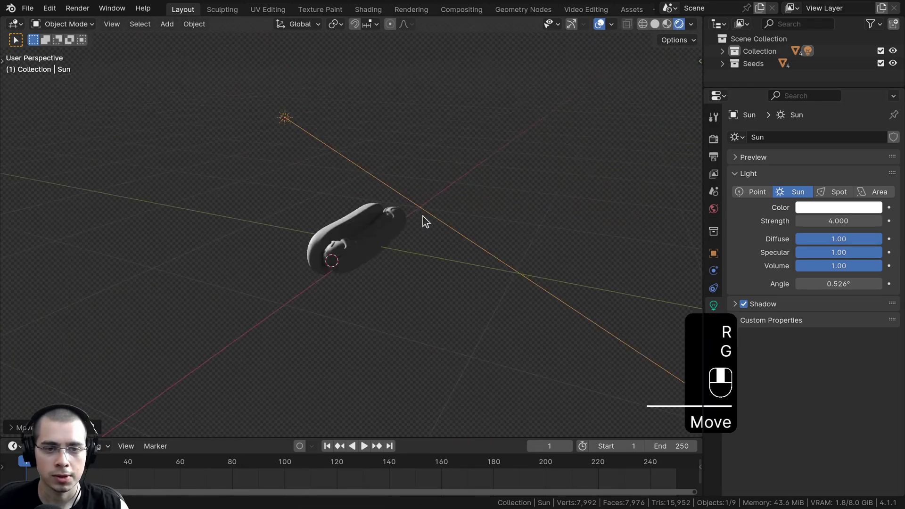
scroll(423, 216, up, 3)
key(r)
key(r)
right_click(475, 218)
Step: Assign an Environment Texture to the World background color and load aerodynamics_workshop_1k.hdr as its image
middle_drag(479, 221, 351, 181)
scroll(259, 307, up, 5)
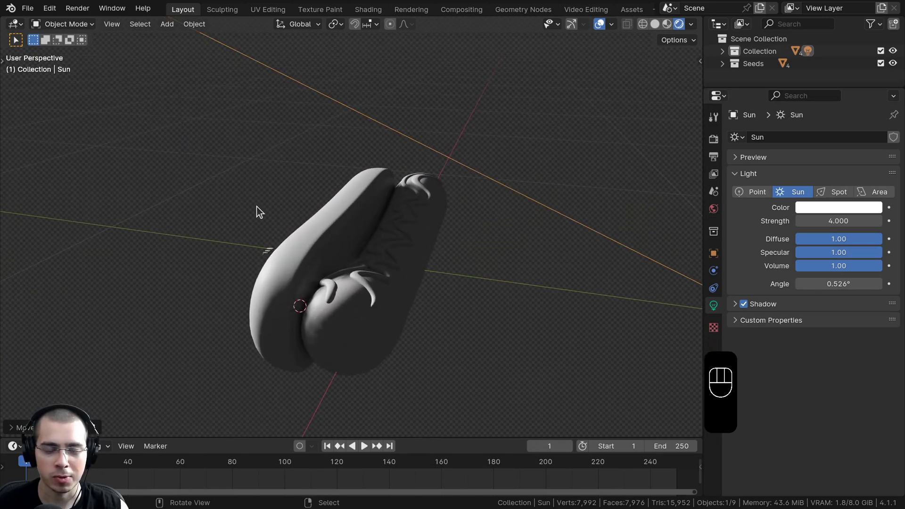
middle_drag(432, 256, 394, 86)
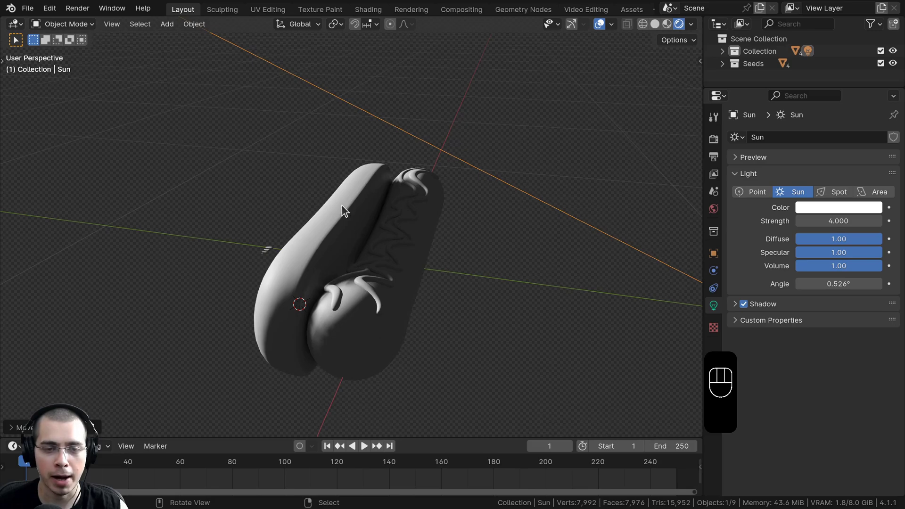
middle_drag(423, 230, 355, 212)
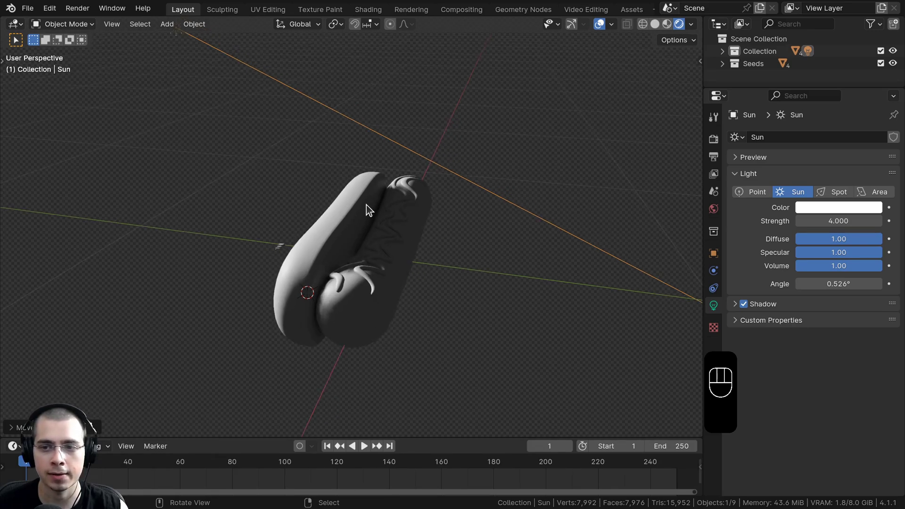
click(716, 208)
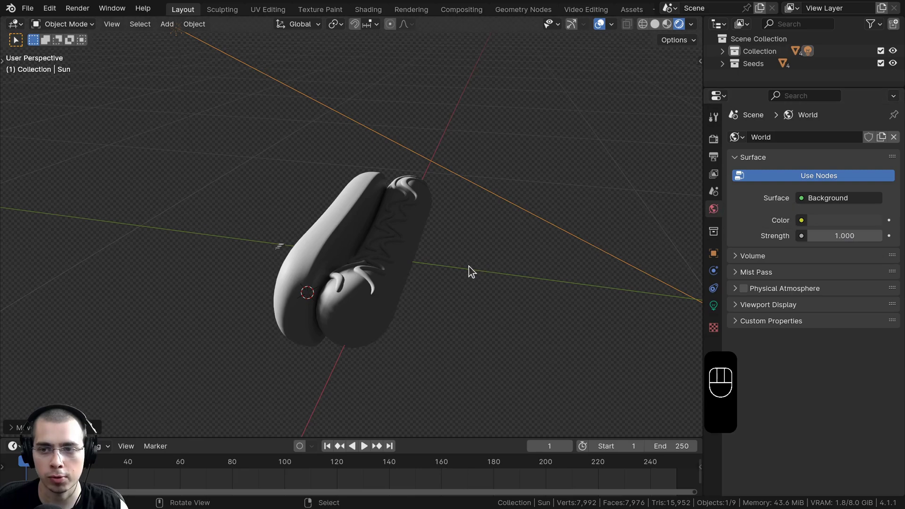
click(801, 221)
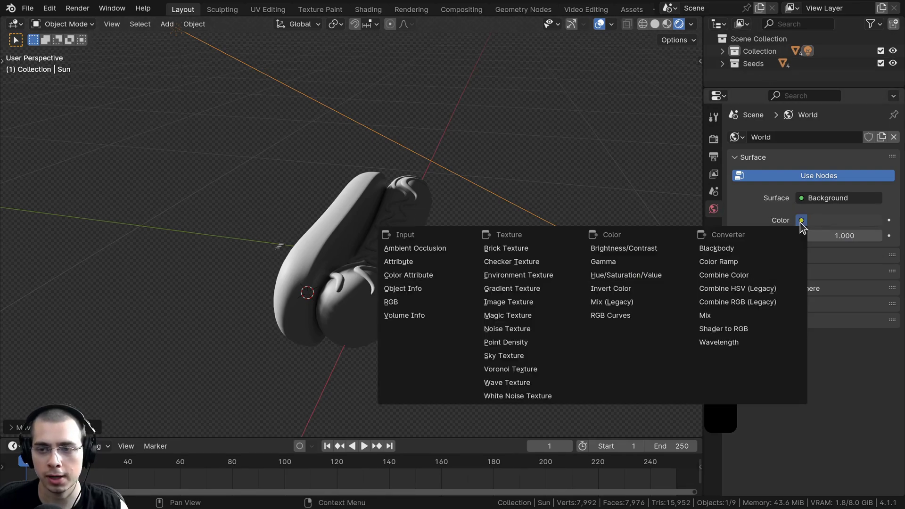
click(509, 278)
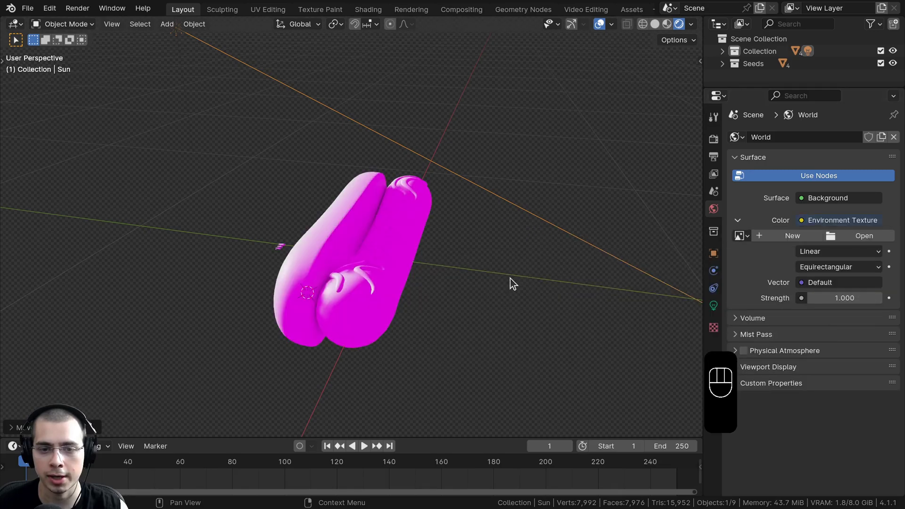
click(859, 236)
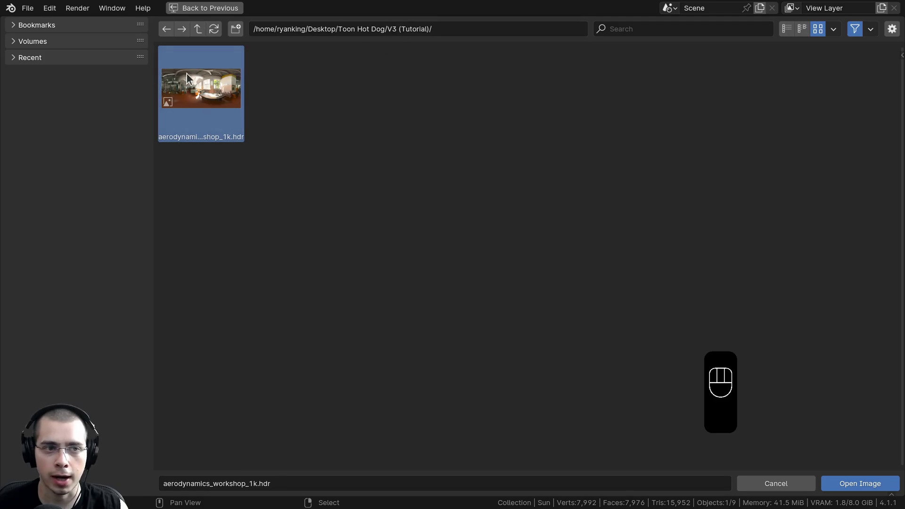
click(862, 482)
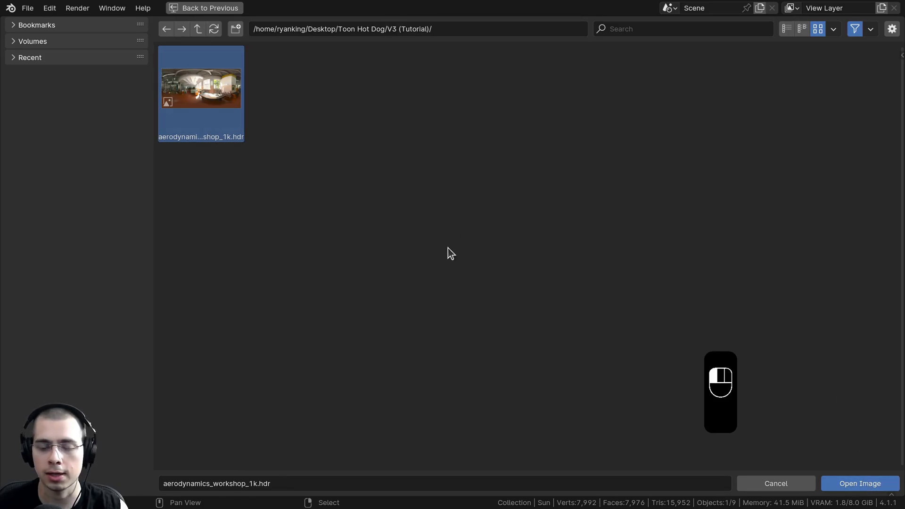
Step: Check the HDRI lighting around the hot dog, deselect everything and save the file
middle_drag(388, 208, 256, 195)
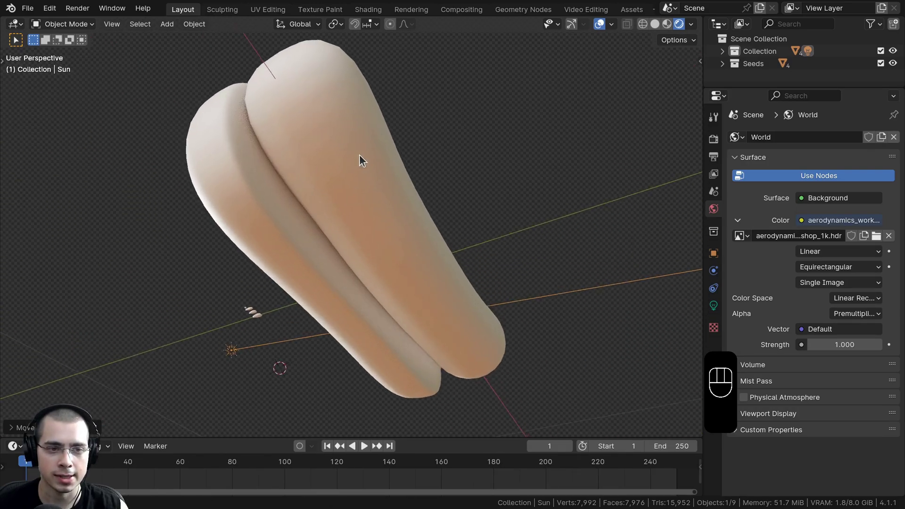
middle_drag(362, 158, 300, 184)
middle_drag(329, 385, 437, 244)
key(a)
key(ctrl+s)
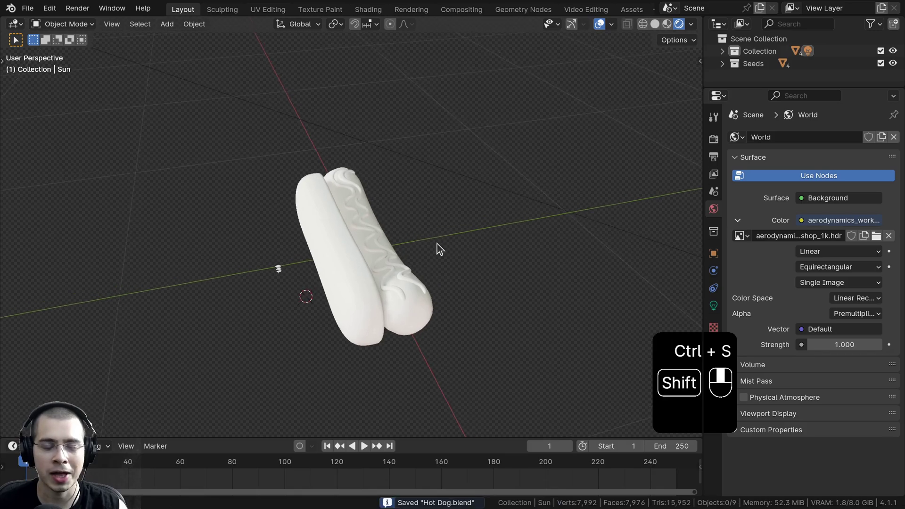
Step: Select the bun next to the separate seed pieces and try to move it
scroll(437, 239, up, 1)
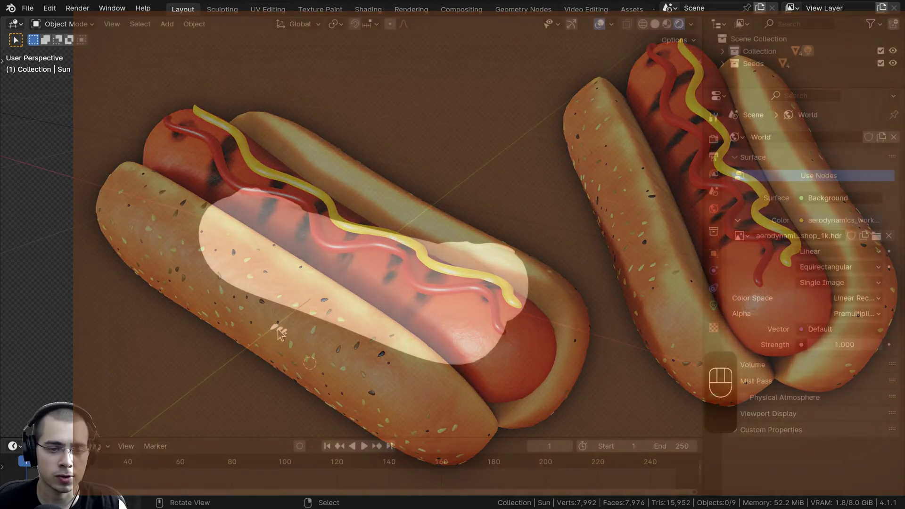
right_click(282, 289)
right_click(281, 296)
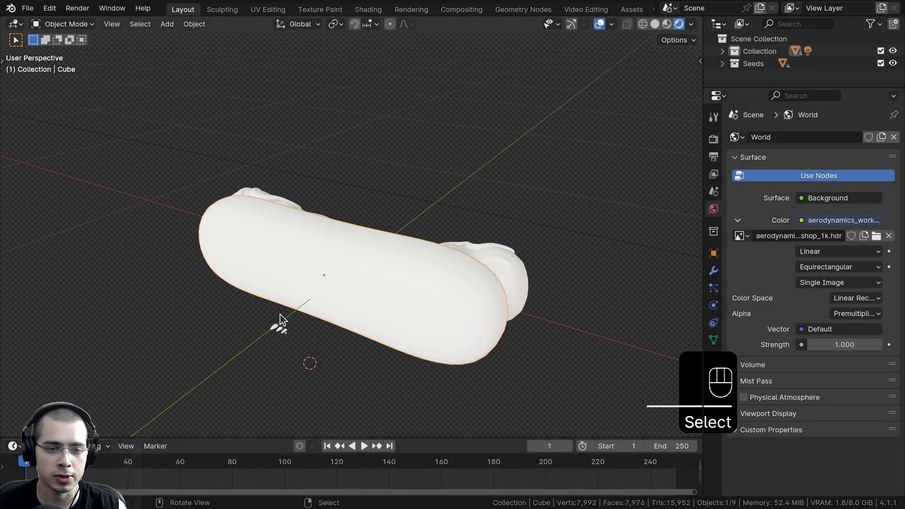
middle_drag(310, 262, 288, 265)
key(g)
click(325, 266)
middle_drag(396, 262, 329, 270)
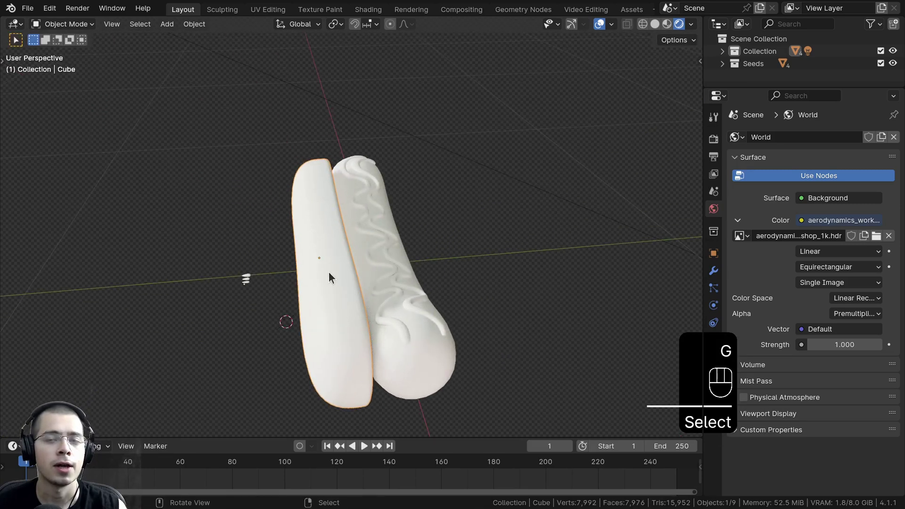